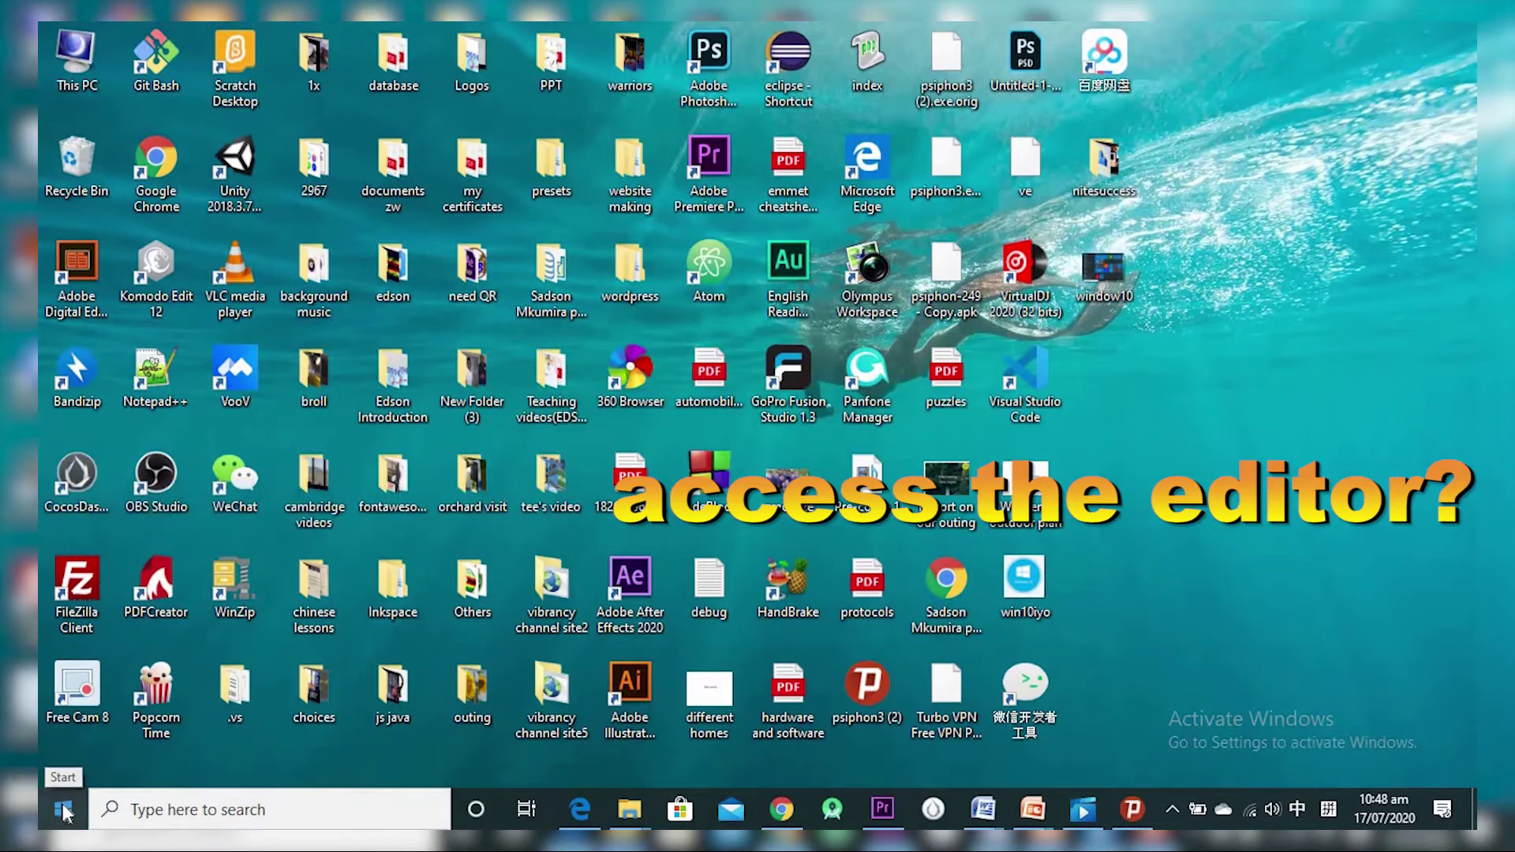
# - Find Video Editor among the installed apps and launch it
pyautogui.click(63, 809)
pyautogui.scroll(-3, 208, 510)
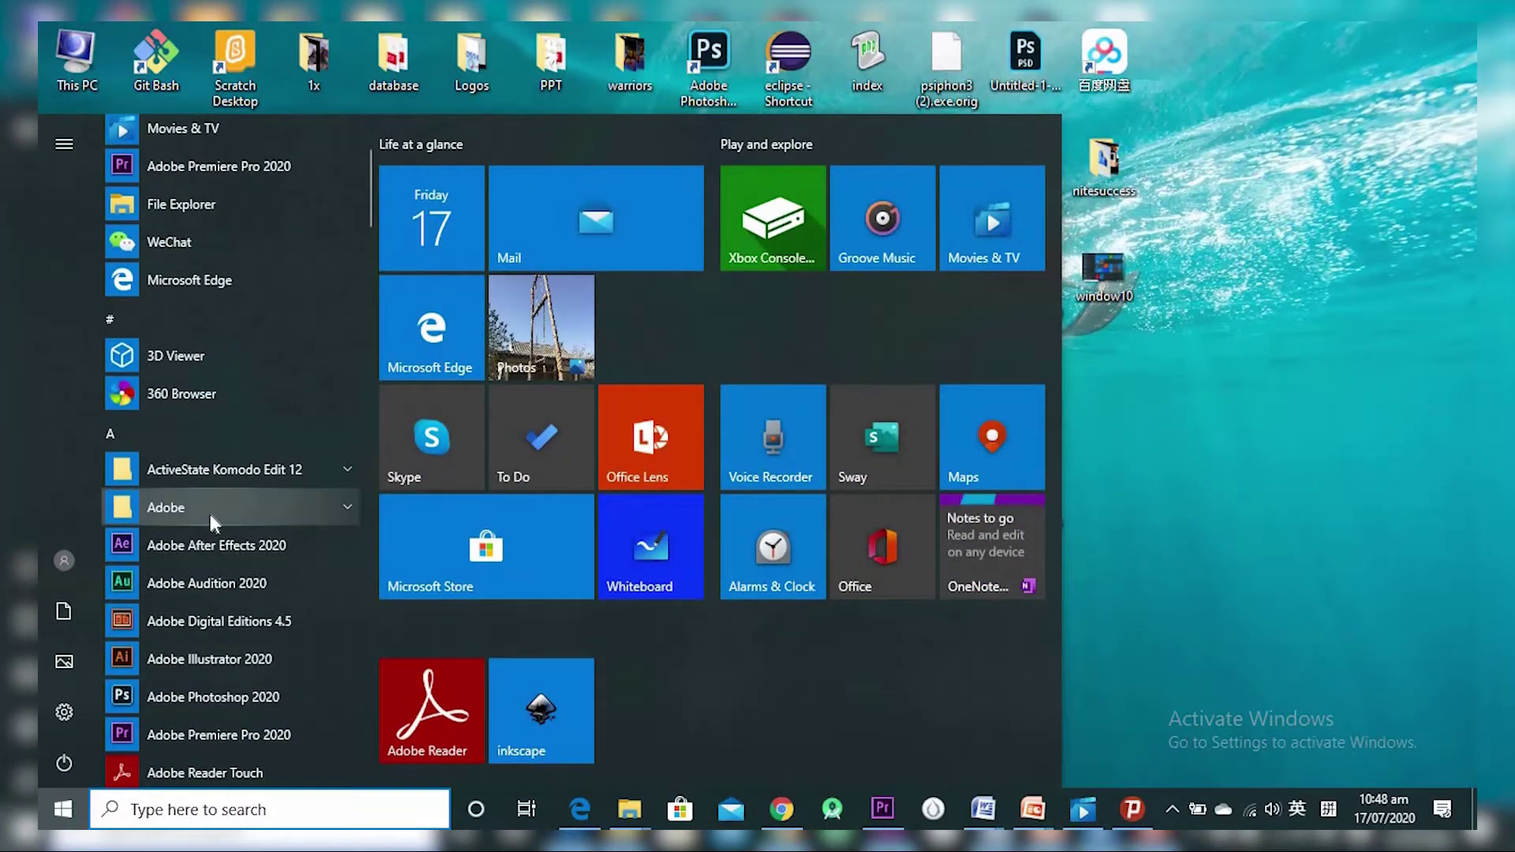
pyautogui.scroll(-3, 211, 510)
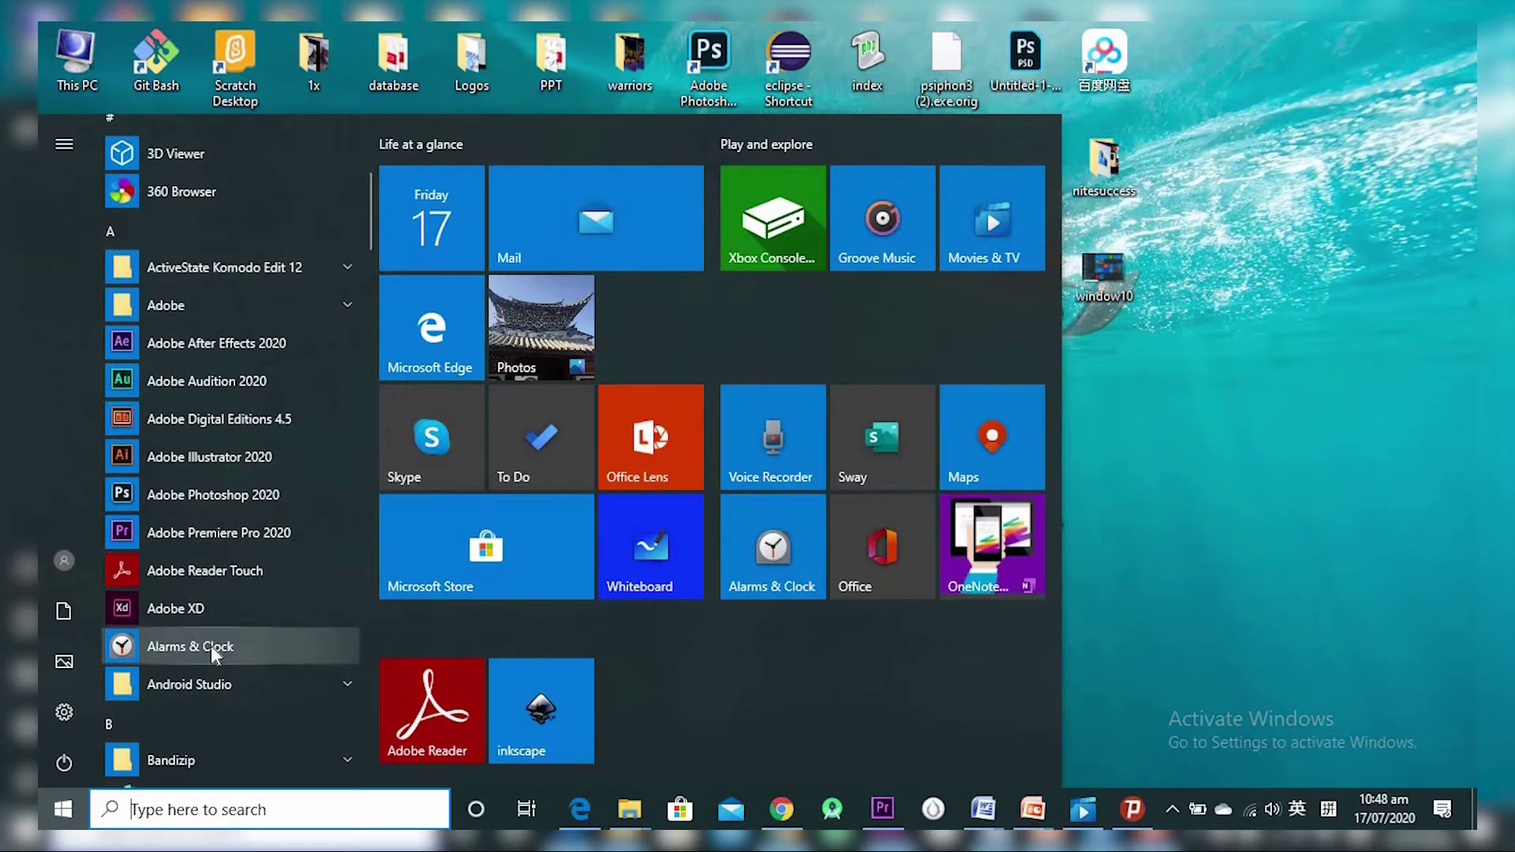
pyautogui.scroll(-3, 210, 645)
pyautogui.scroll(-20, 211, 643)
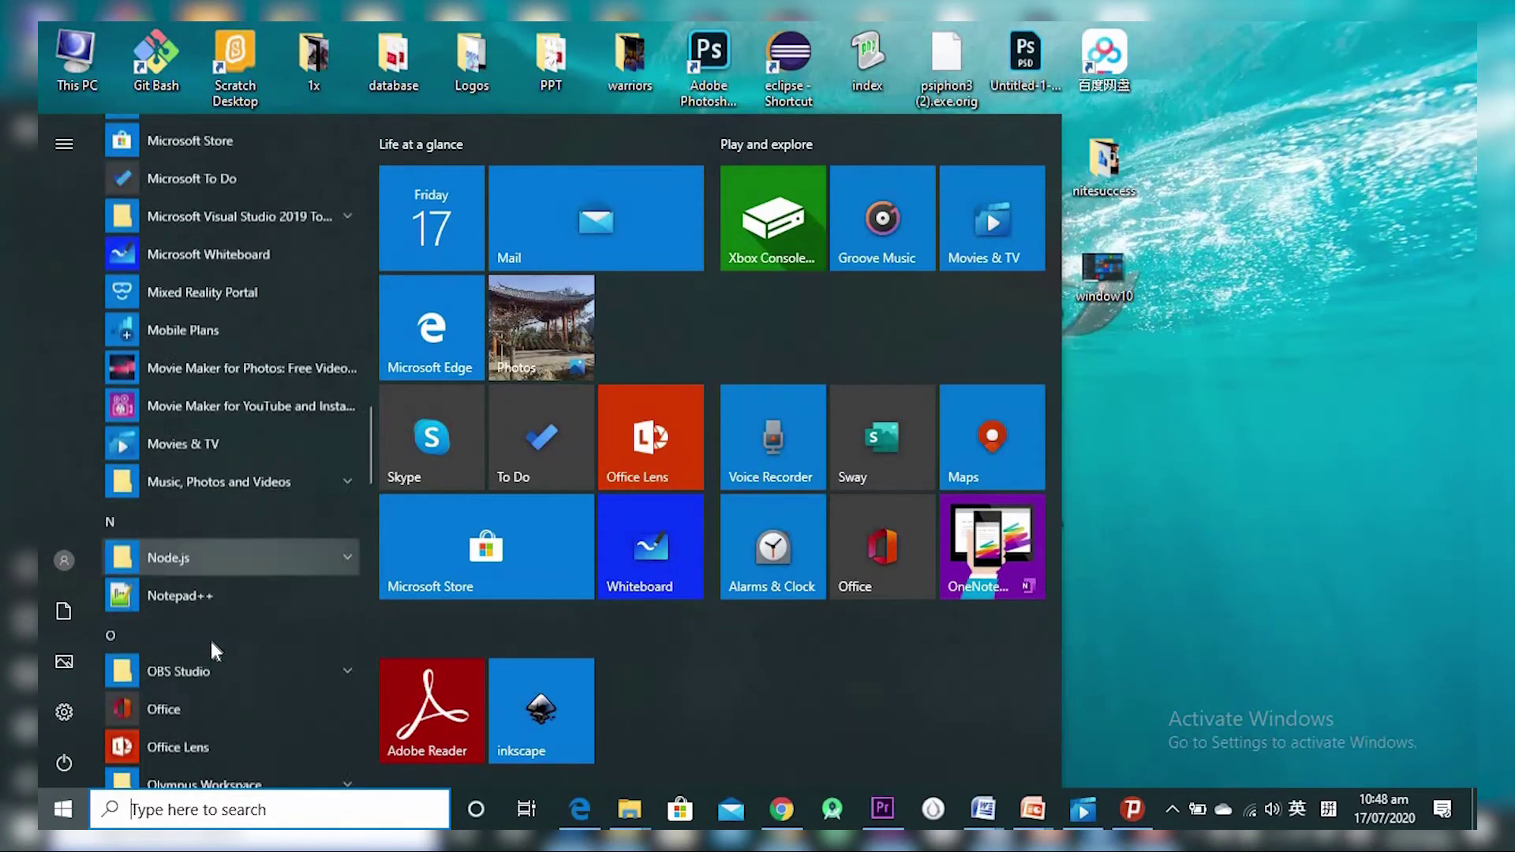
pyautogui.scroll(-5, 210, 641)
pyautogui.scroll(7, 211, 641)
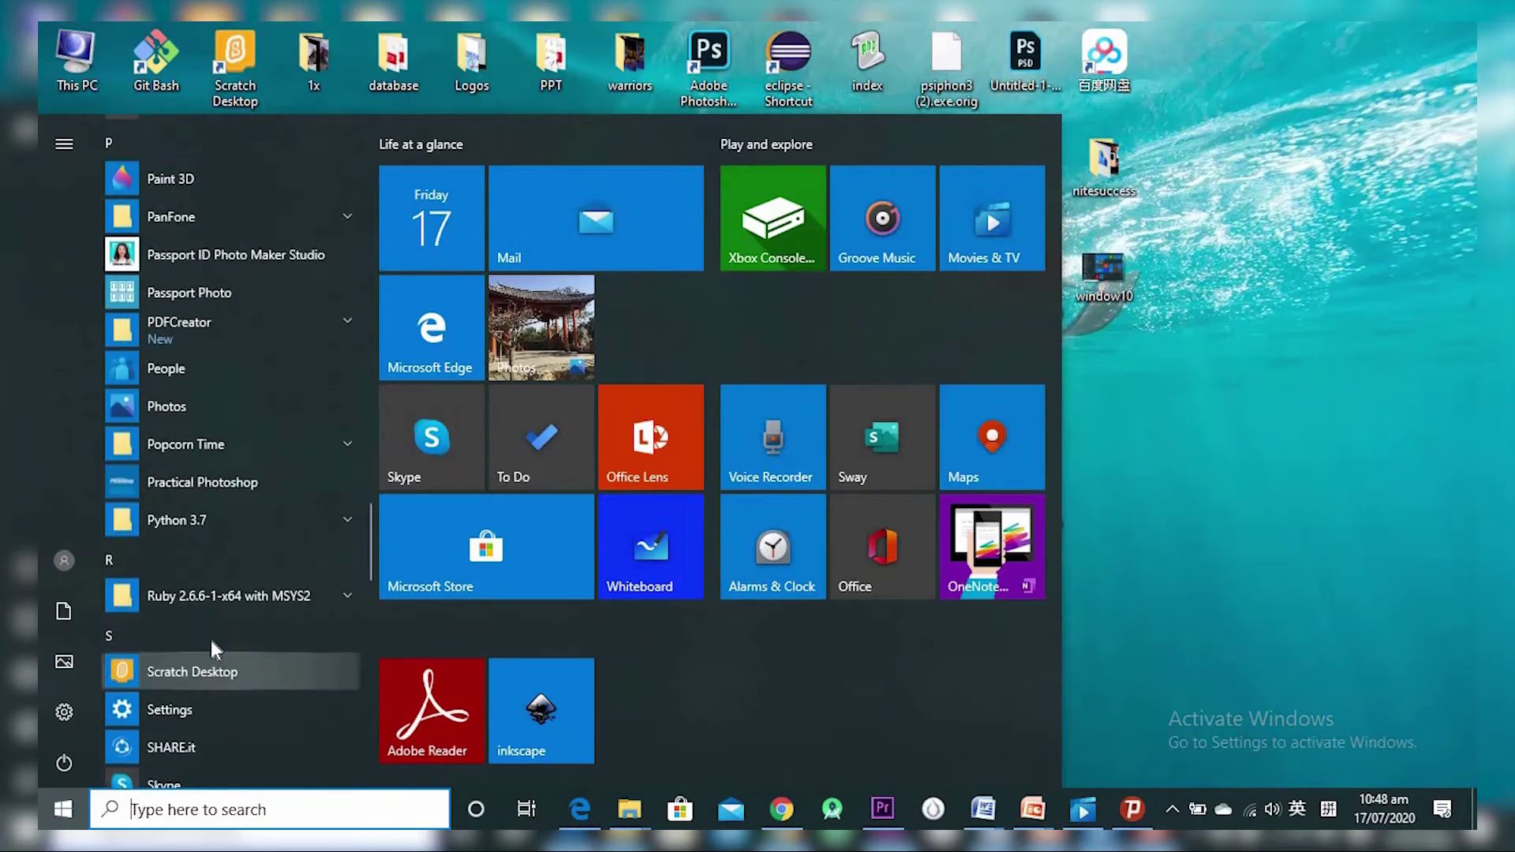
pyautogui.scroll(-12, 210, 641)
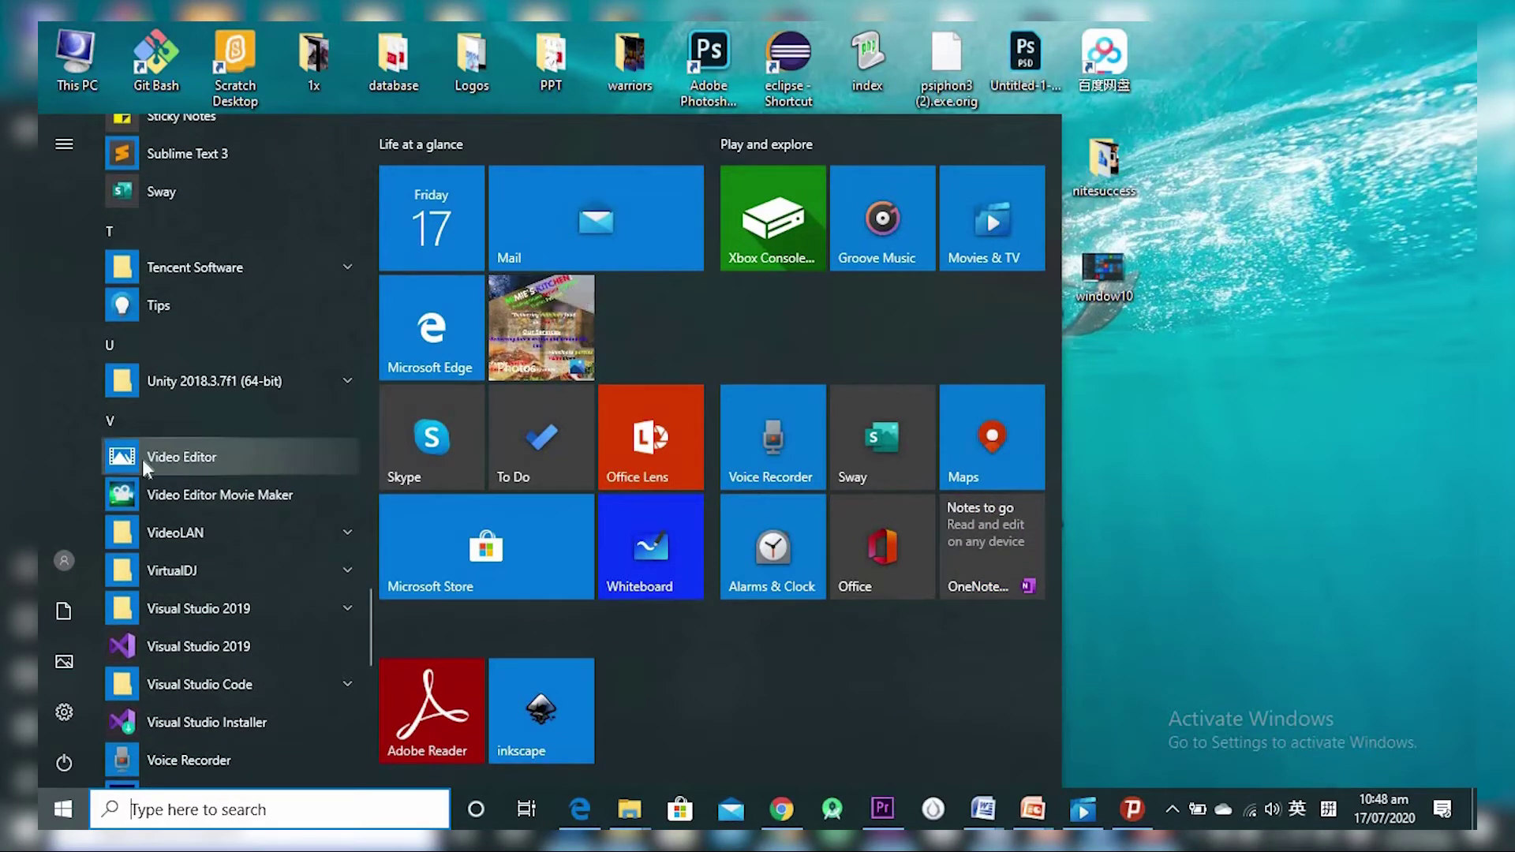
pyautogui.click(186, 456)
pyautogui.click(199, 464)
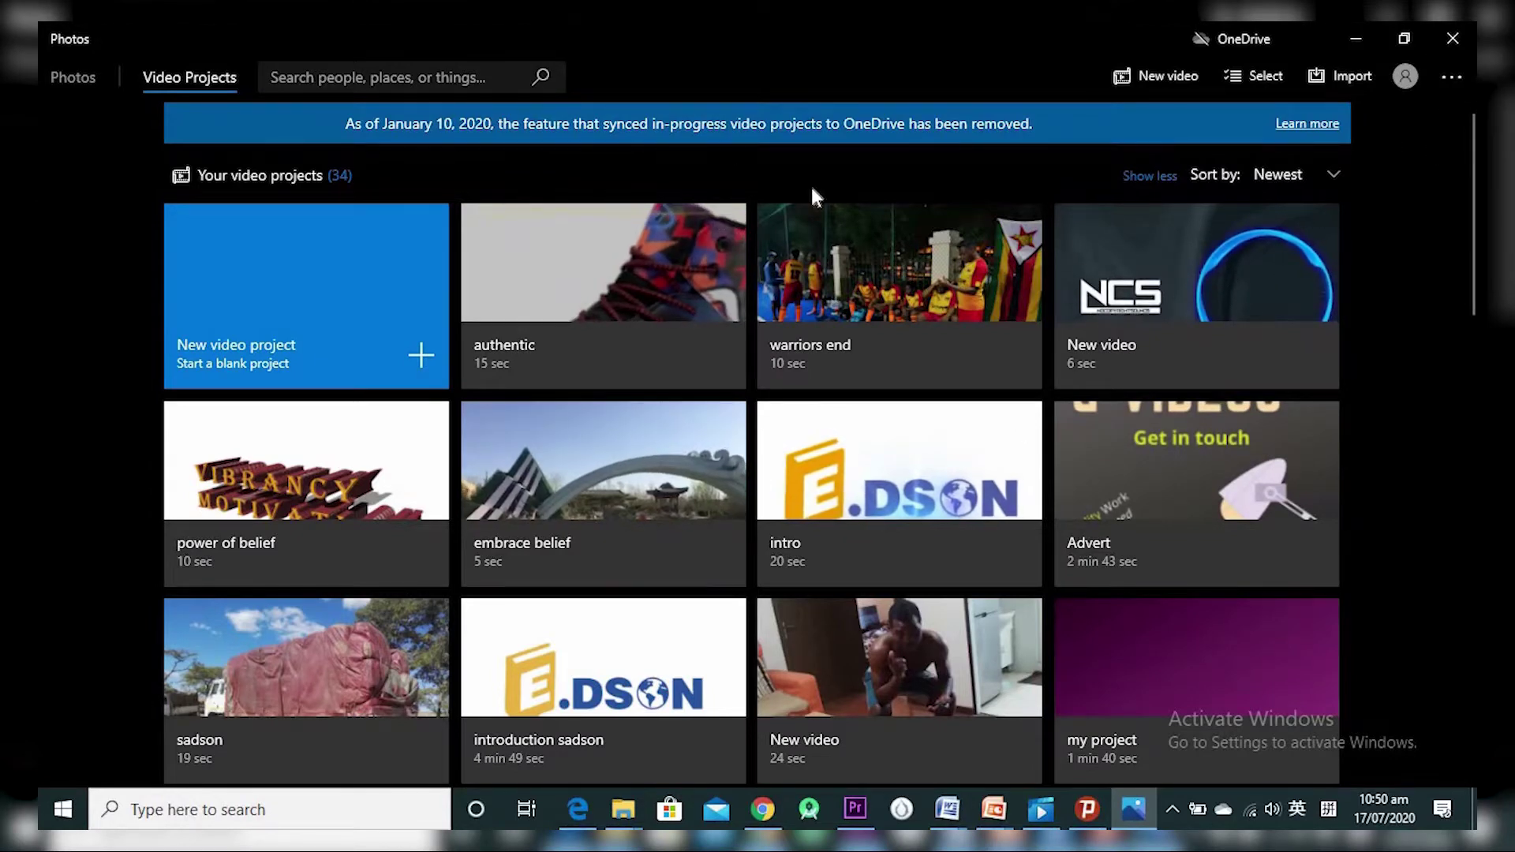
# - Examine the Photos settings, especially the appearance mode options, and return to the video projects
pyautogui.click(1451, 78)
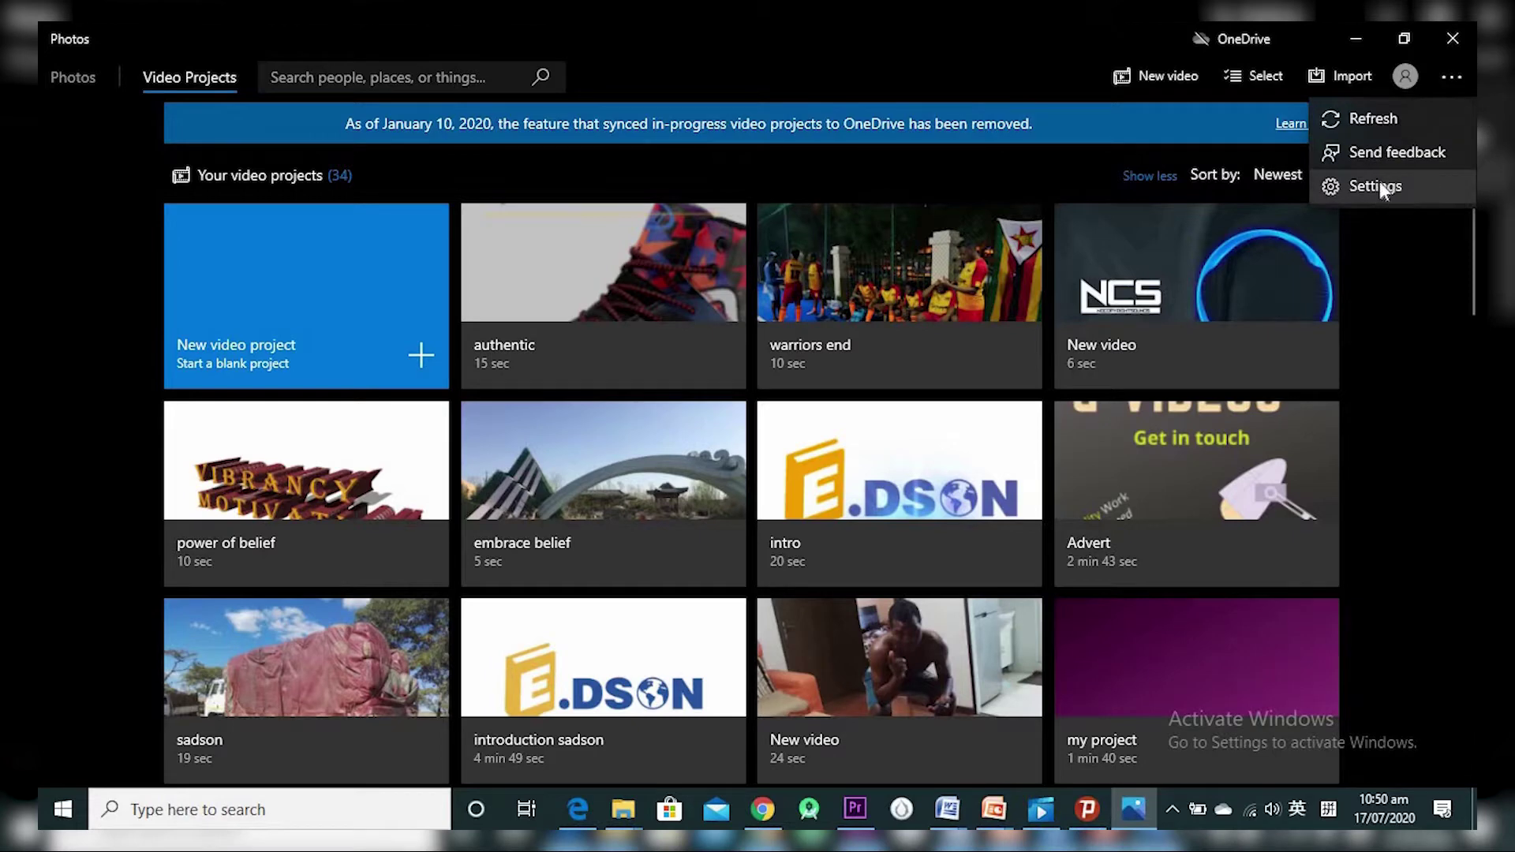
pyautogui.click(1377, 189)
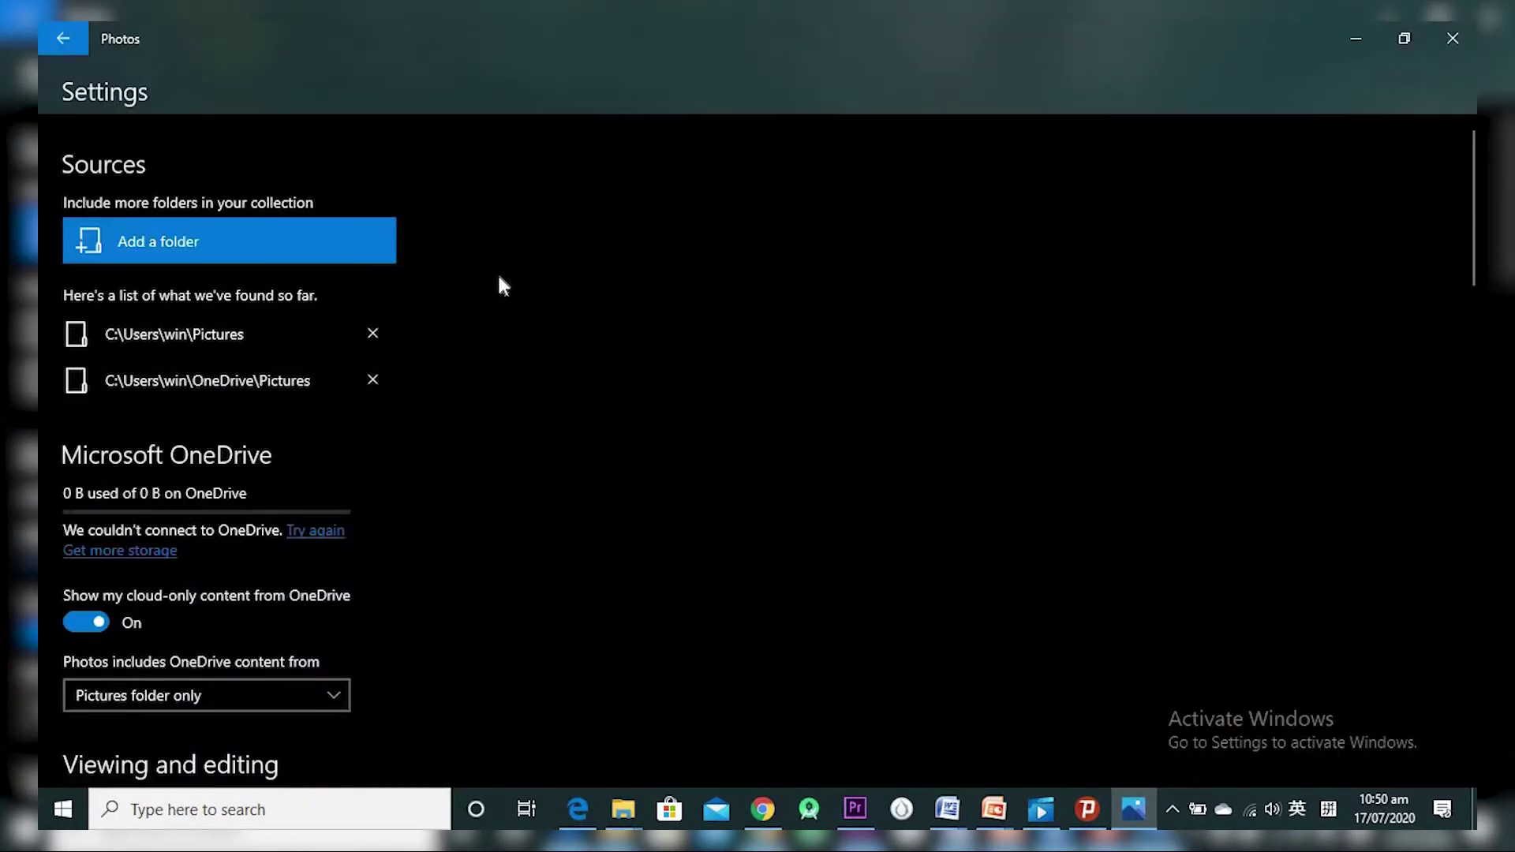
pyautogui.scroll(-4, 499, 277)
pyautogui.scroll(4, 499, 278)
pyautogui.scroll(-10, 499, 284)
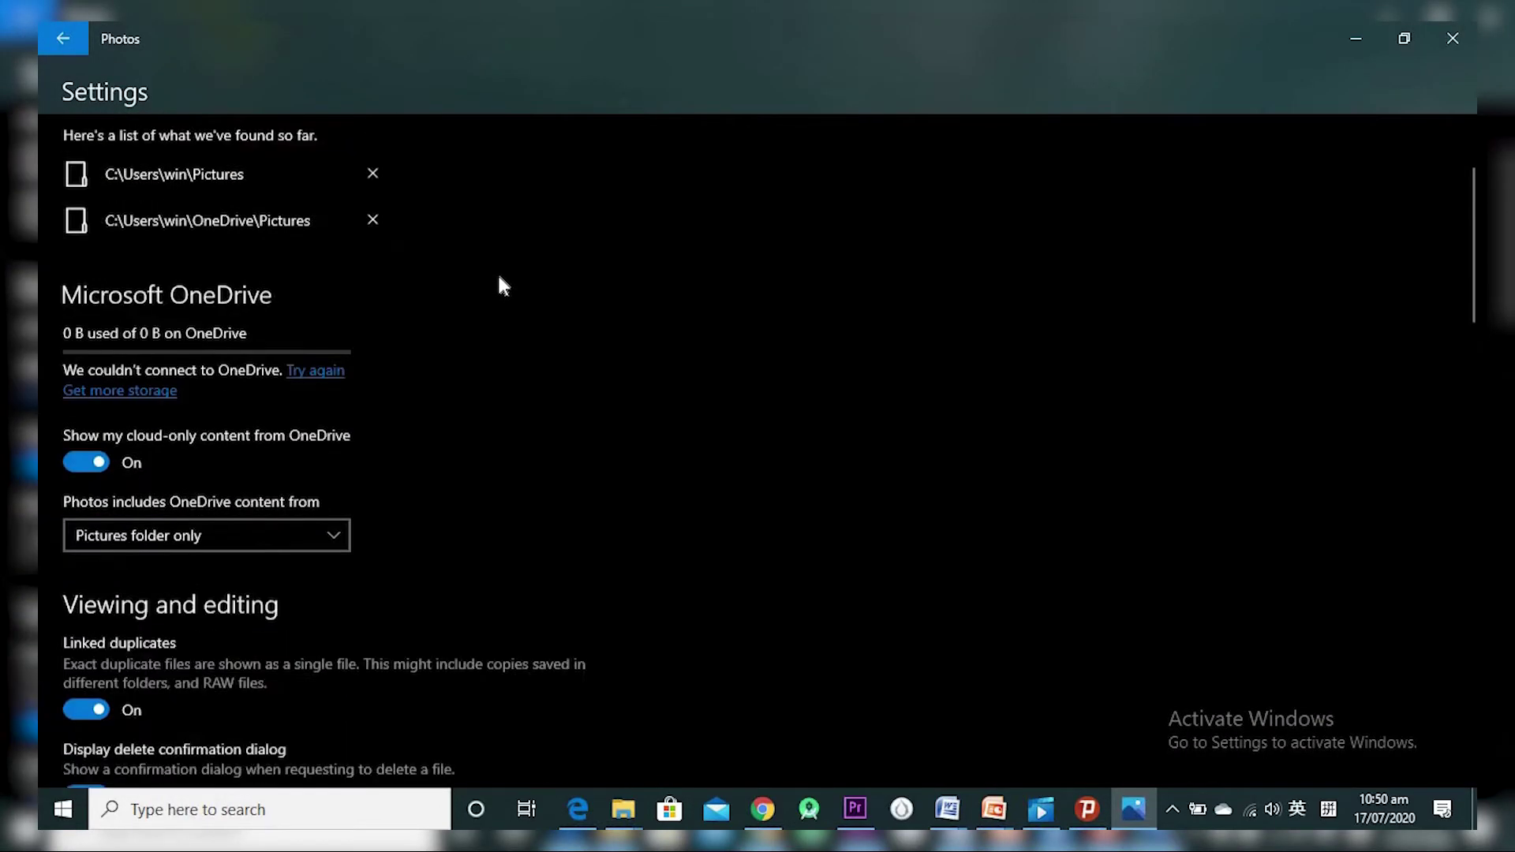
pyautogui.scroll(-3, 131, 538)
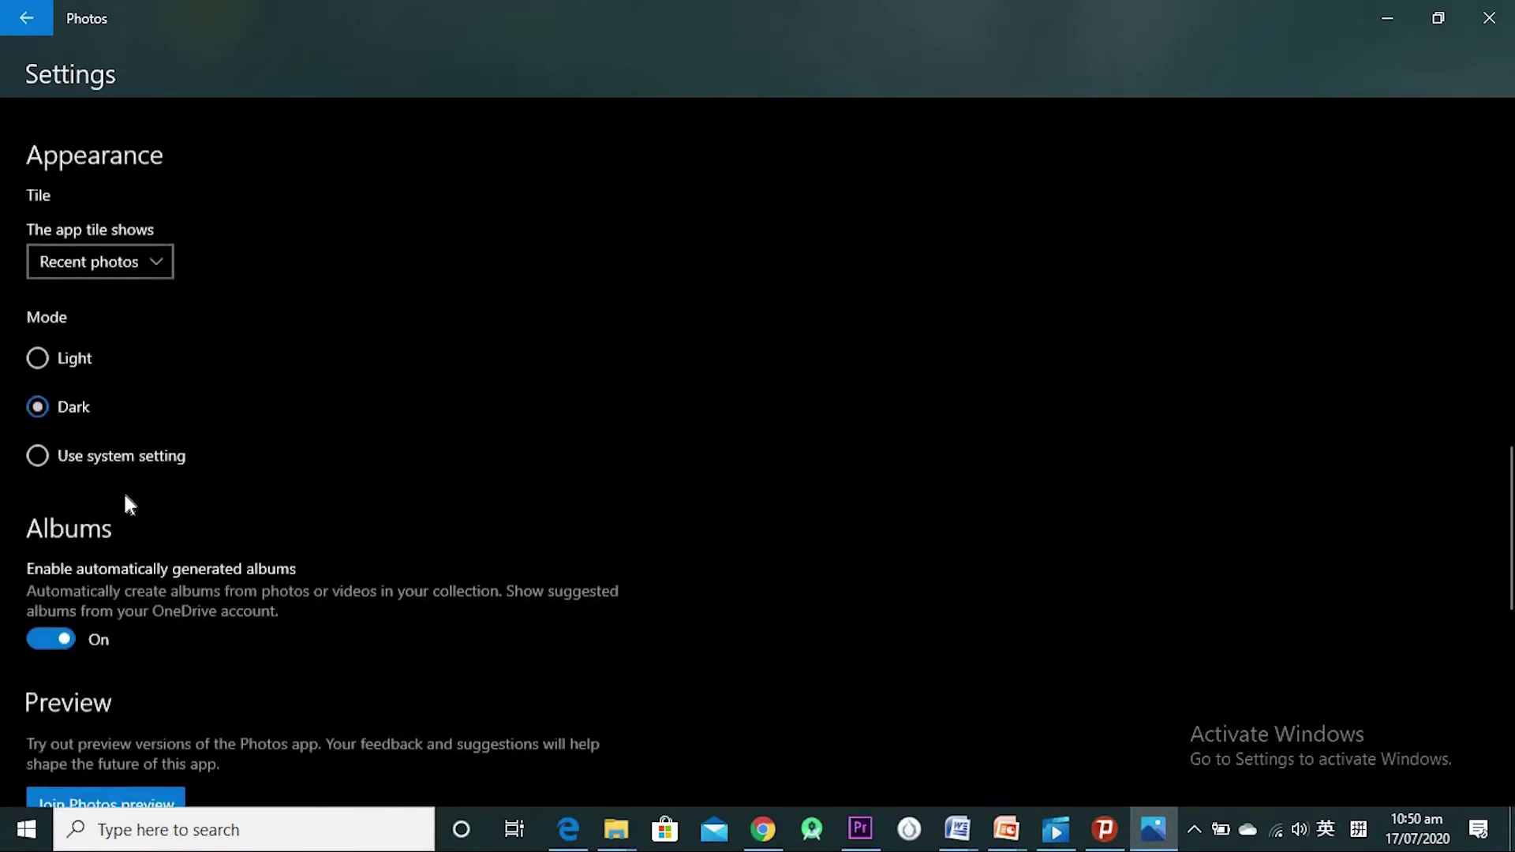
pyautogui.scroll(3, 192, 306)
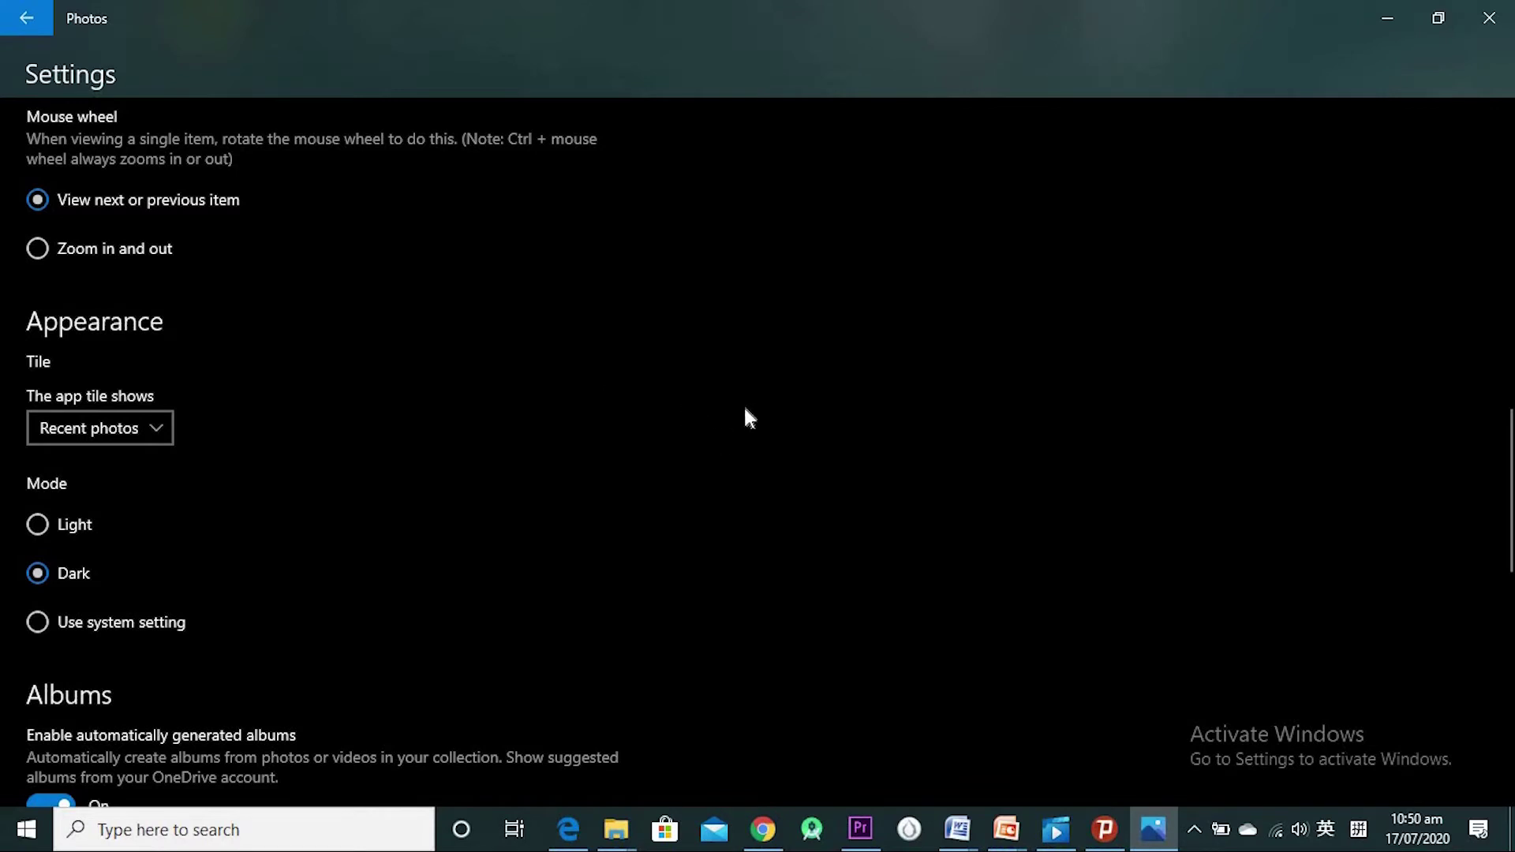
pyautogui.scroll(-2, 145, 546)
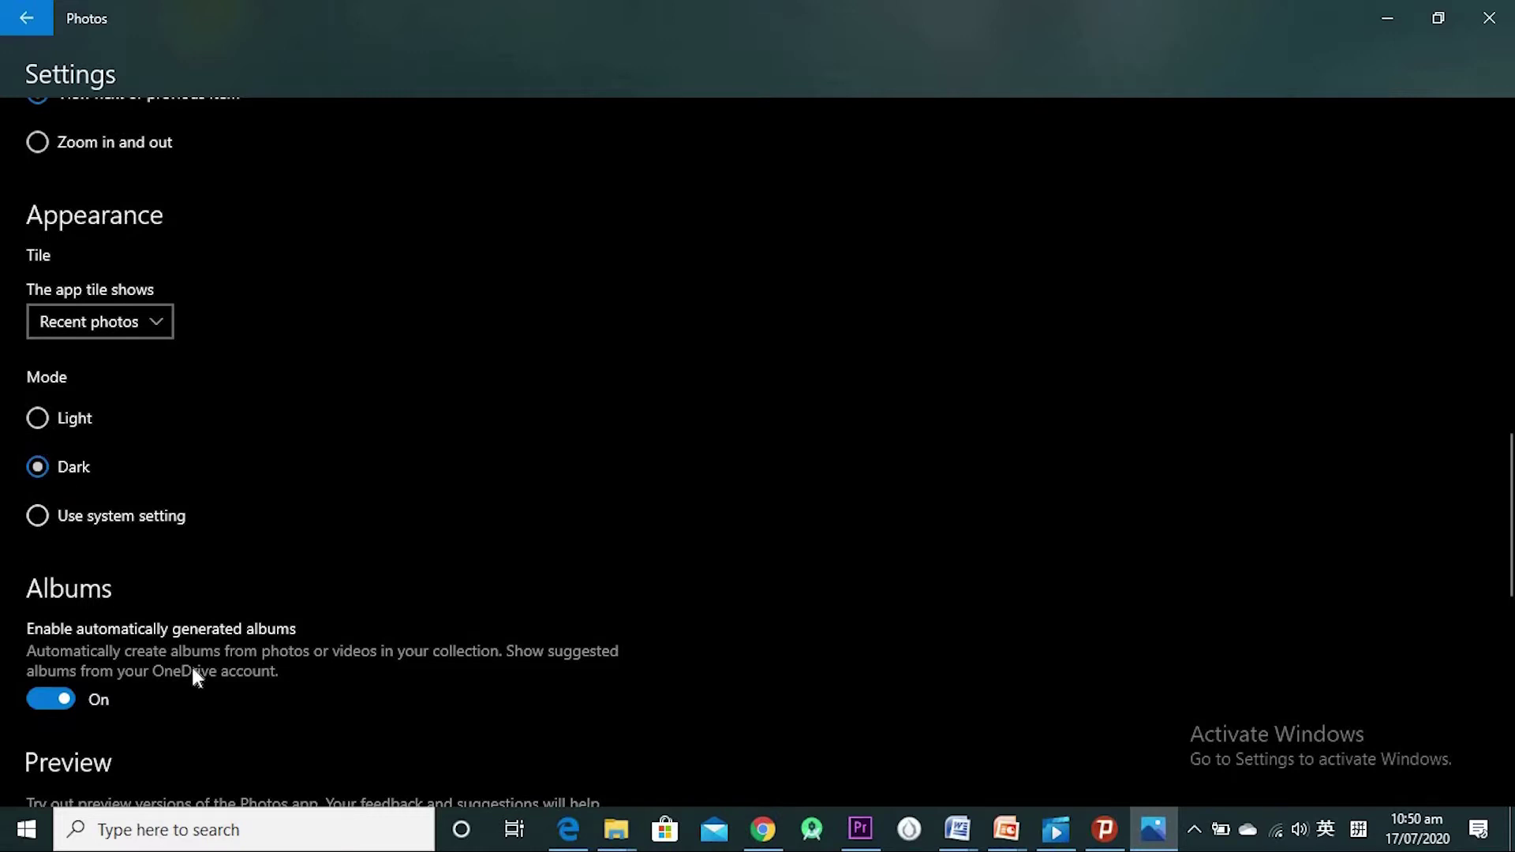
pyautogui.scroll(4, 260, 701)
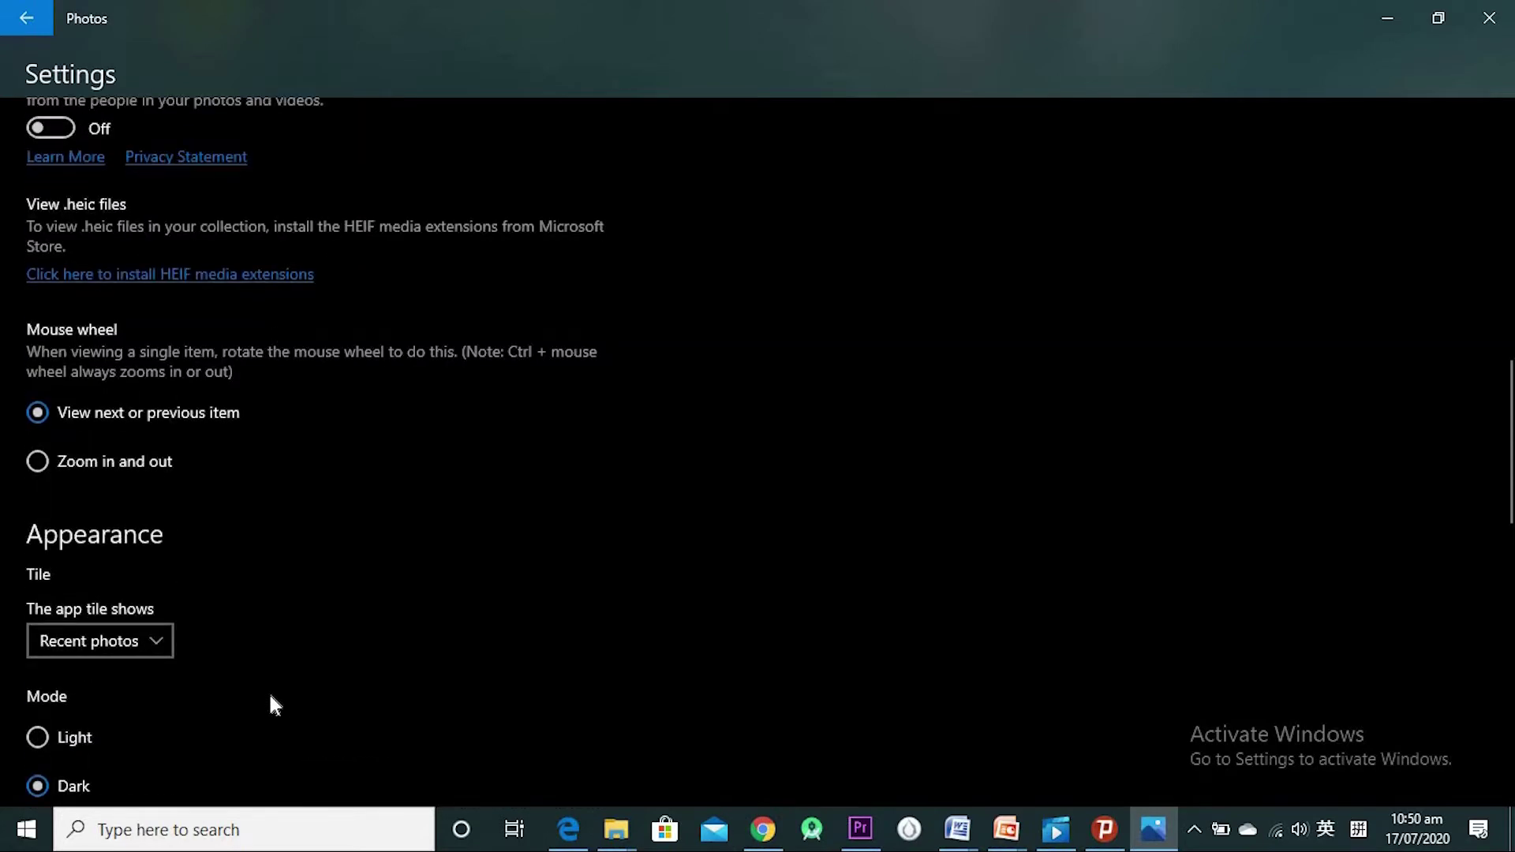
pyautogui.scroll(-7, 291, 669)
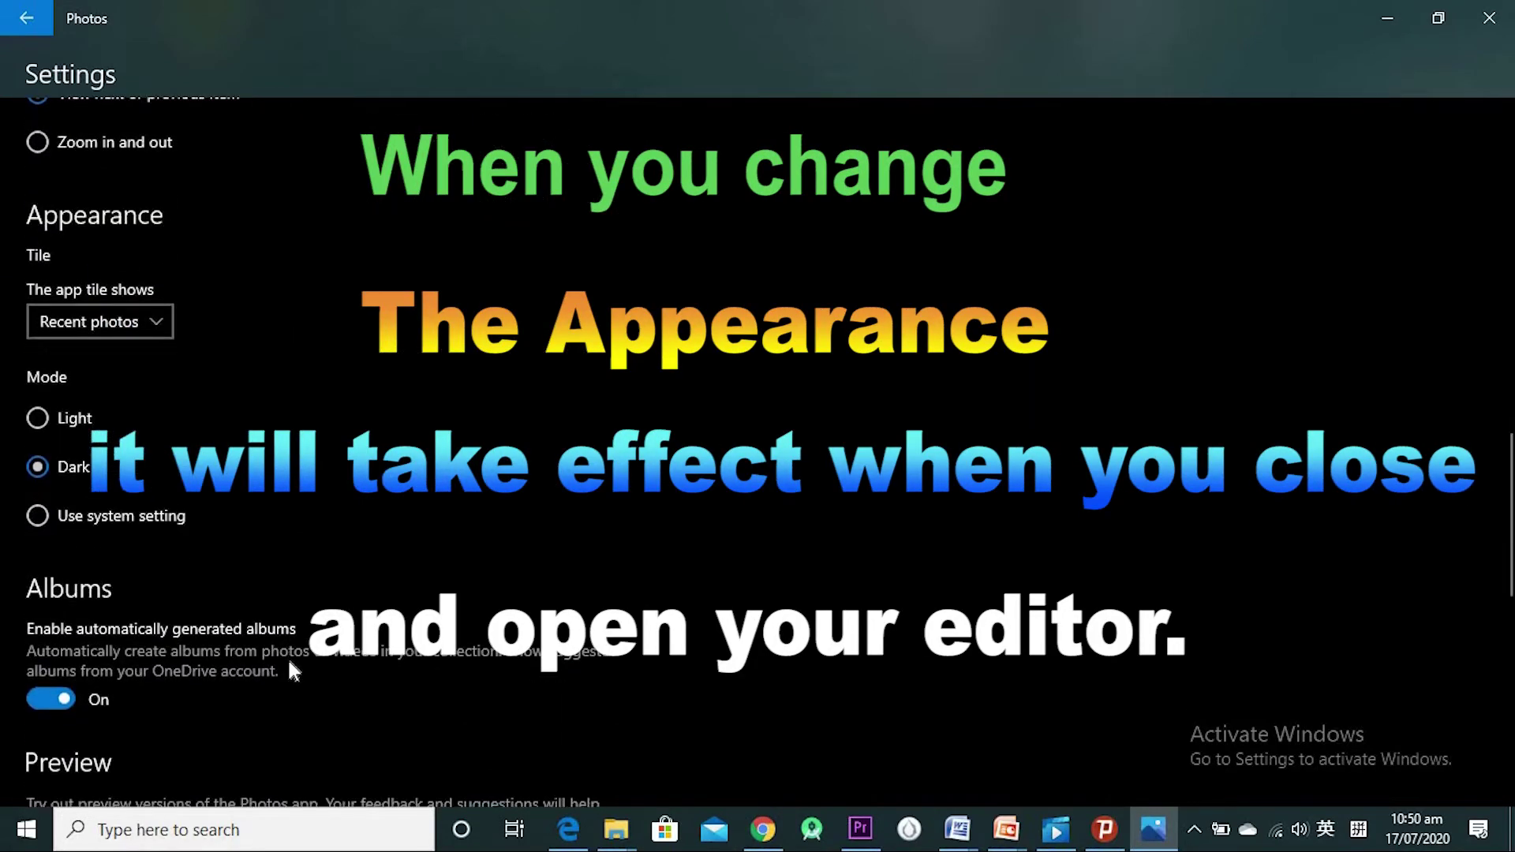
pyautogui.scroll(-7, 290, 663)
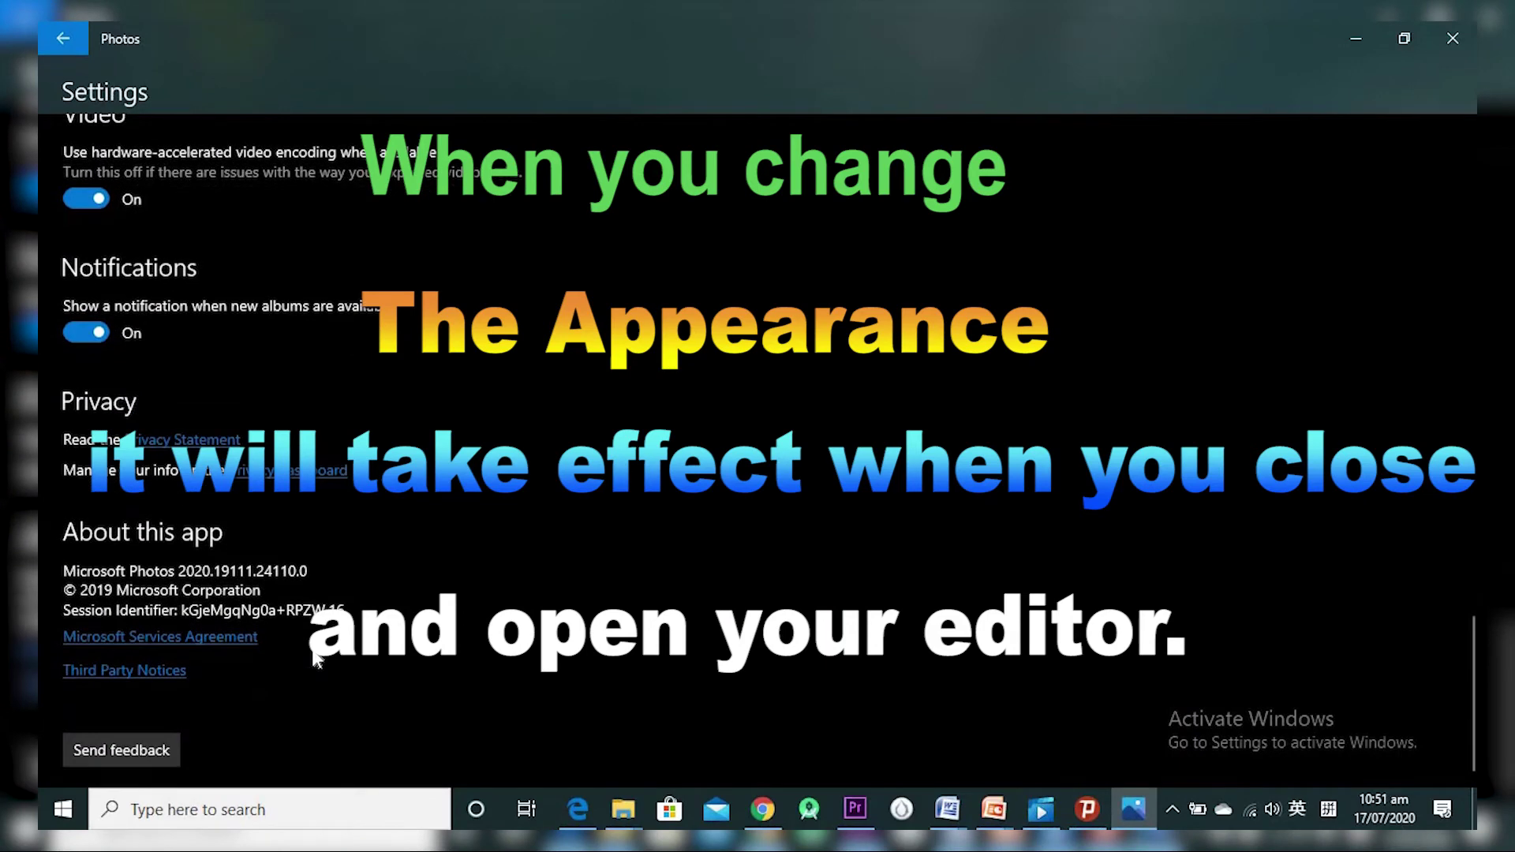
pyautogui.scroll(7, 314, 657)
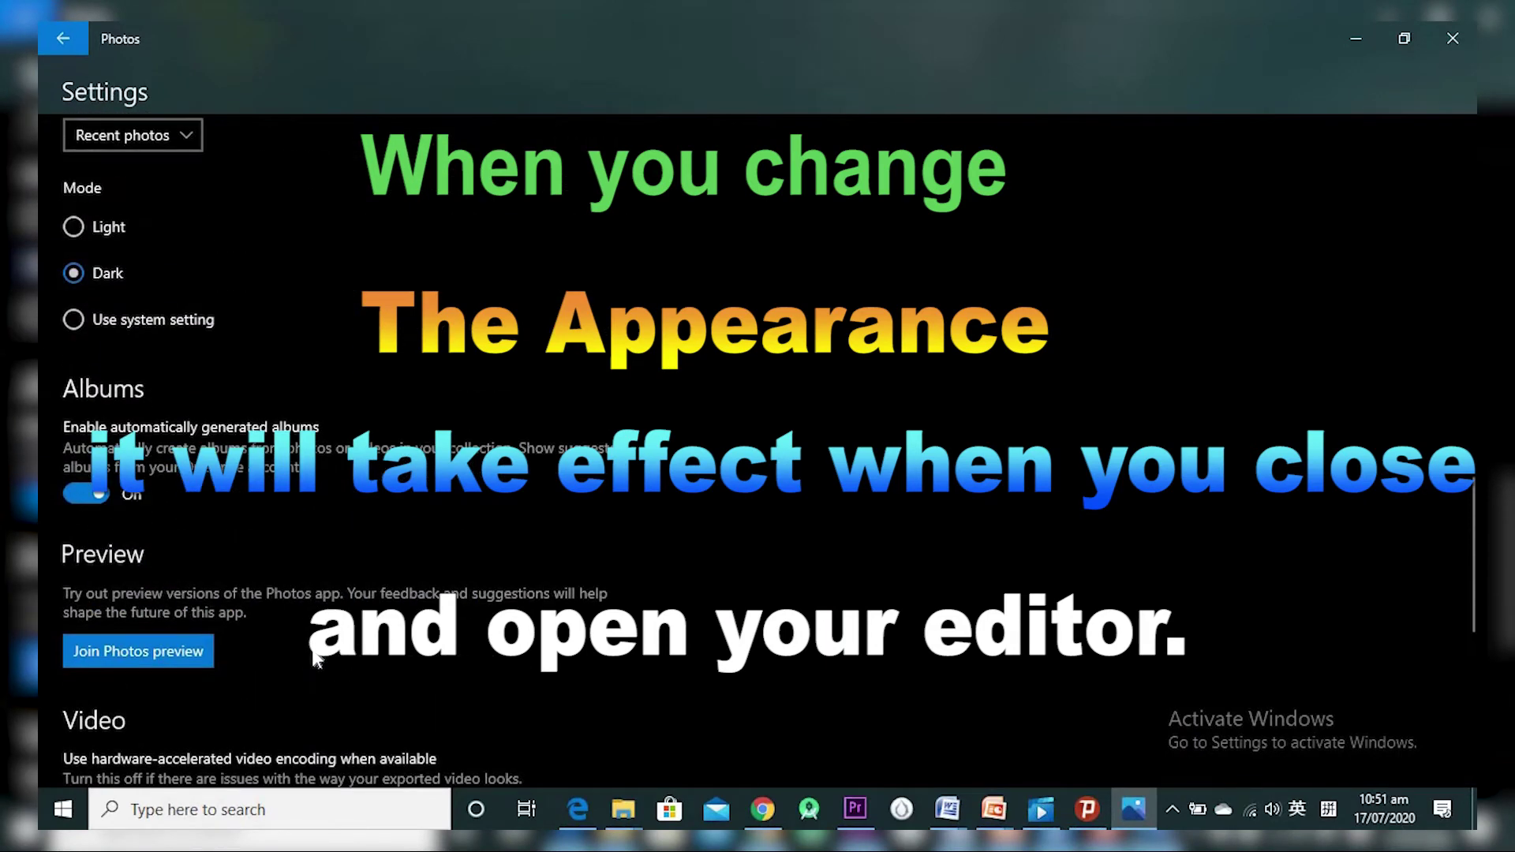
pyautogui.scroll(-4, 315, 659)
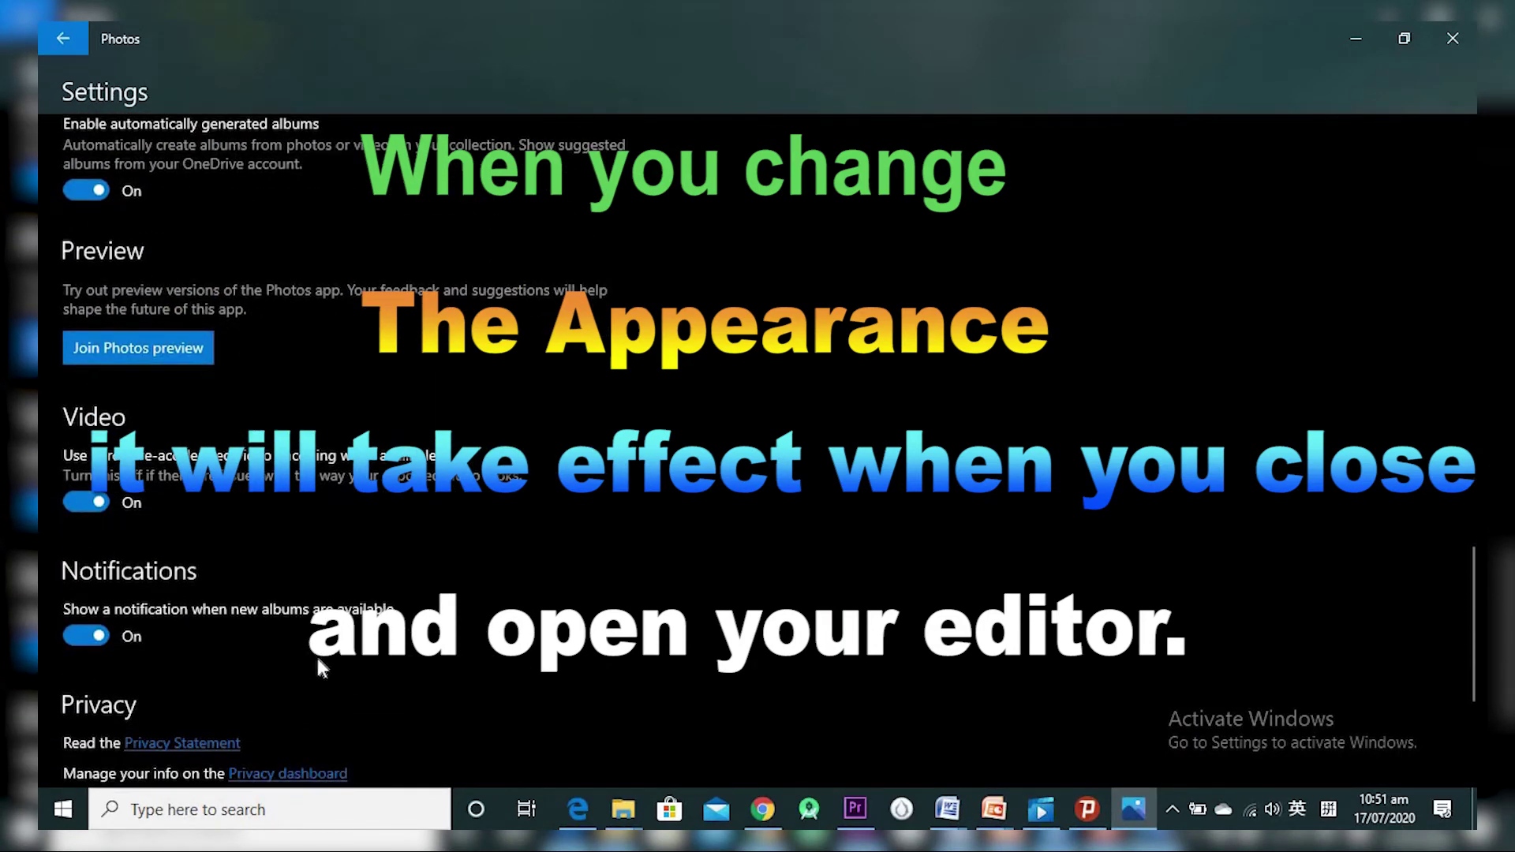
pyautogui.scroll(4, 335, 612)
pyautogui.scroll(-3, 336, 612)
pyautogui.scroll(7, 333, 598)
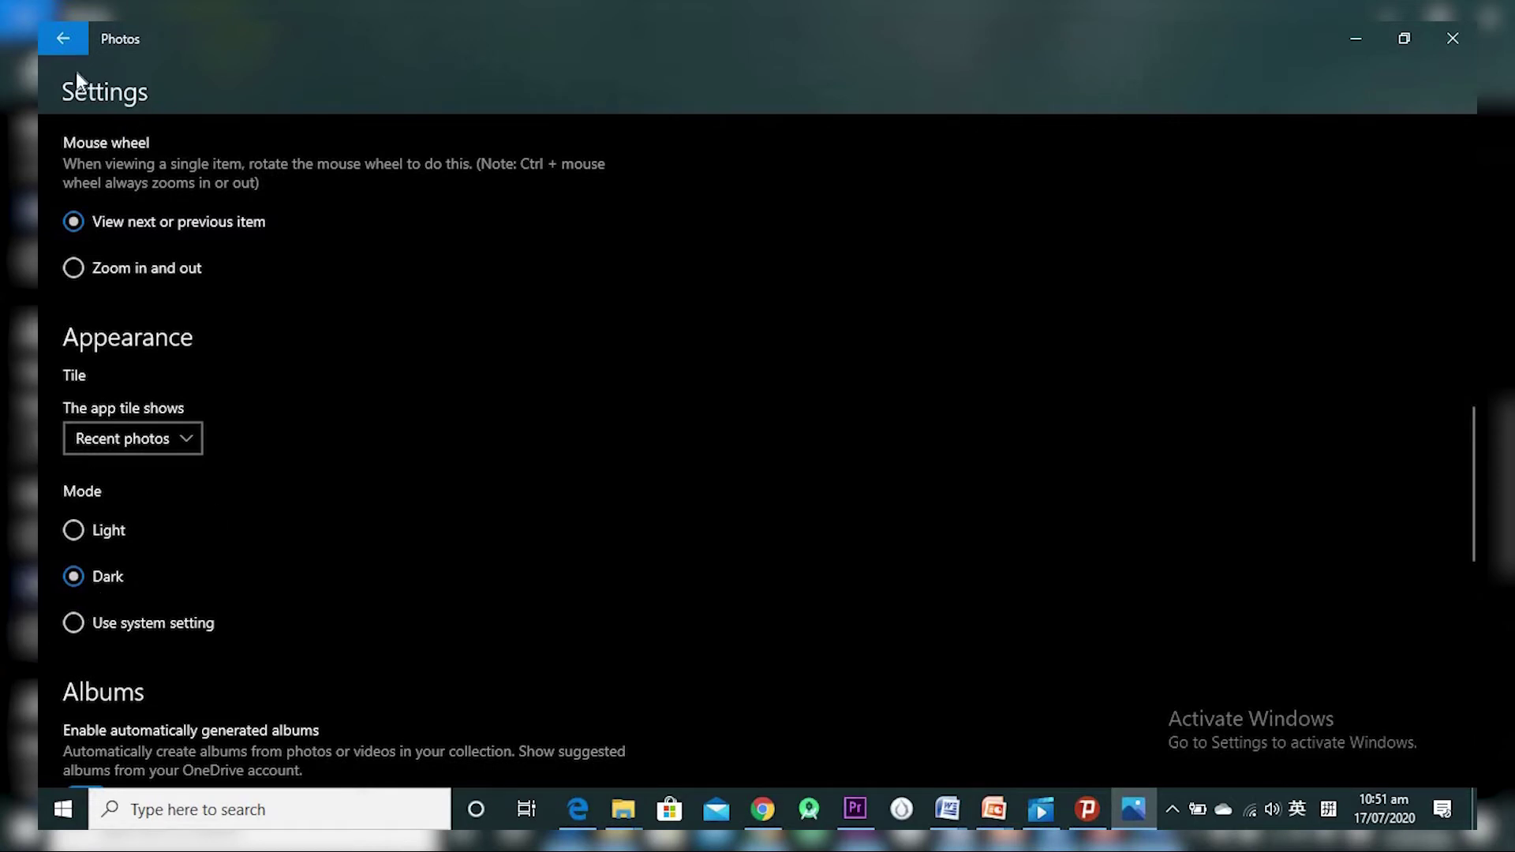
pyautogui.click(65, 38)
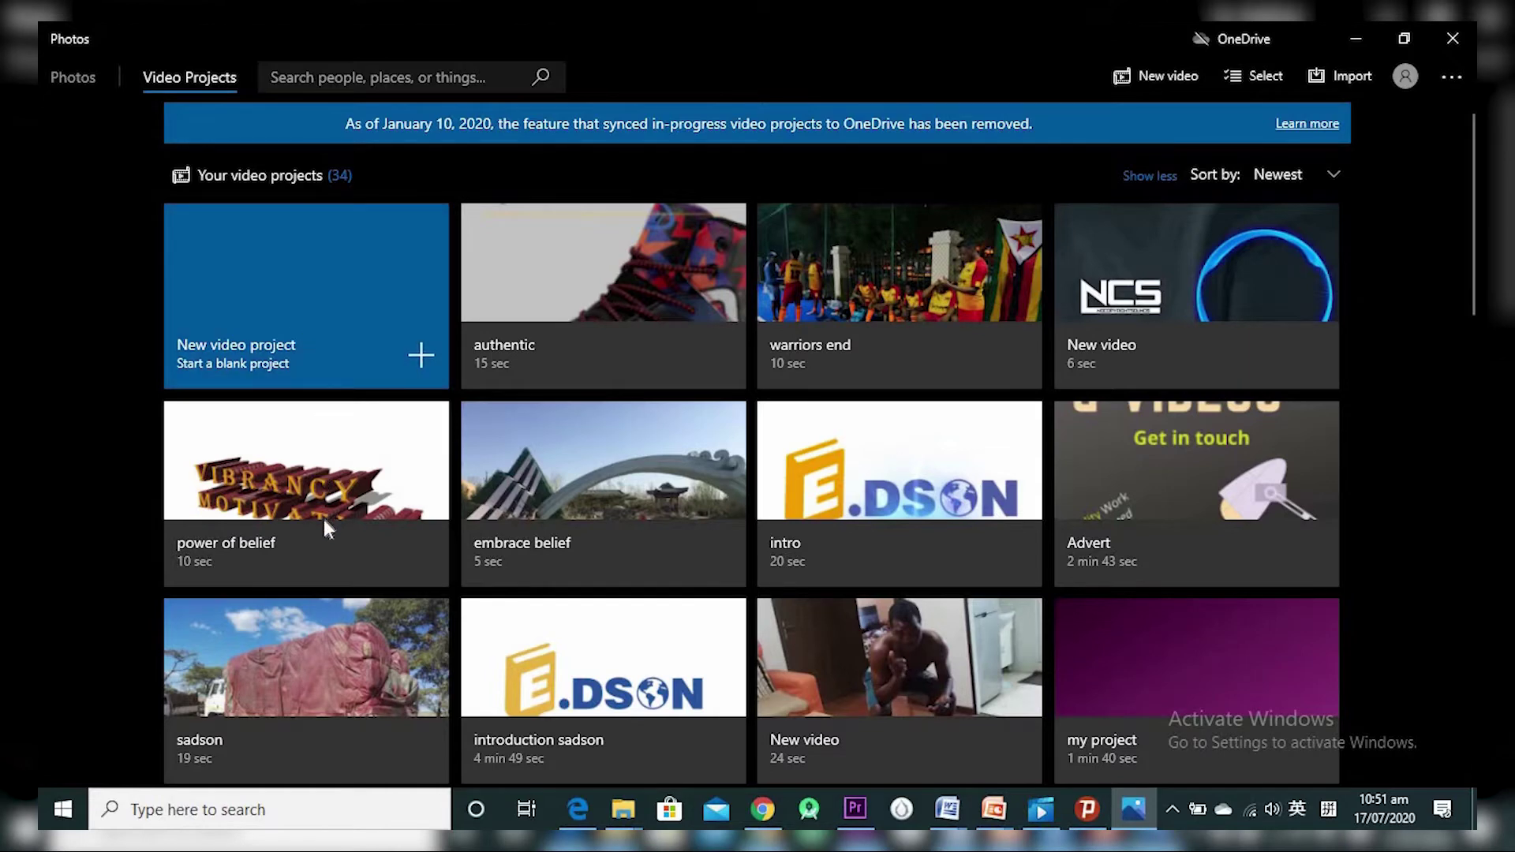
# - Create a blank video project named "my project"
pyautogui.click(298, 322)
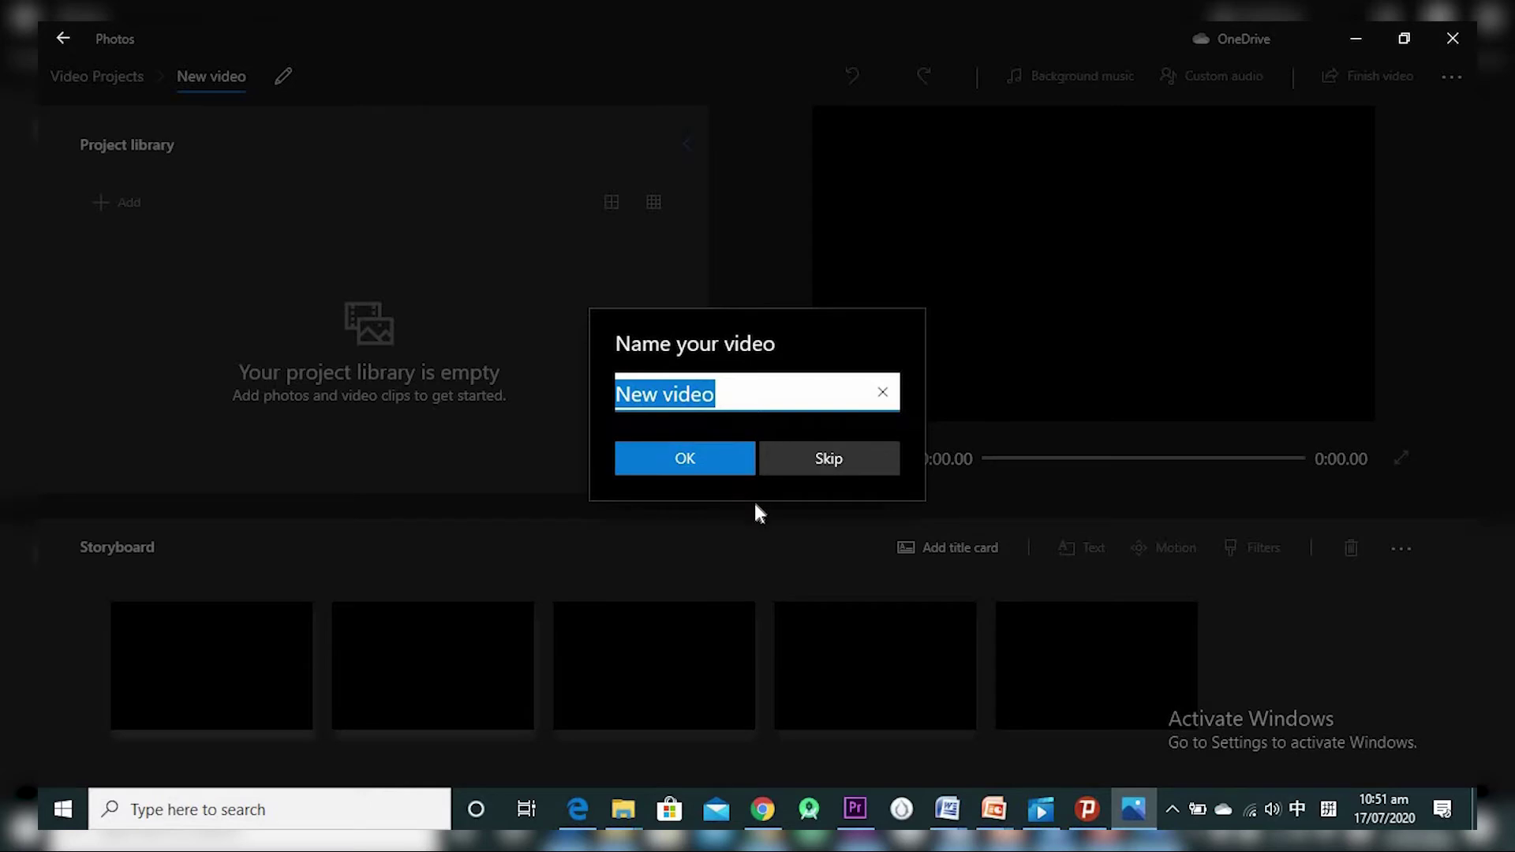
pyautogui.press('shift')
pyautogui.write('my p')
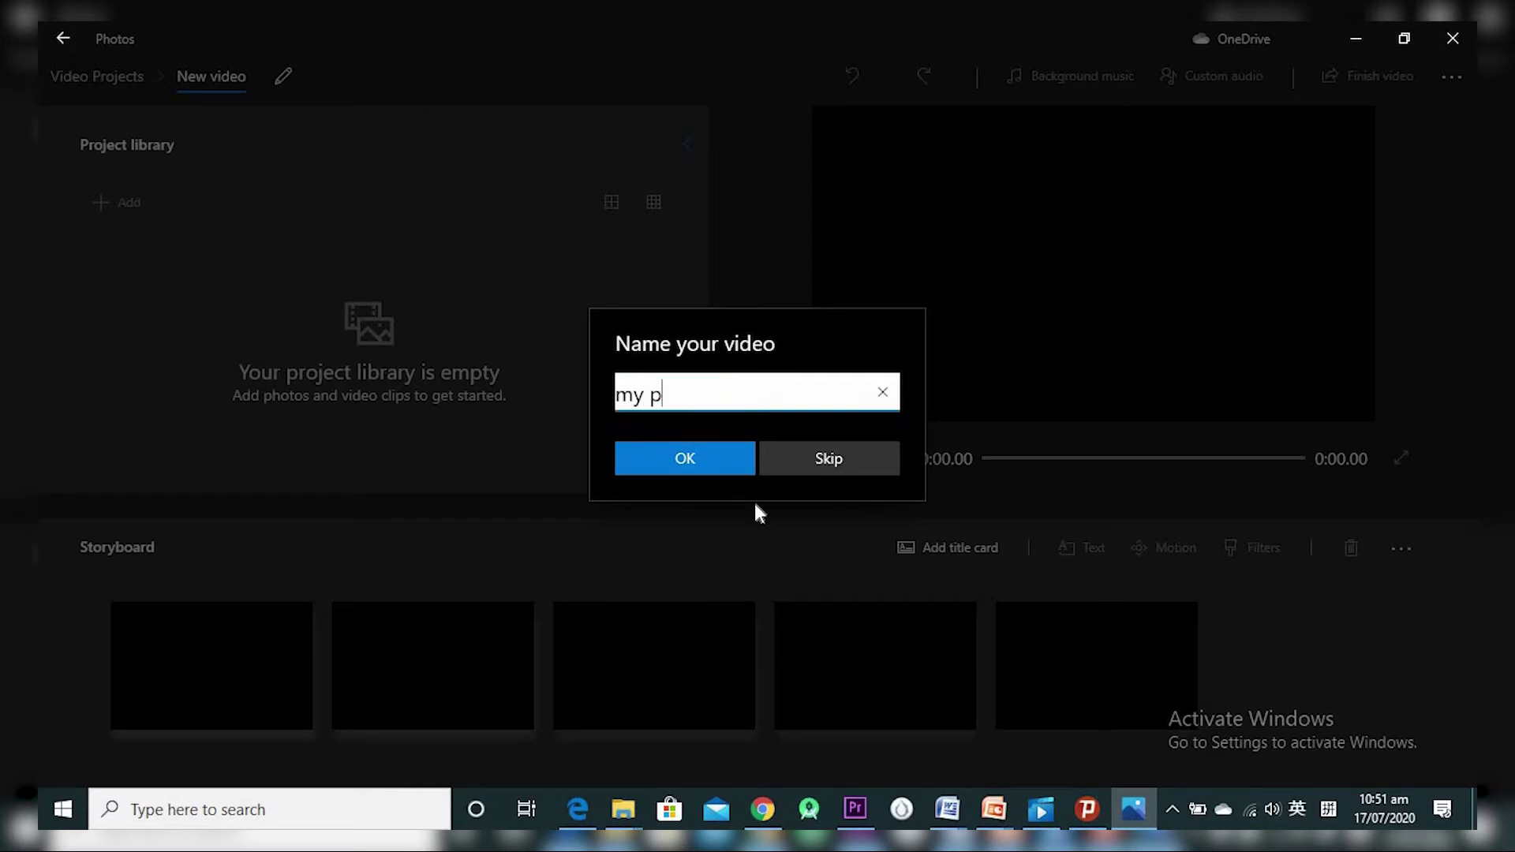
pyautogui.write('roject')
pyautogui.click(710, 472)
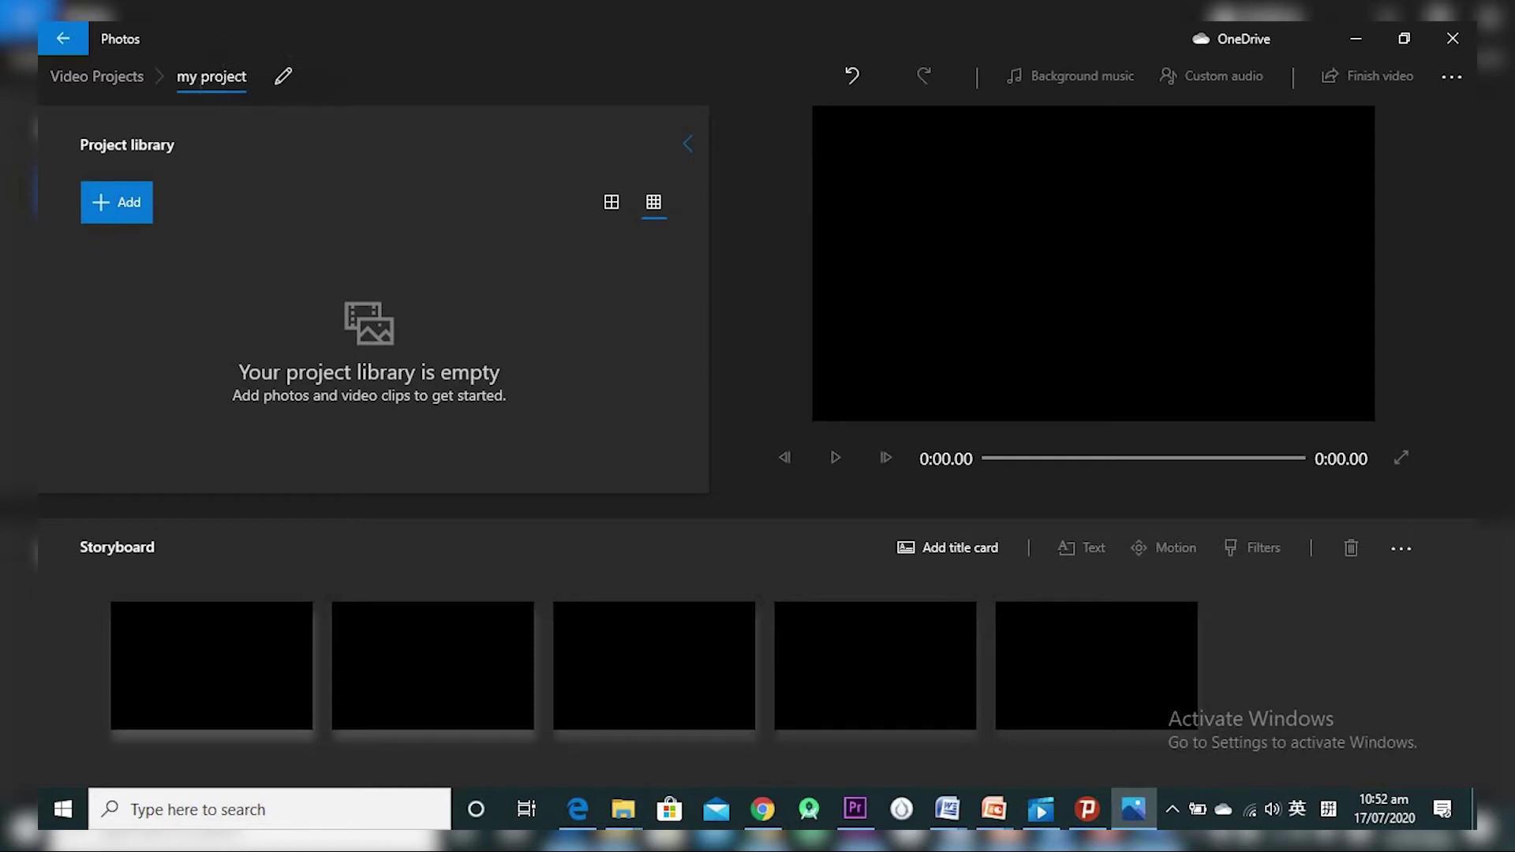
# - Rename the video project to "my projects"
pyautogui.click(282, 75)
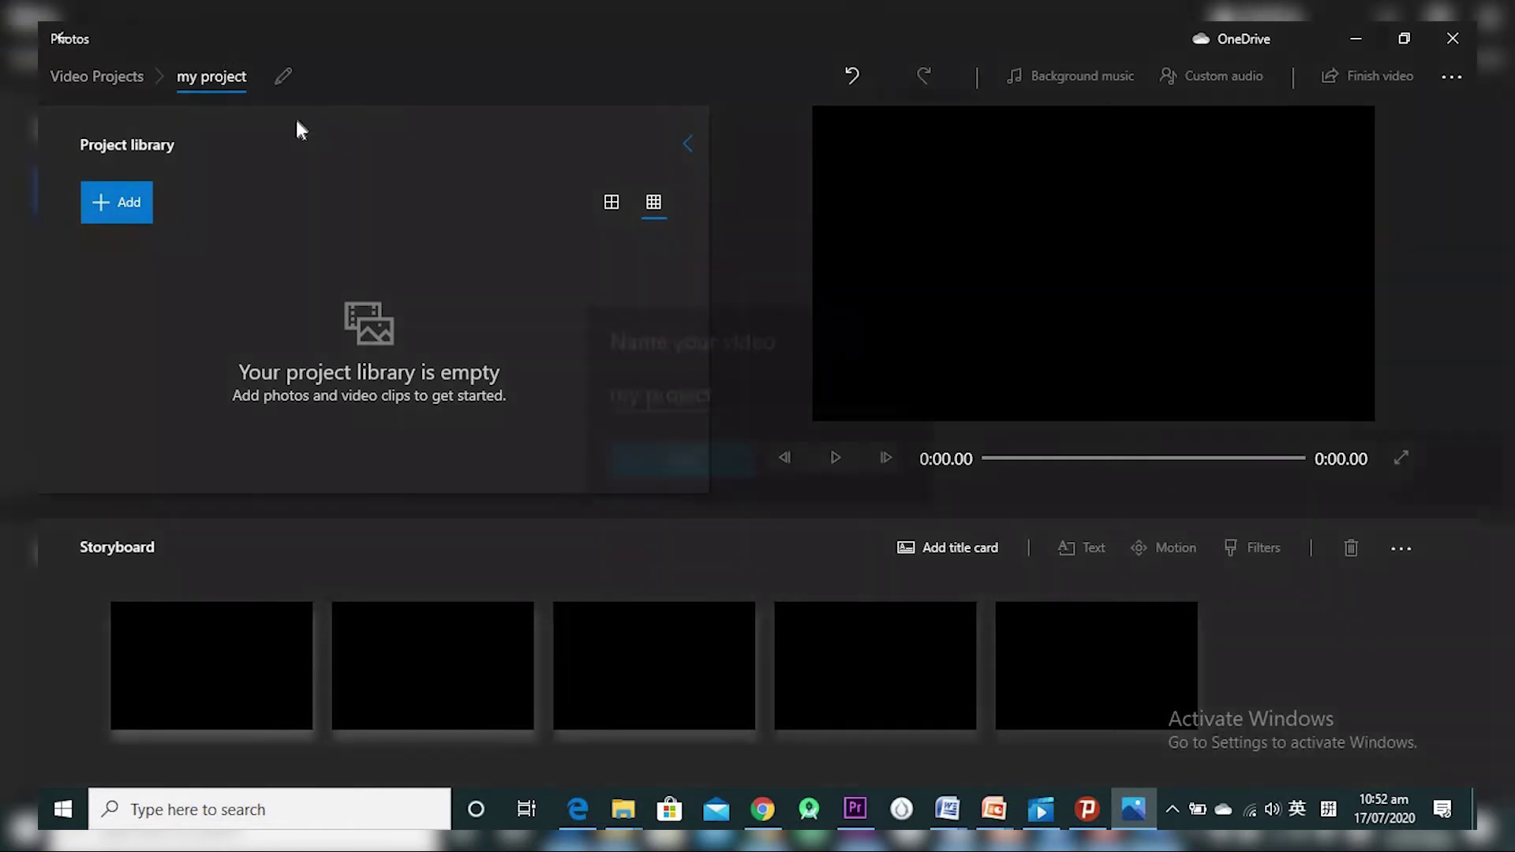
pyautogui.click(739, 396)
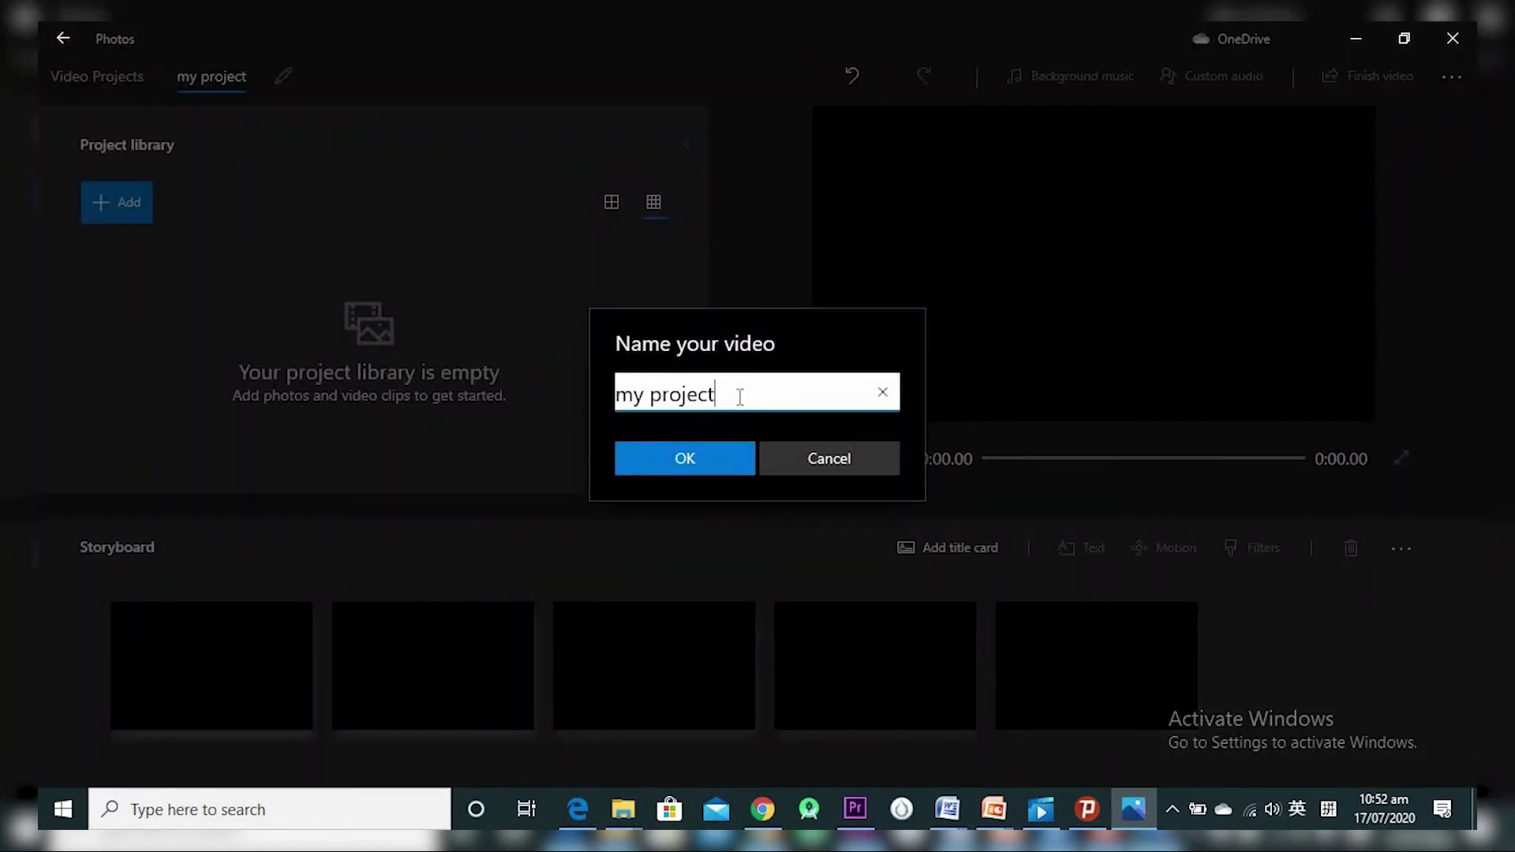
pyautogui.write('s')
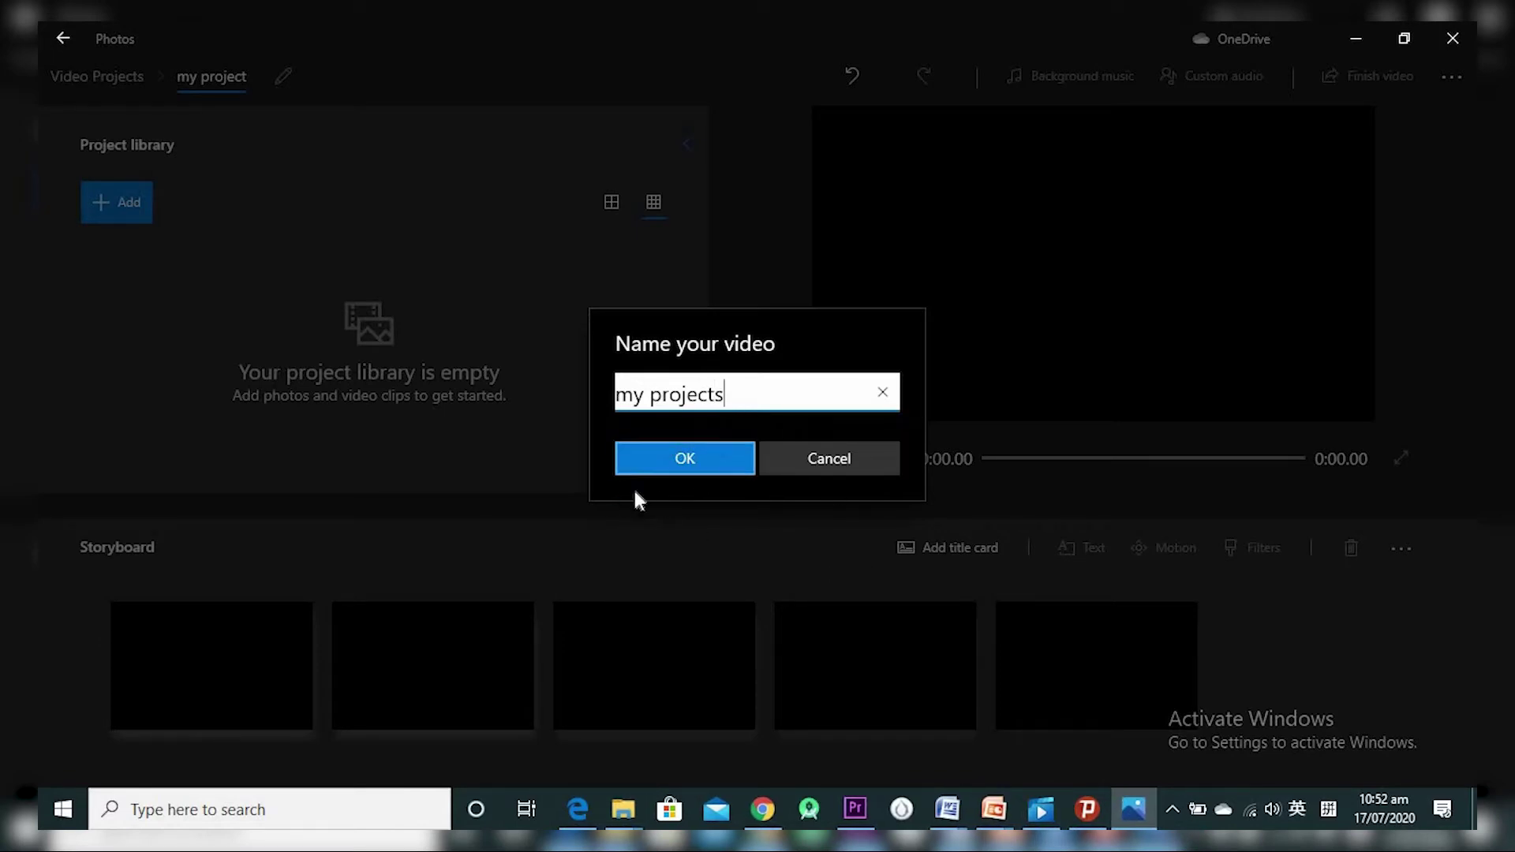
pyautogui.click(686, 460)
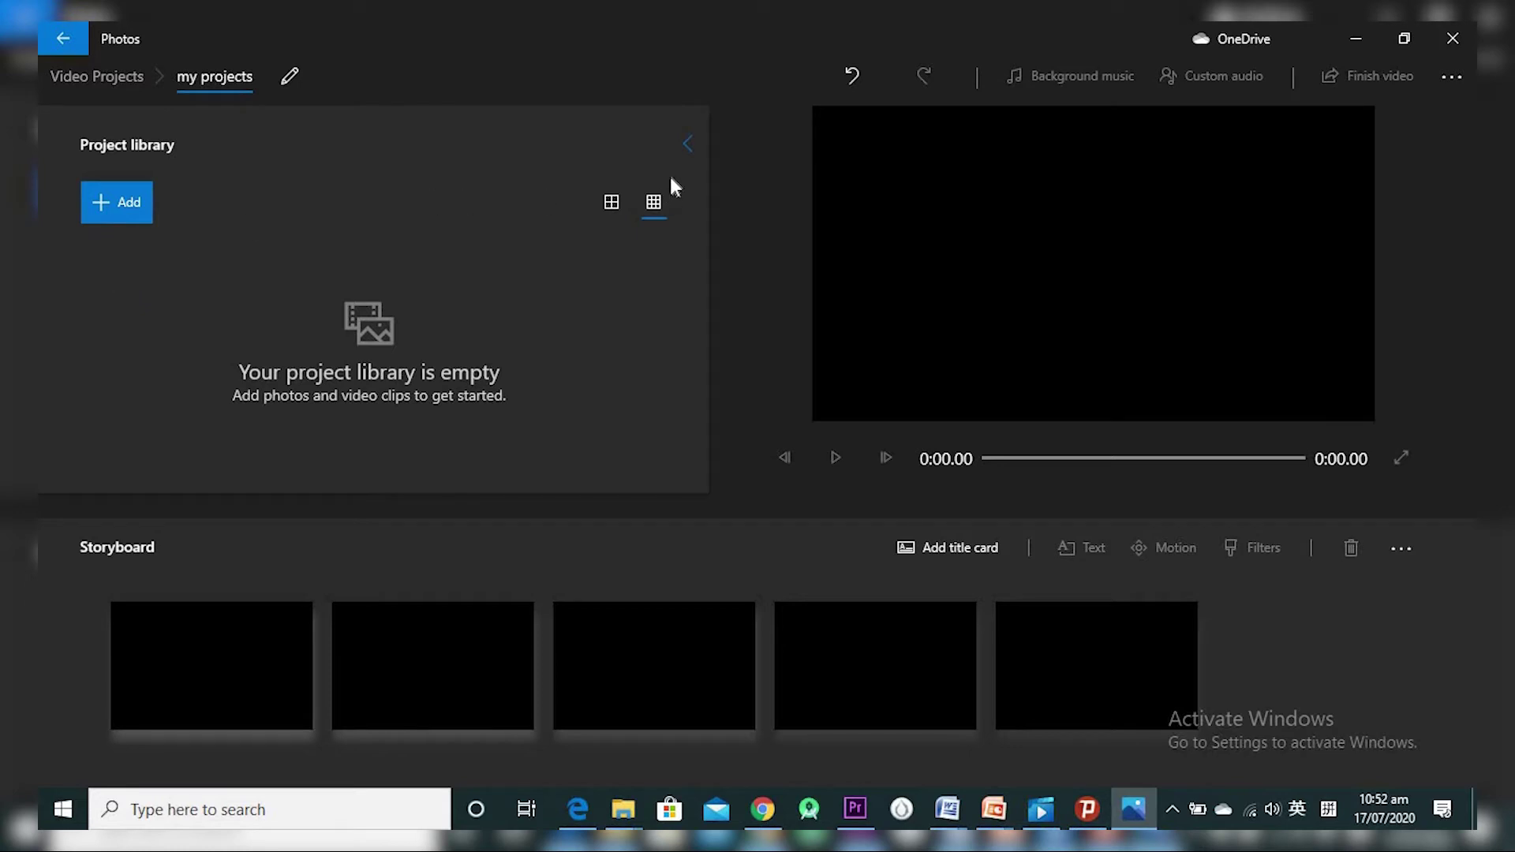
# - Collapse and re-expand the project library, with its small thumbnail view selected
pyautogui.click(686, 144)
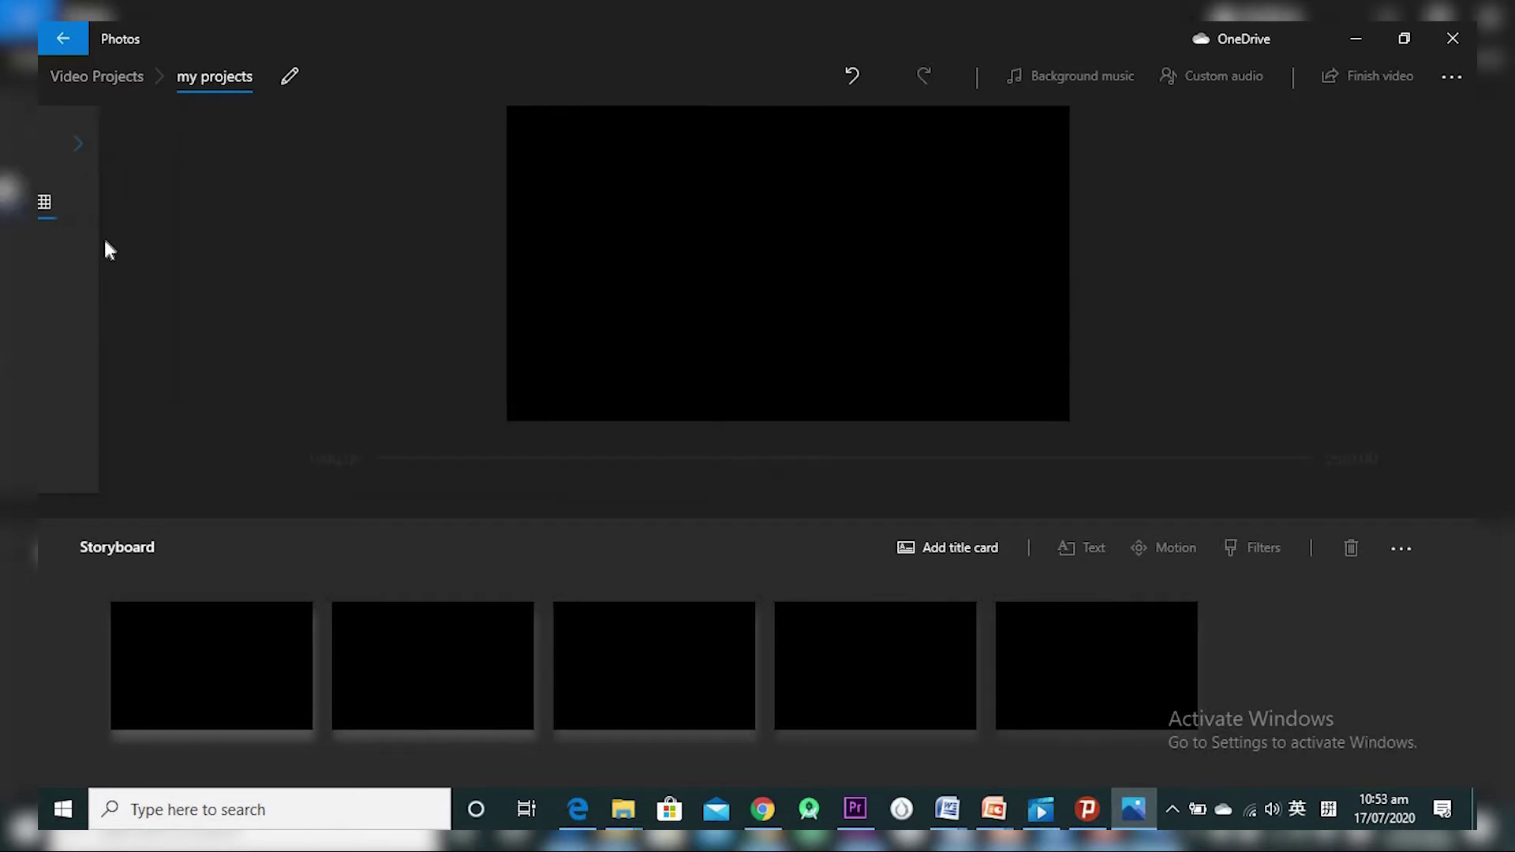
pyautogui.click(68, 144)
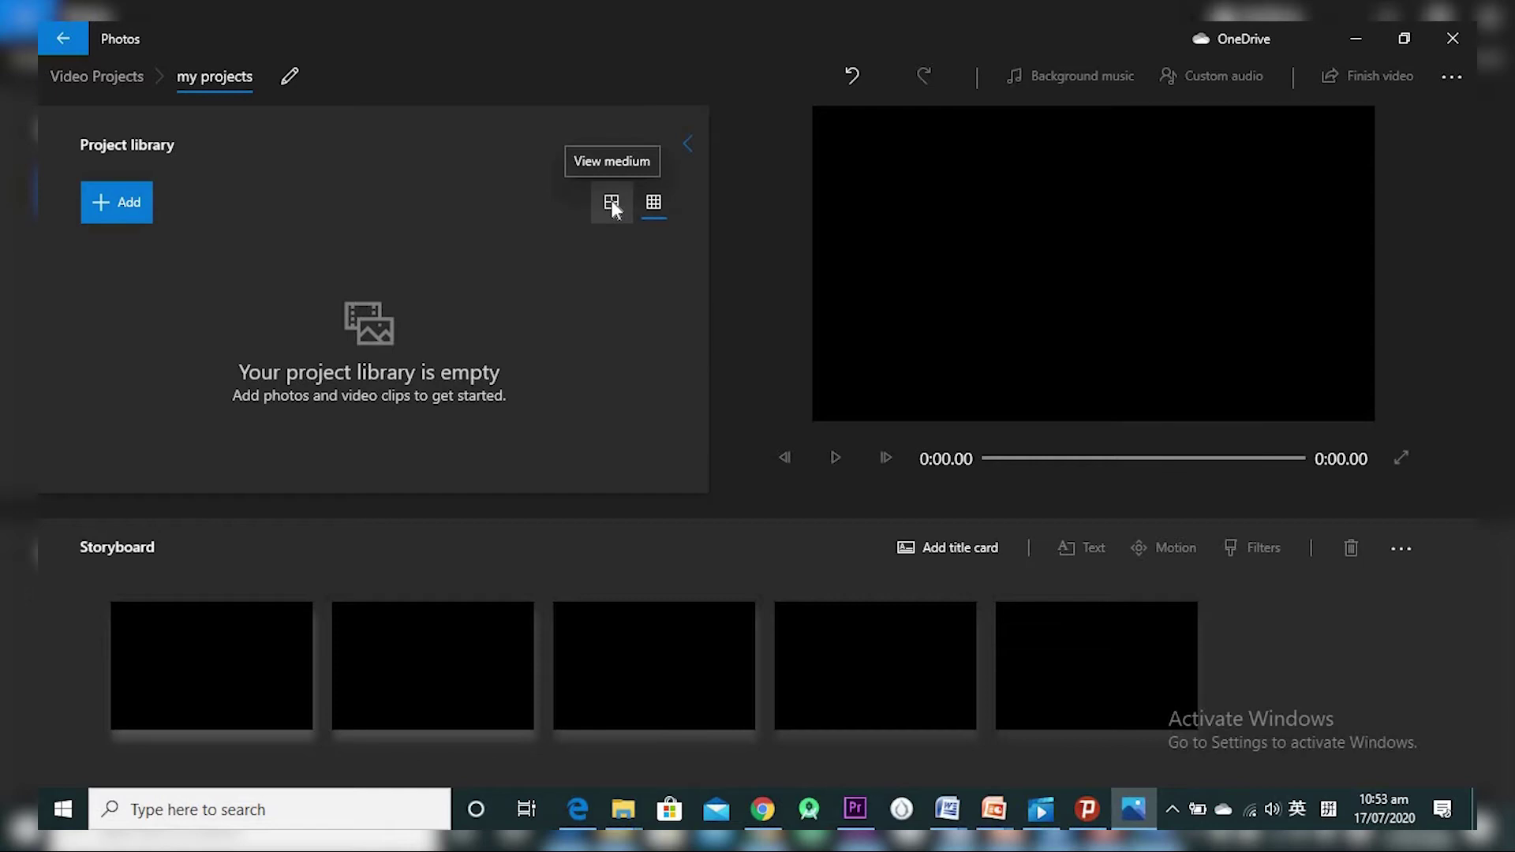
pyautogui.click(649, 221)
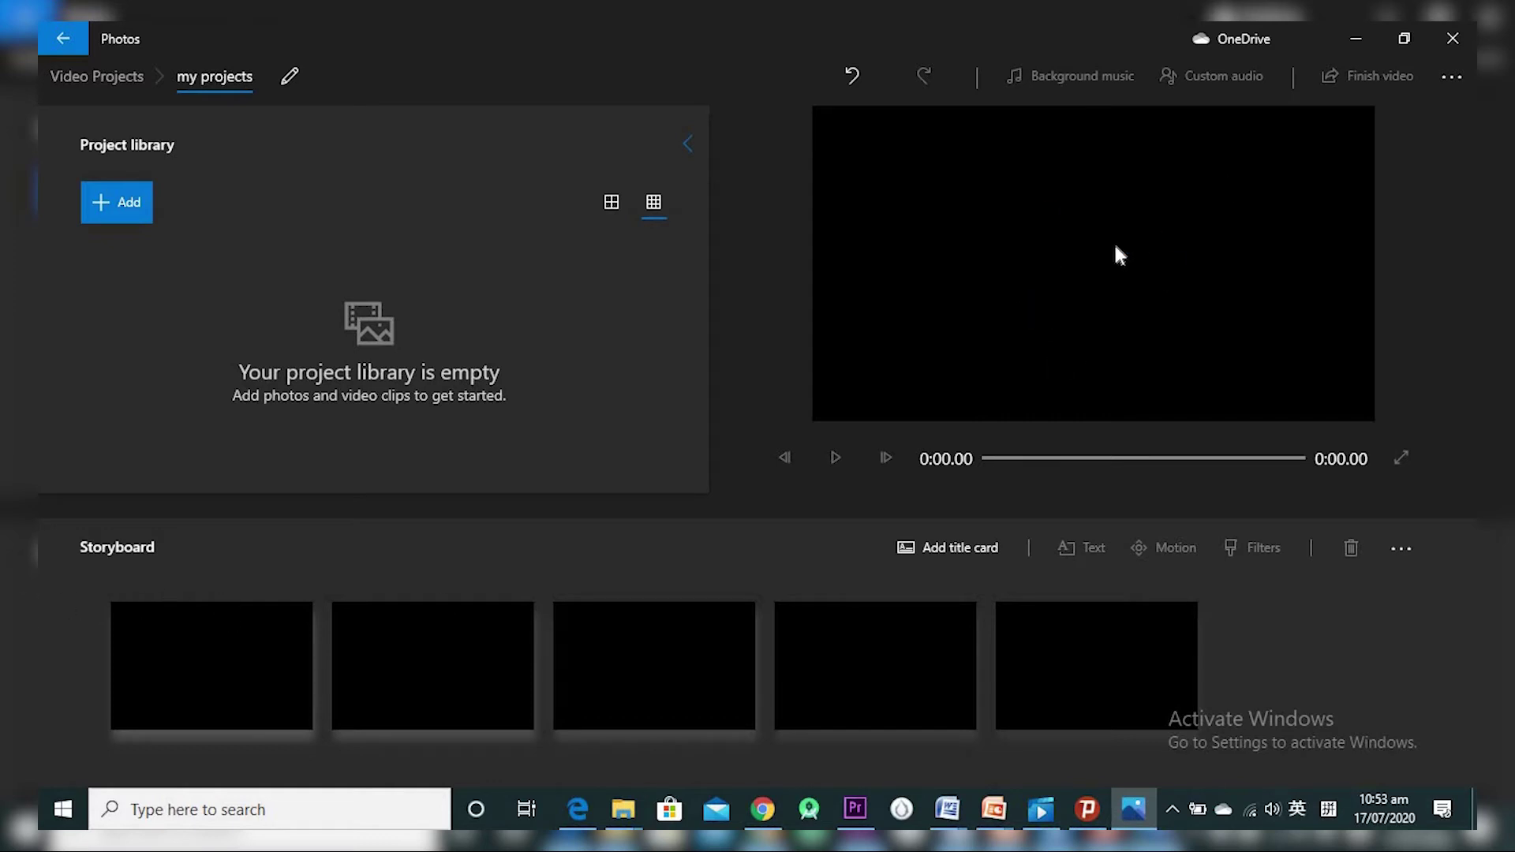
# - Add the Brain 002 effect footage, 17 OverlaysSparkles and 4k Footage of a Professional Stock Footage videos from this PC to the project library
pyautogui.click(123, 206)
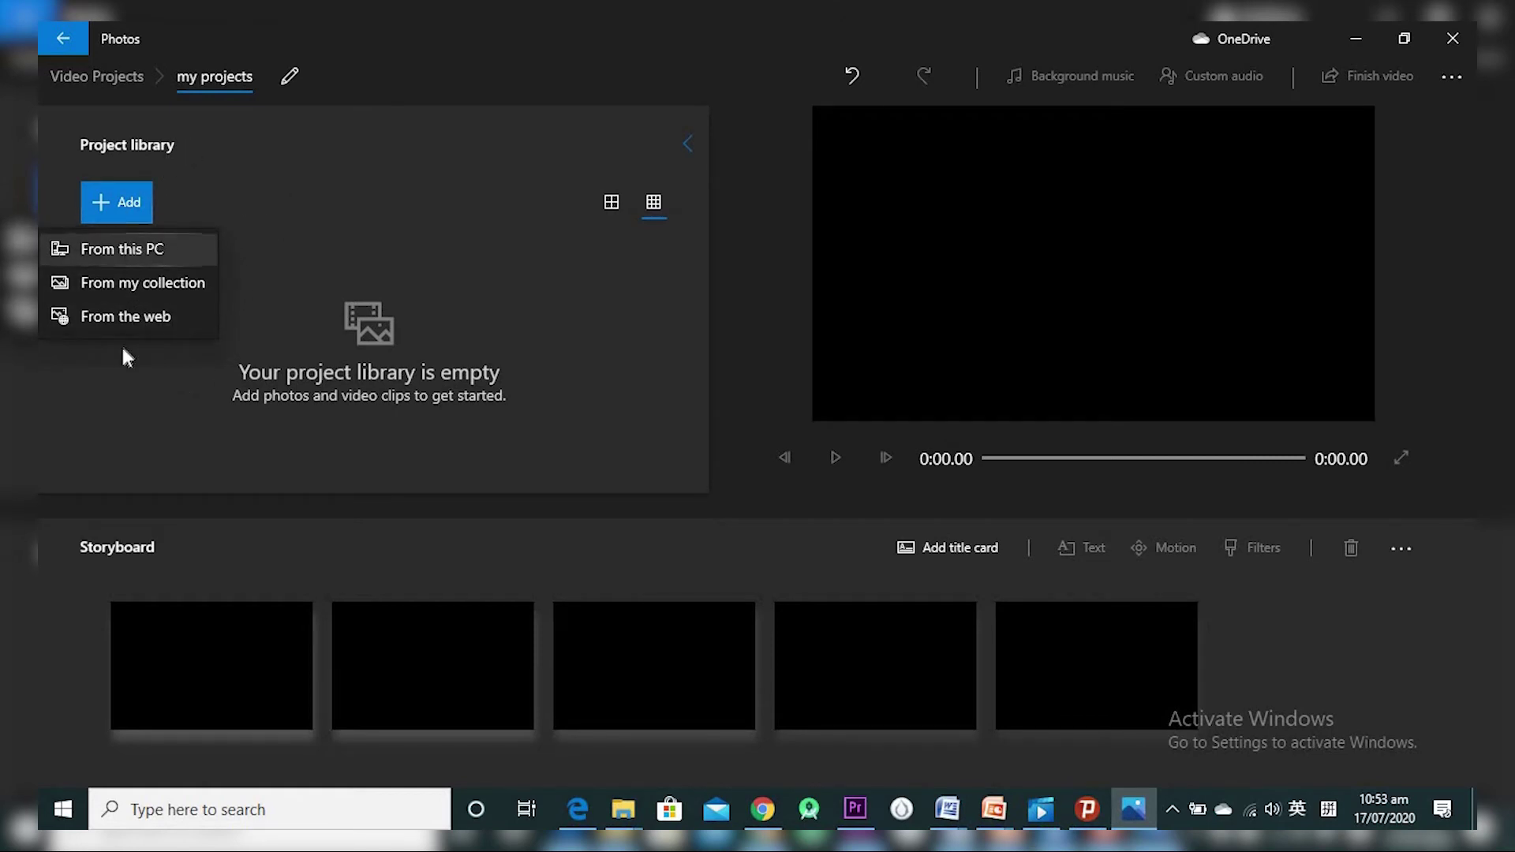
pyautogui.click(134, 251)
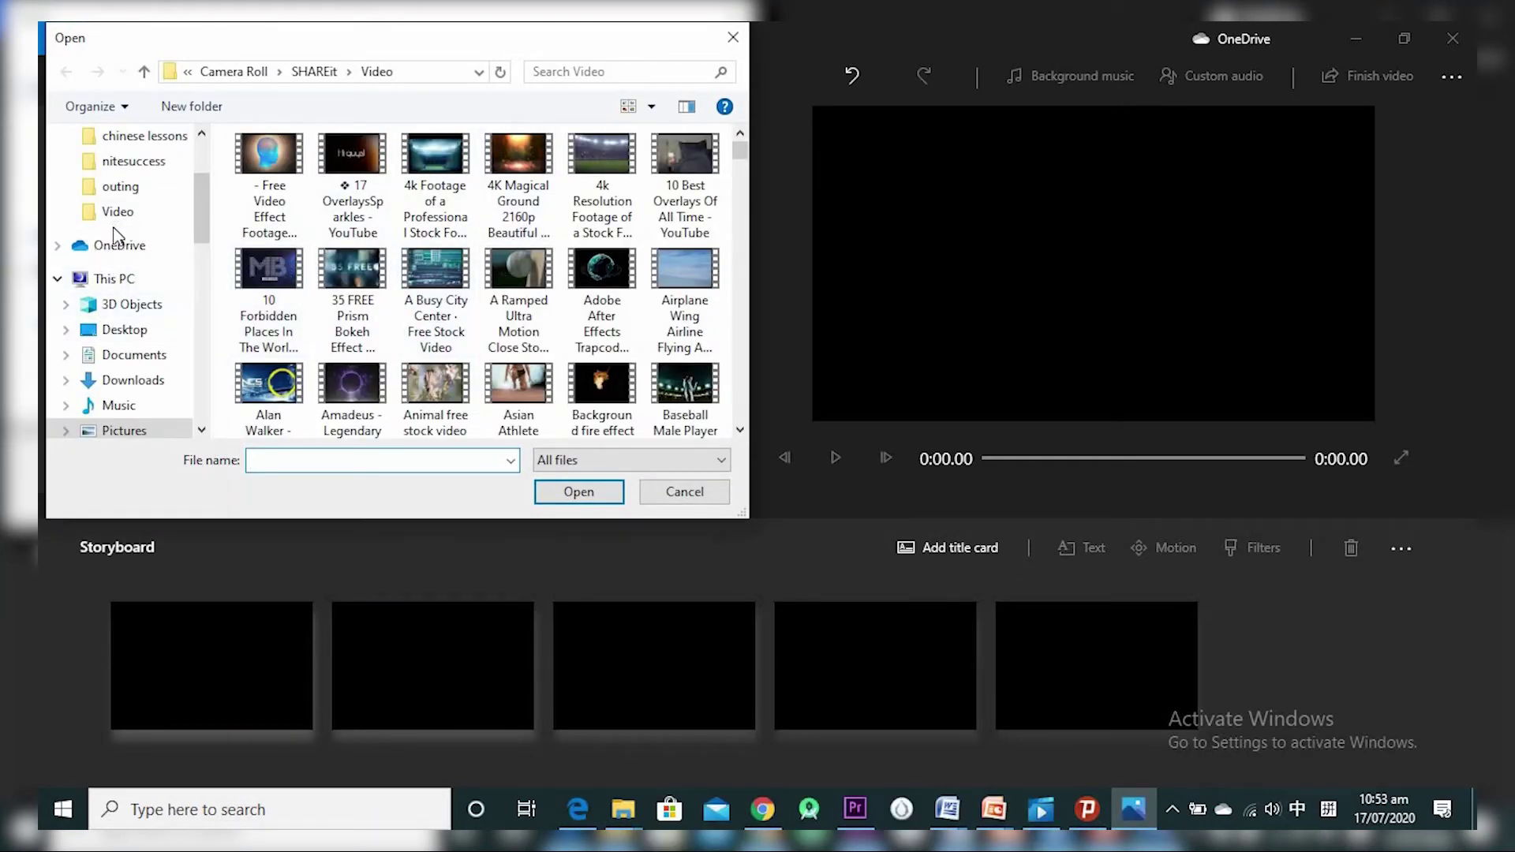
pyautogui.scroll(1, 76, 278)
pyautogui.scroll(-3, 373, 297)
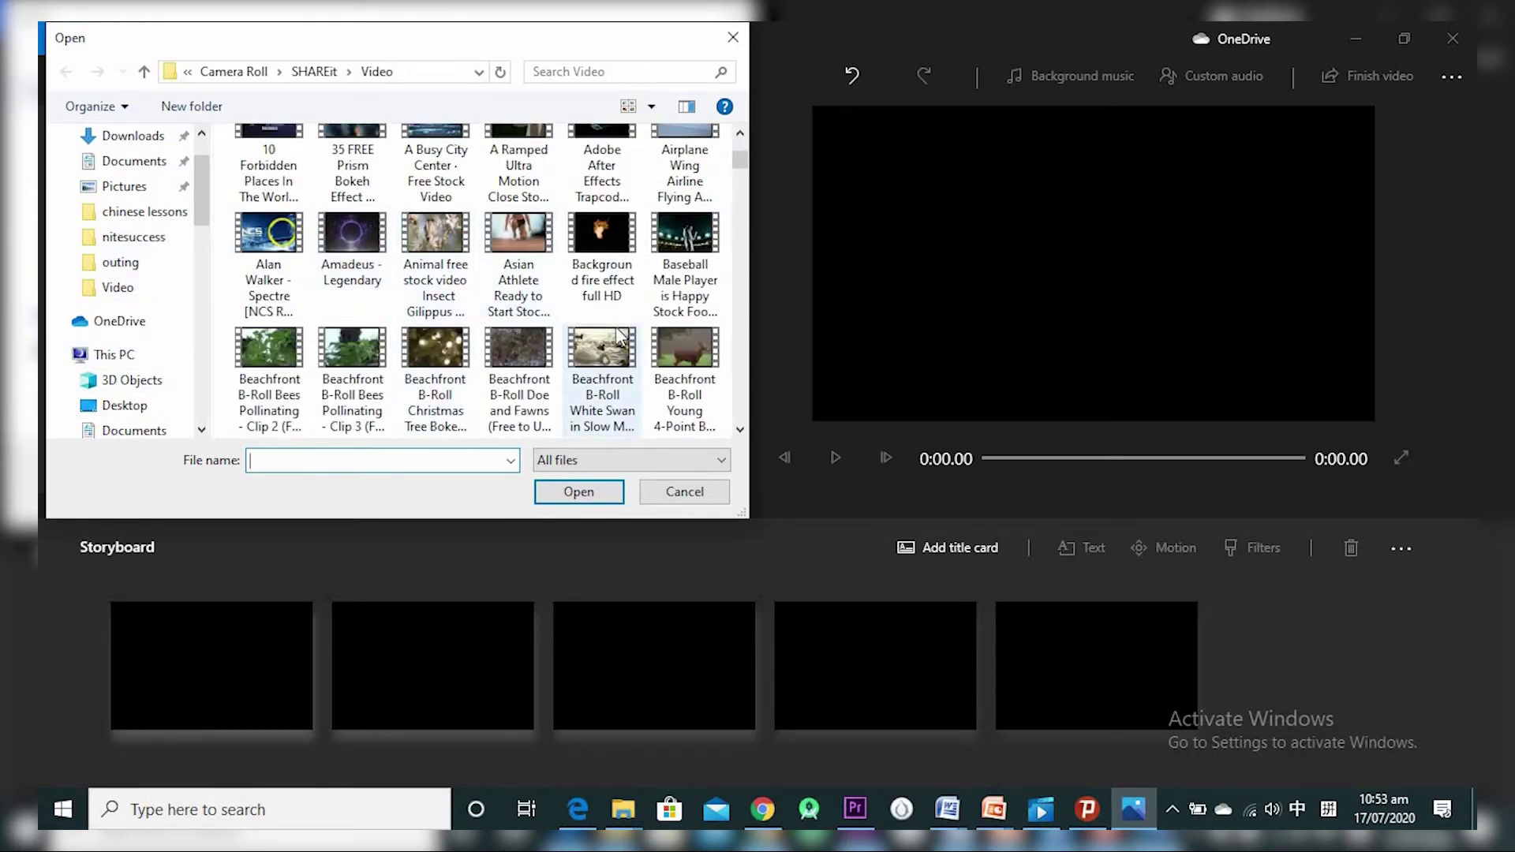
pyautogui.scroll(2, 618, 336)
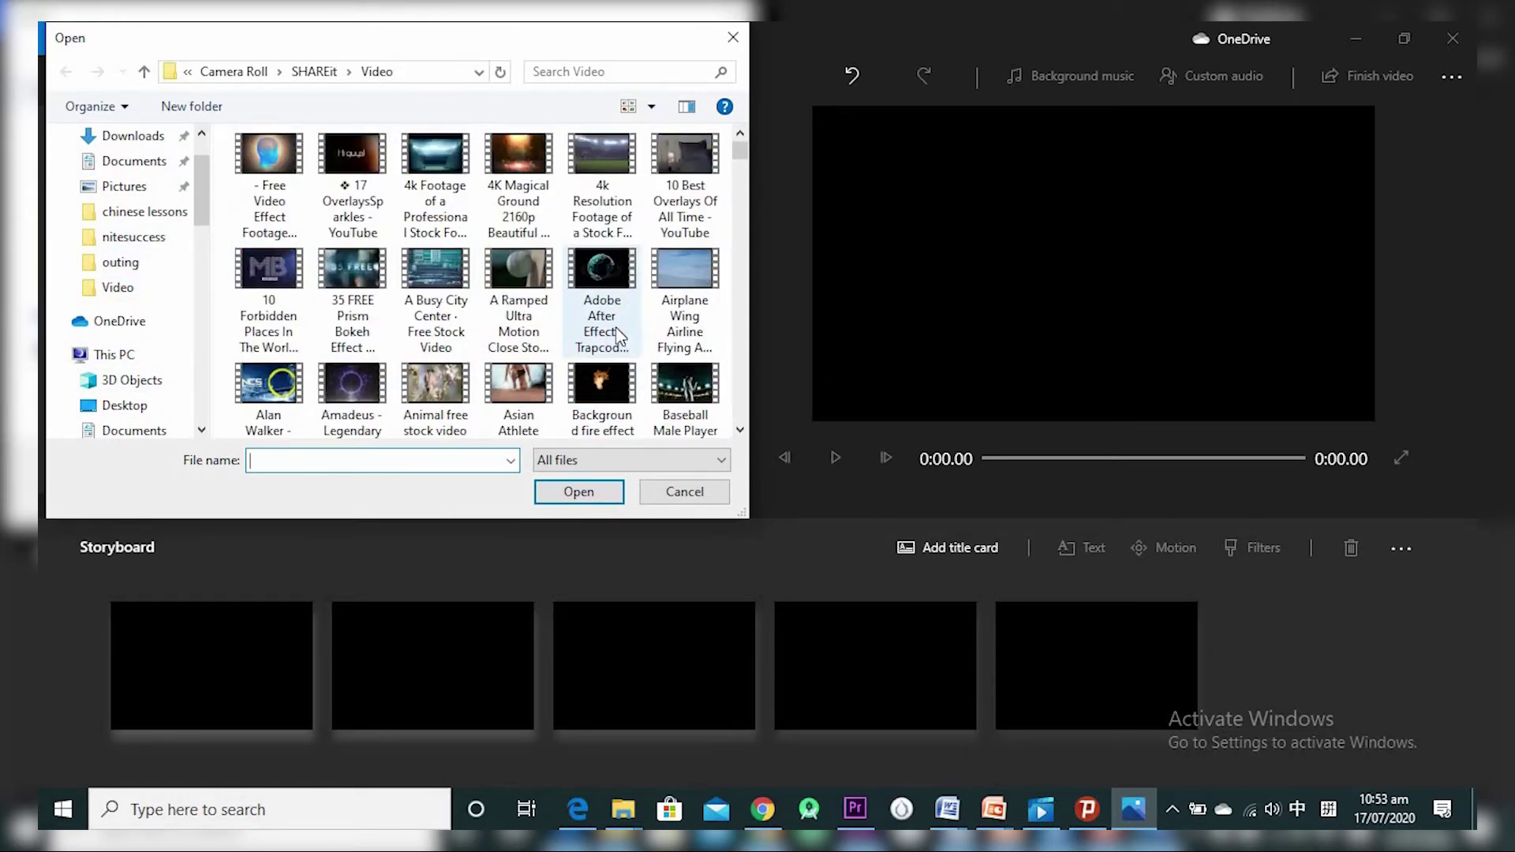
pyautogui.click(275, 188)
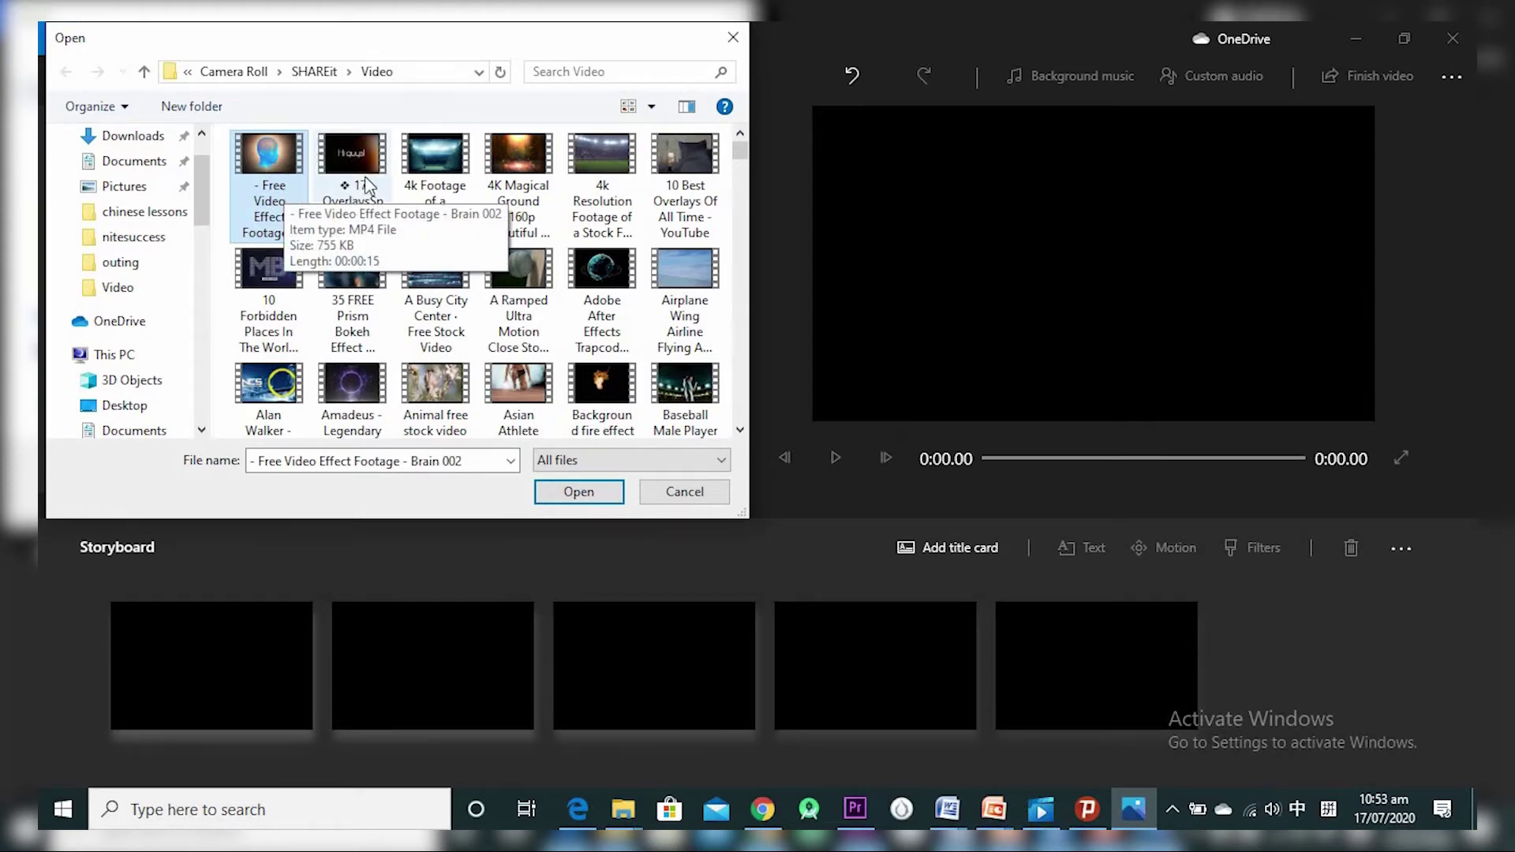
pyautogui.keyDown('ctrl'); pyautogui.click(375, 210); pyautogui.keyUp('ctrl')
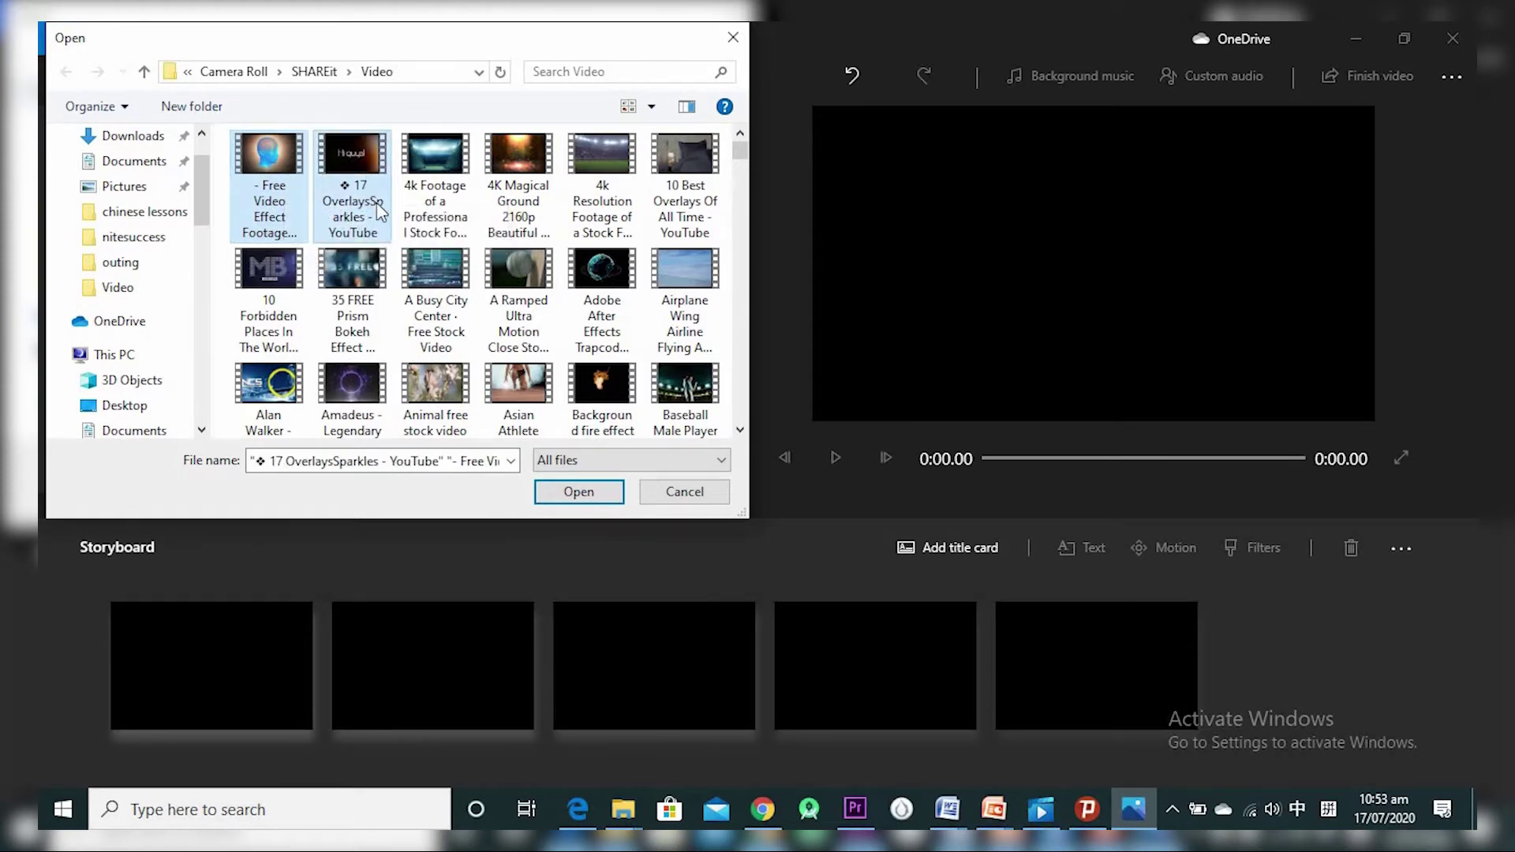
pyautogui.keyDown('ctrl'); pyautogui.click(440, 193); pyautogui.keyUp('ctrl')
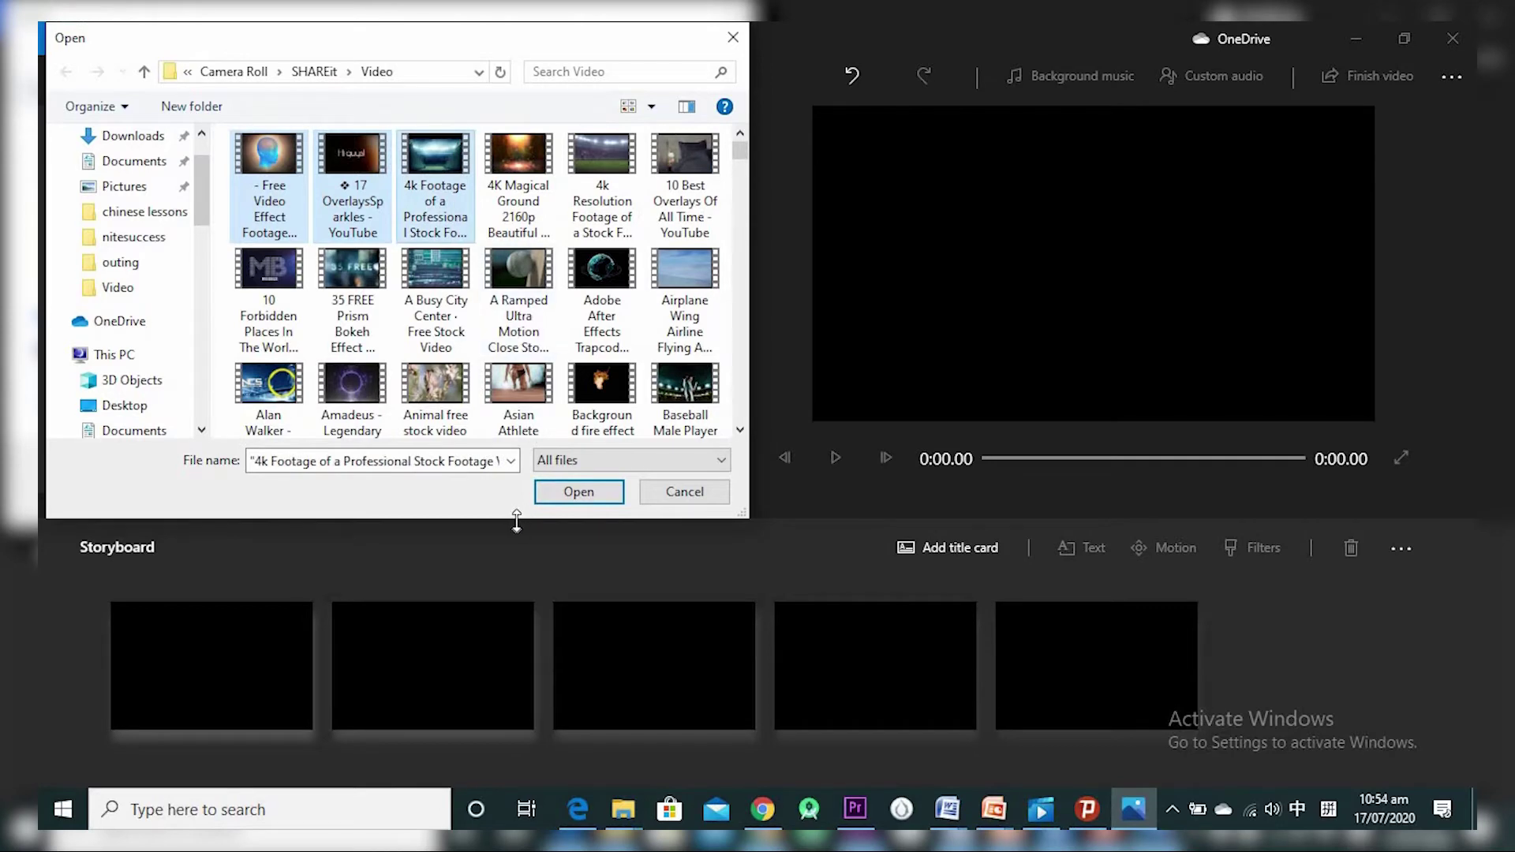
pyautogui.click(580, 492)
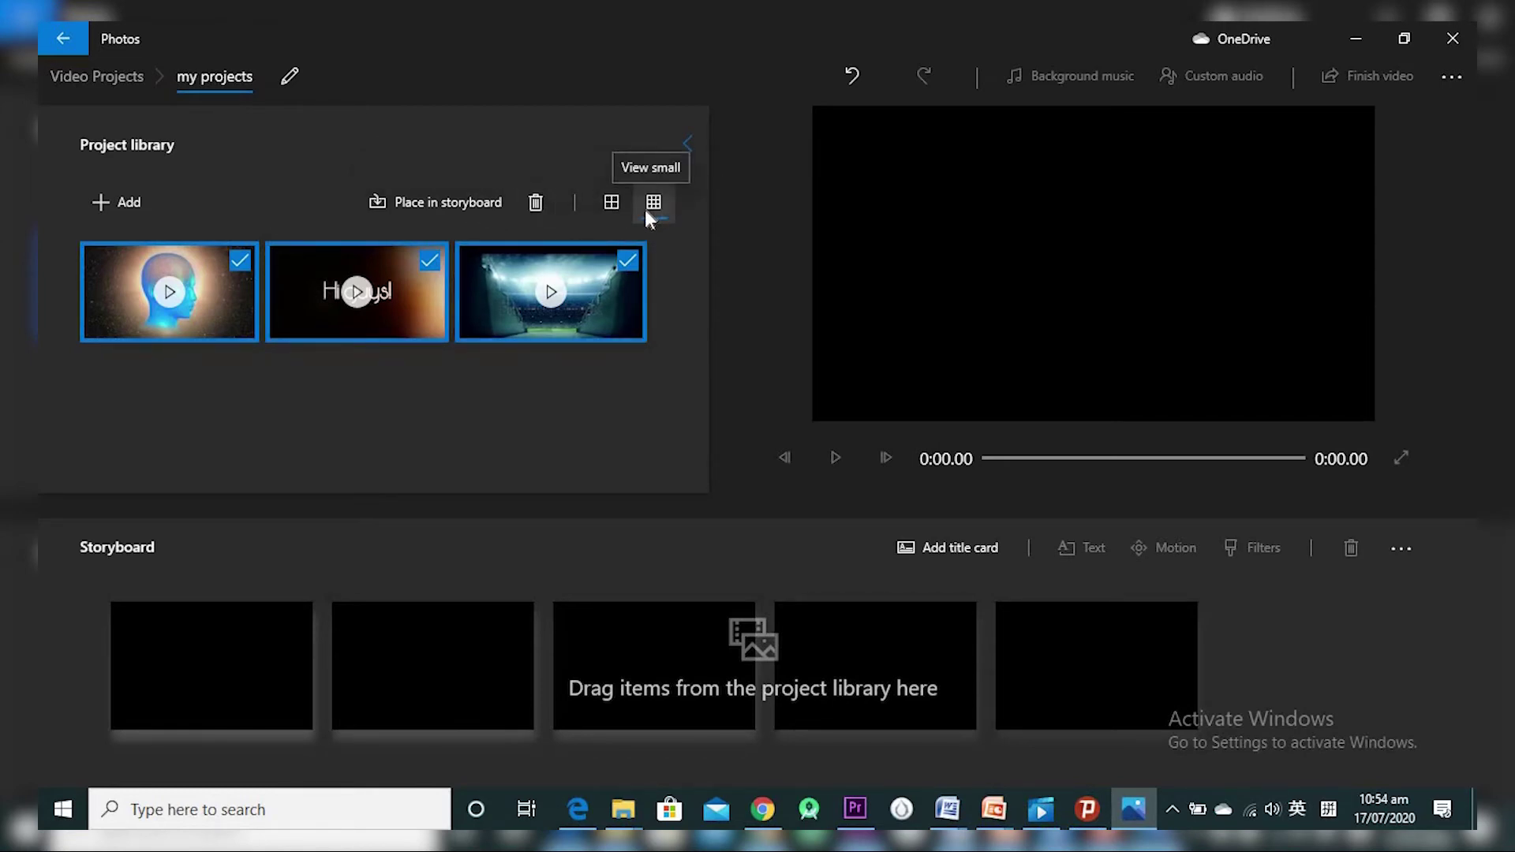
# - View the library clips as large thumbnails, and return to the small thumbnail view
pyautogui.click(612, 202)
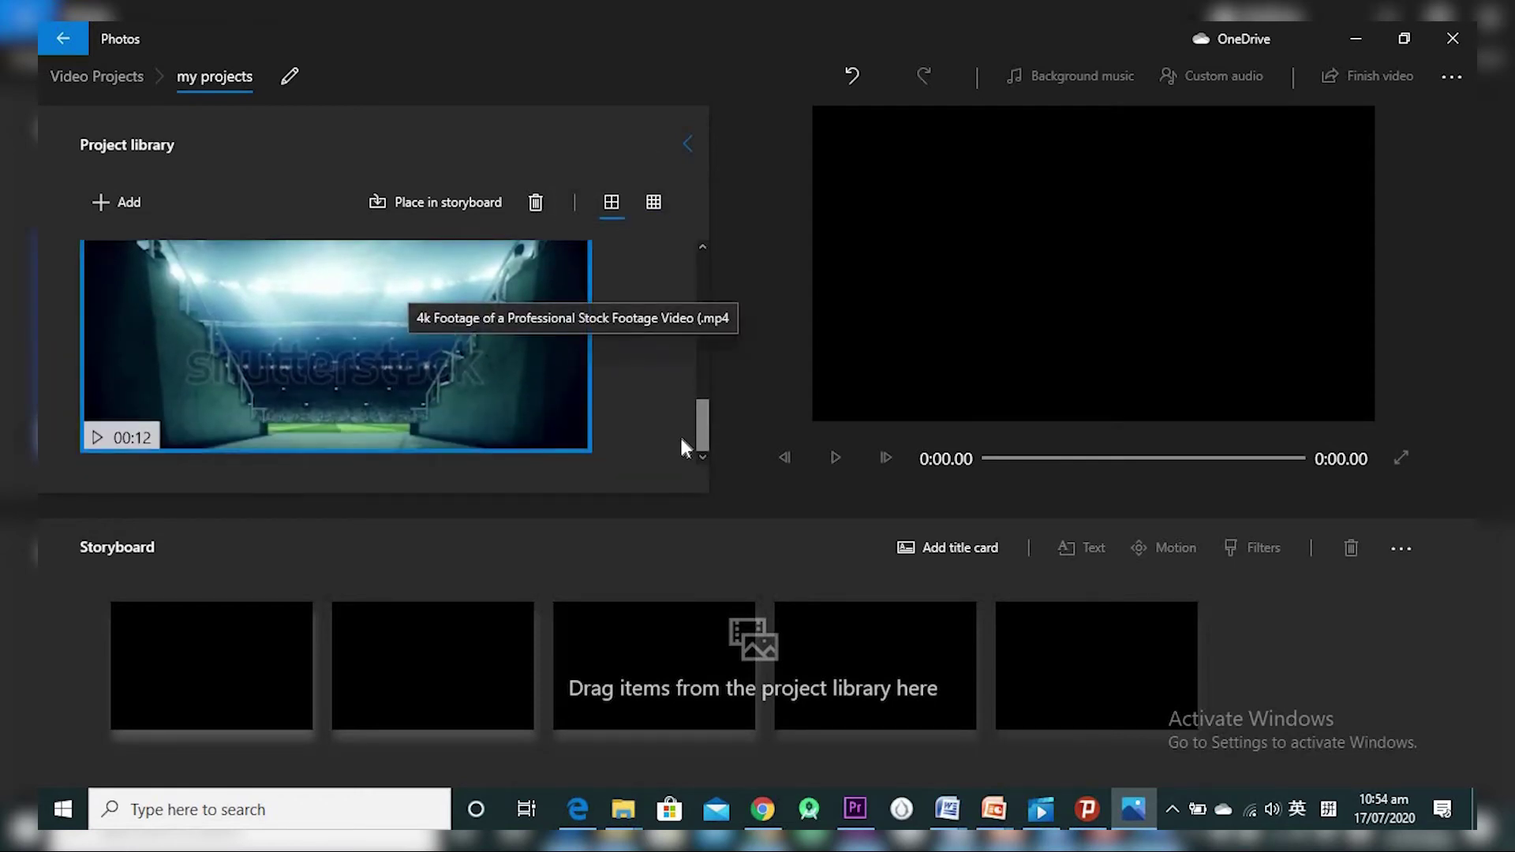
pyautogui.scroll(5, 665, 404)
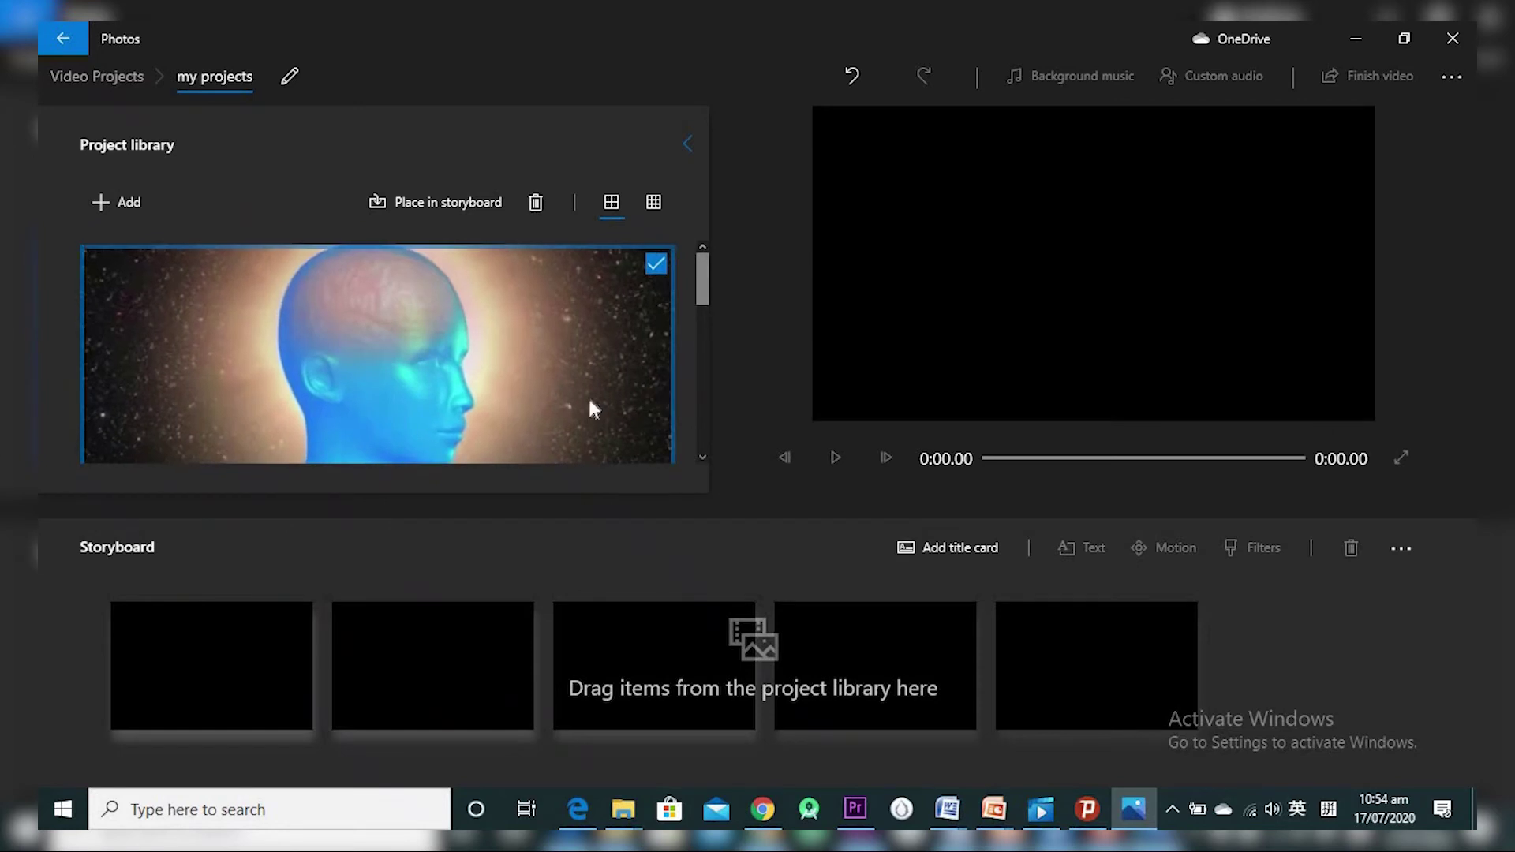
pyautogui.click(656, 204)
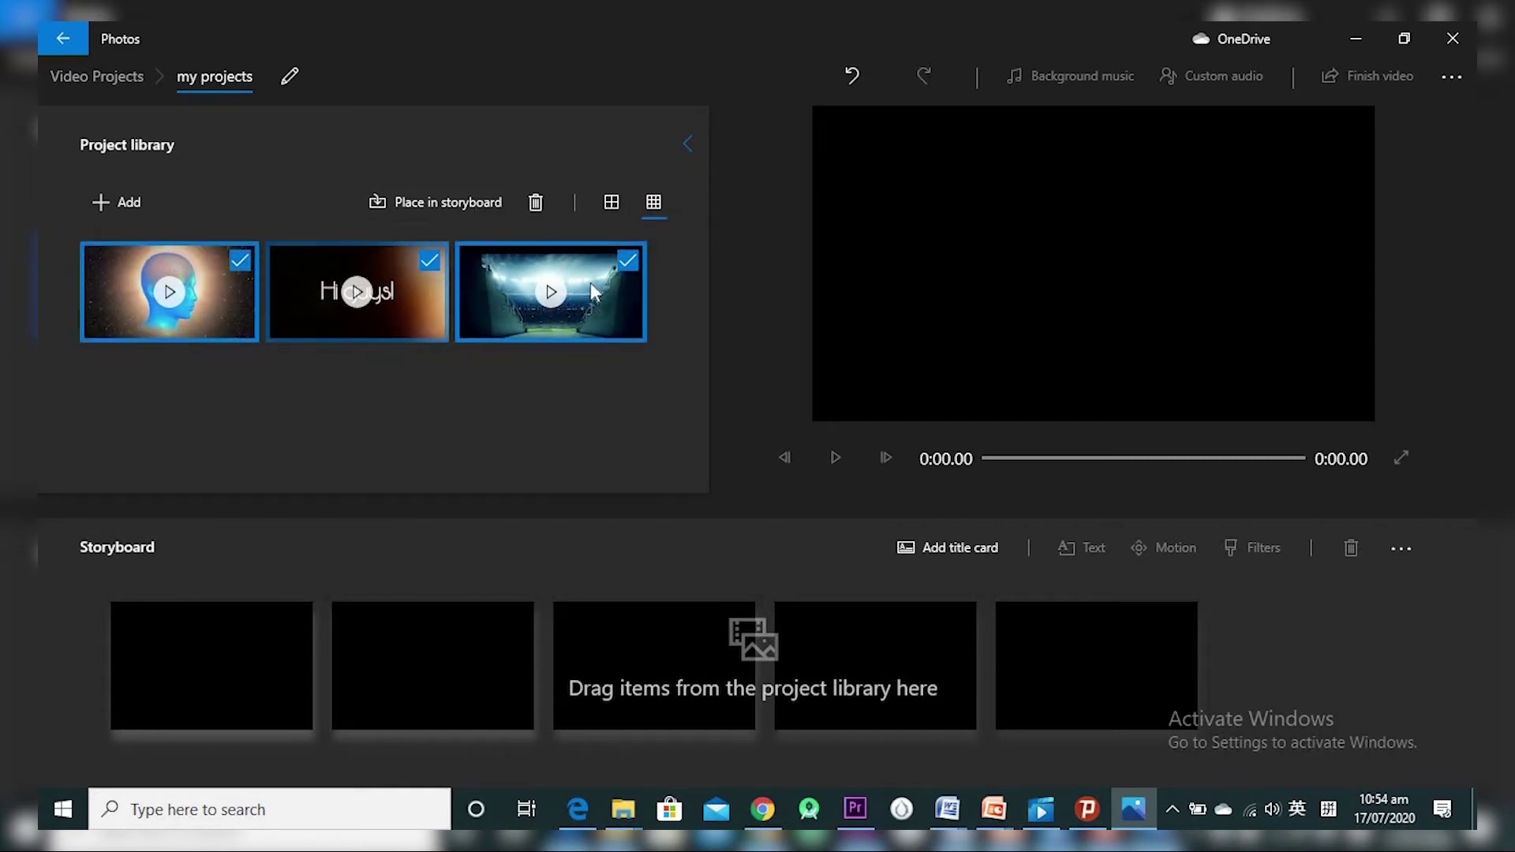
# - Deselect all three video clips in the project library
pyautogui.click(239, 261)
pyautogui.click(428, 263)
pyautogui.click(628, 260)
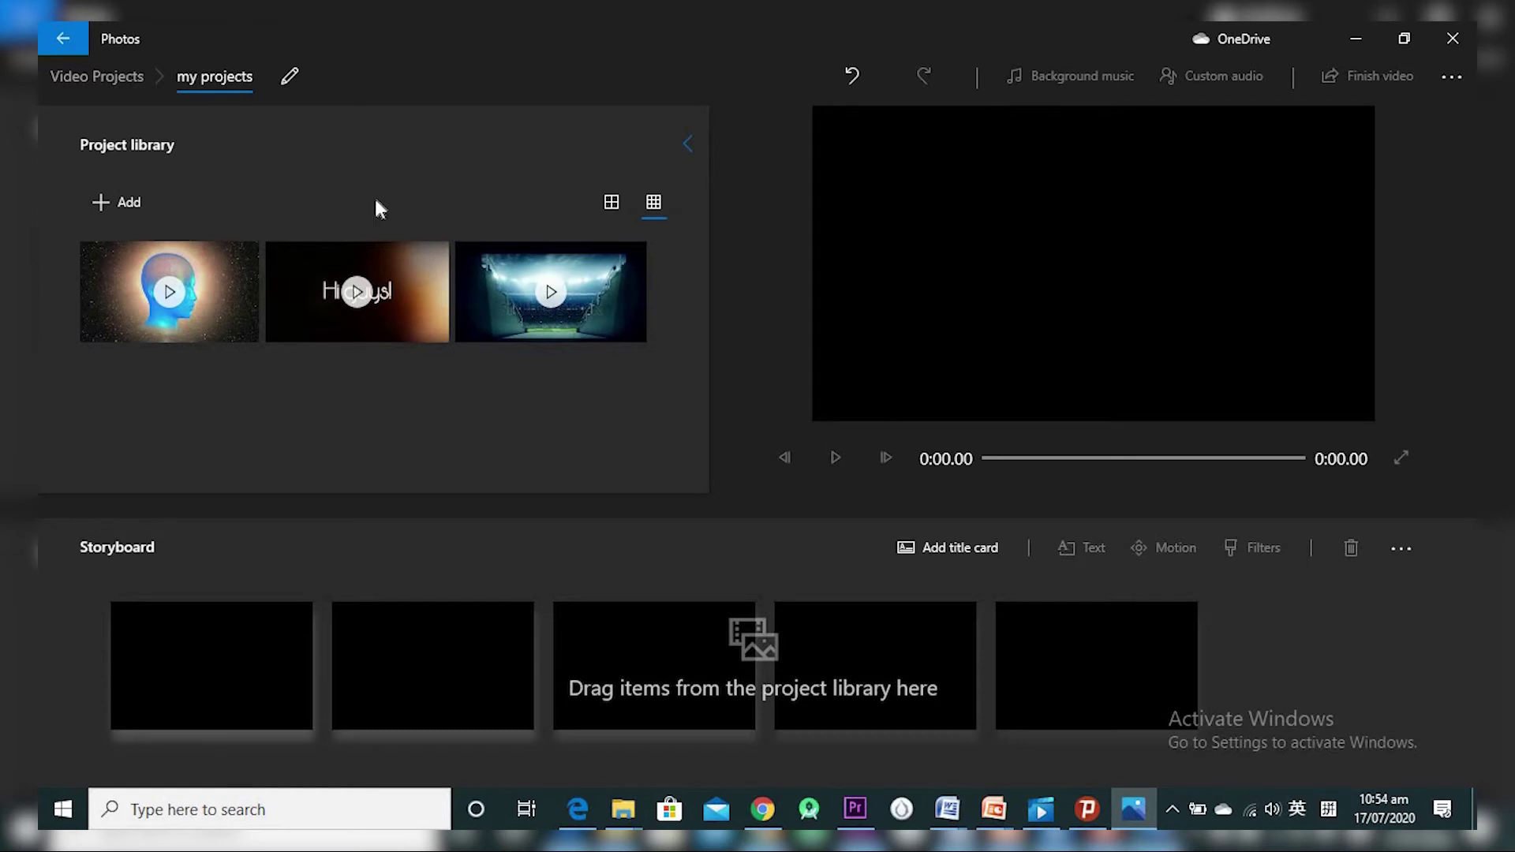
# - Place the Brain 002 clip from the project library in the empty storyboard
pyautogui.click(239, 262)
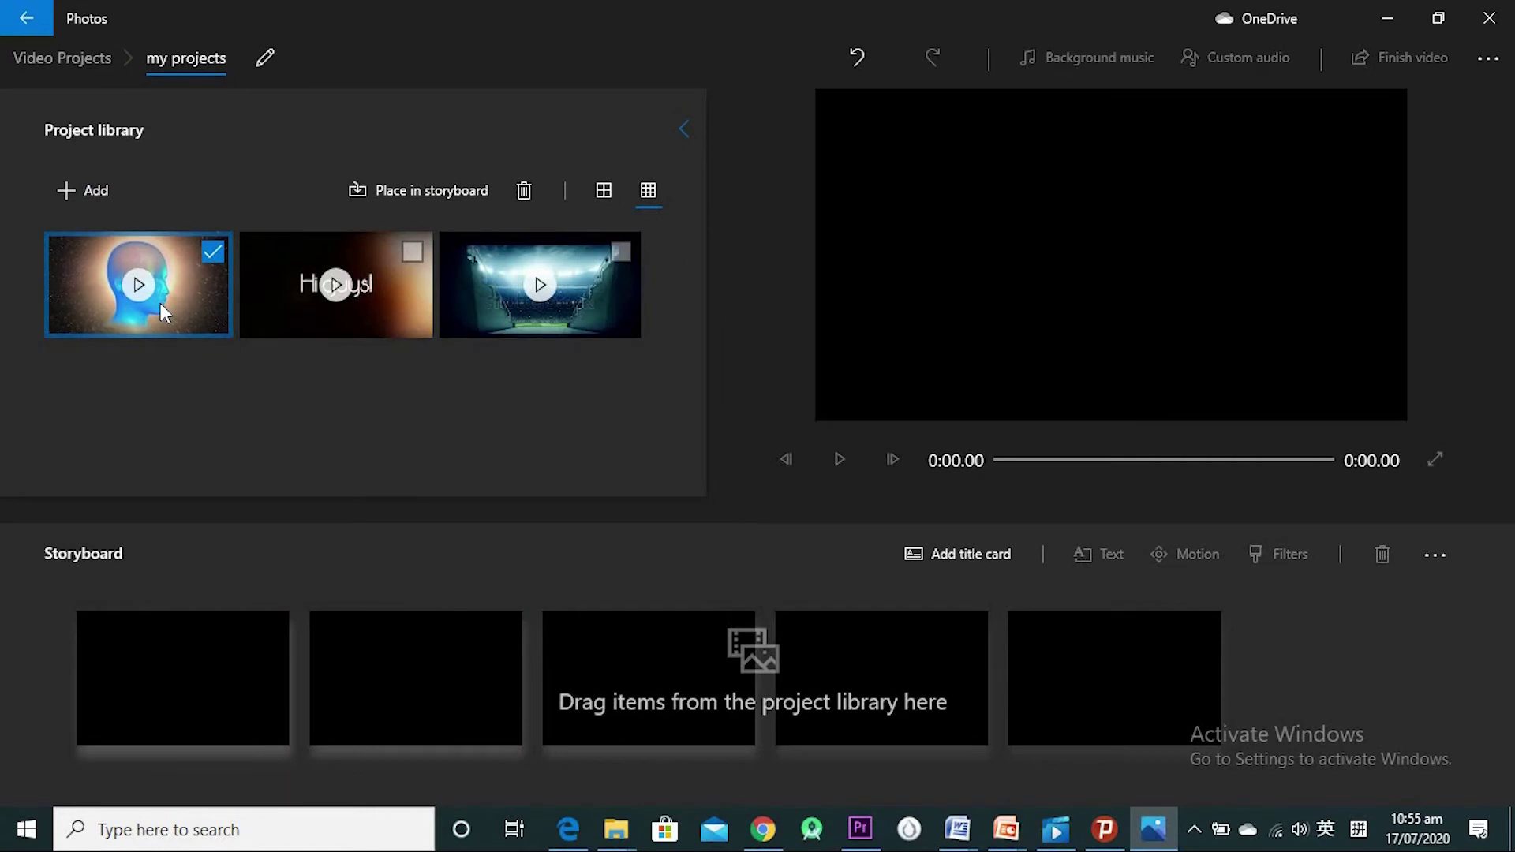
pyautogui.rightClick(160, 305)
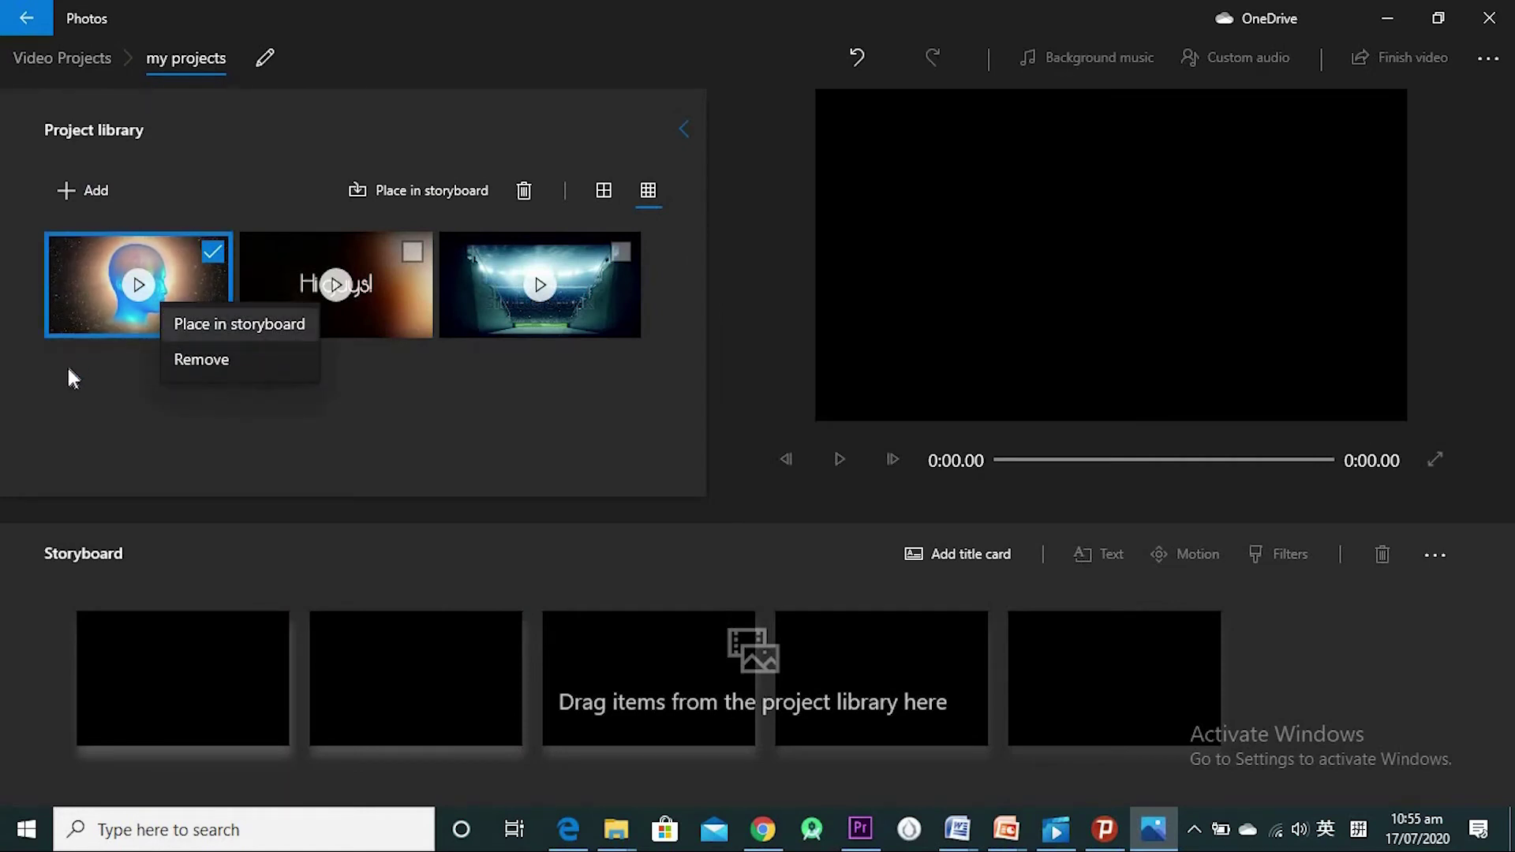
pyautogui.click(139, 444)
pyautogui.rightClick(175, 297)
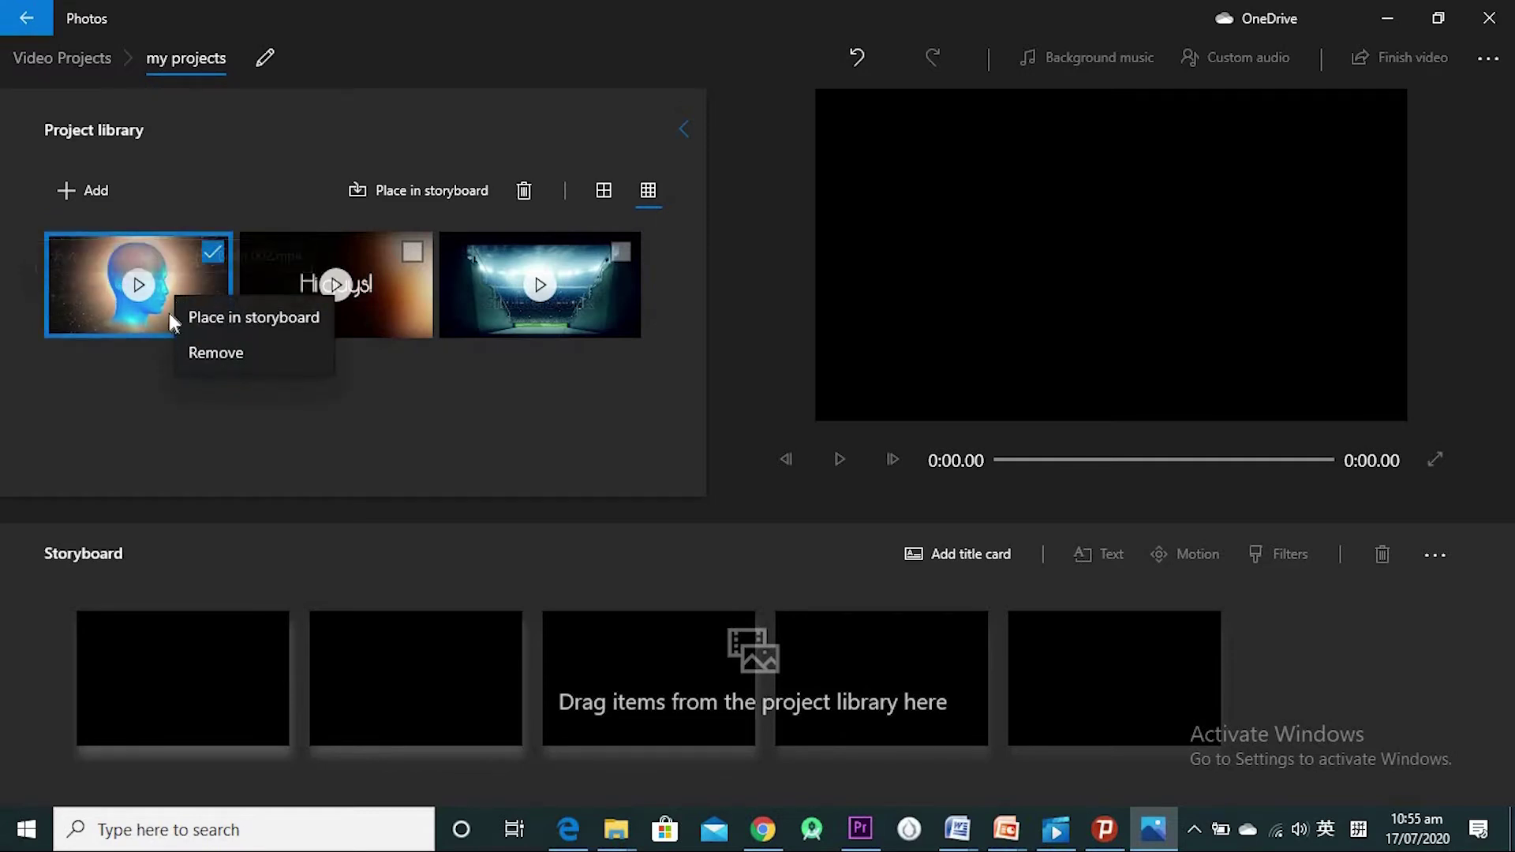
pyautogui.click(226, 317)
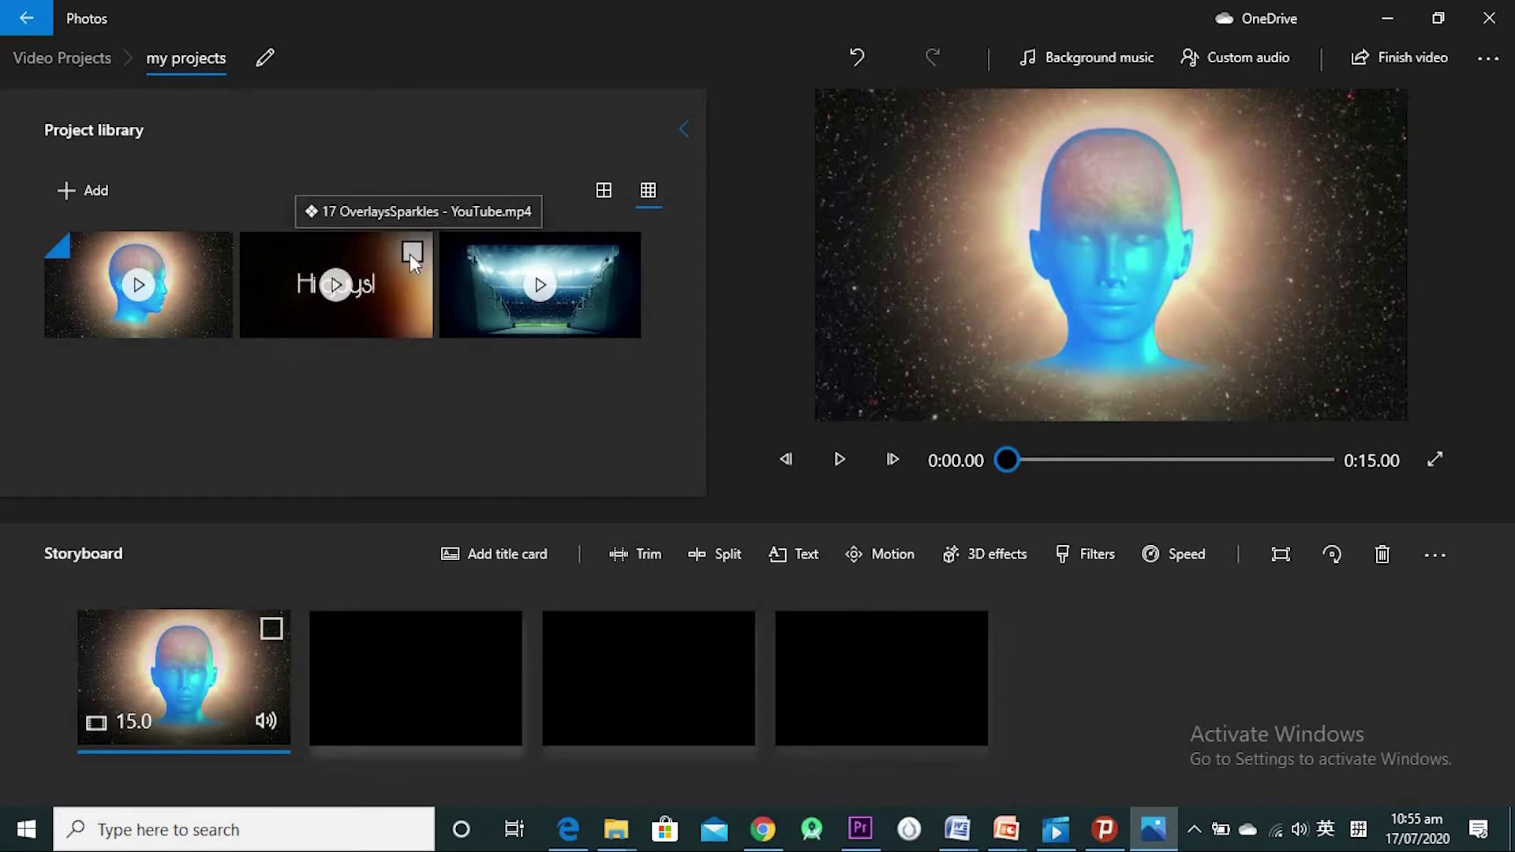
# - Place the OverlaysSparkles clip and the 4k stadium footage clip in the storyboard after the brain clip
pyautogui.click(404, 290)
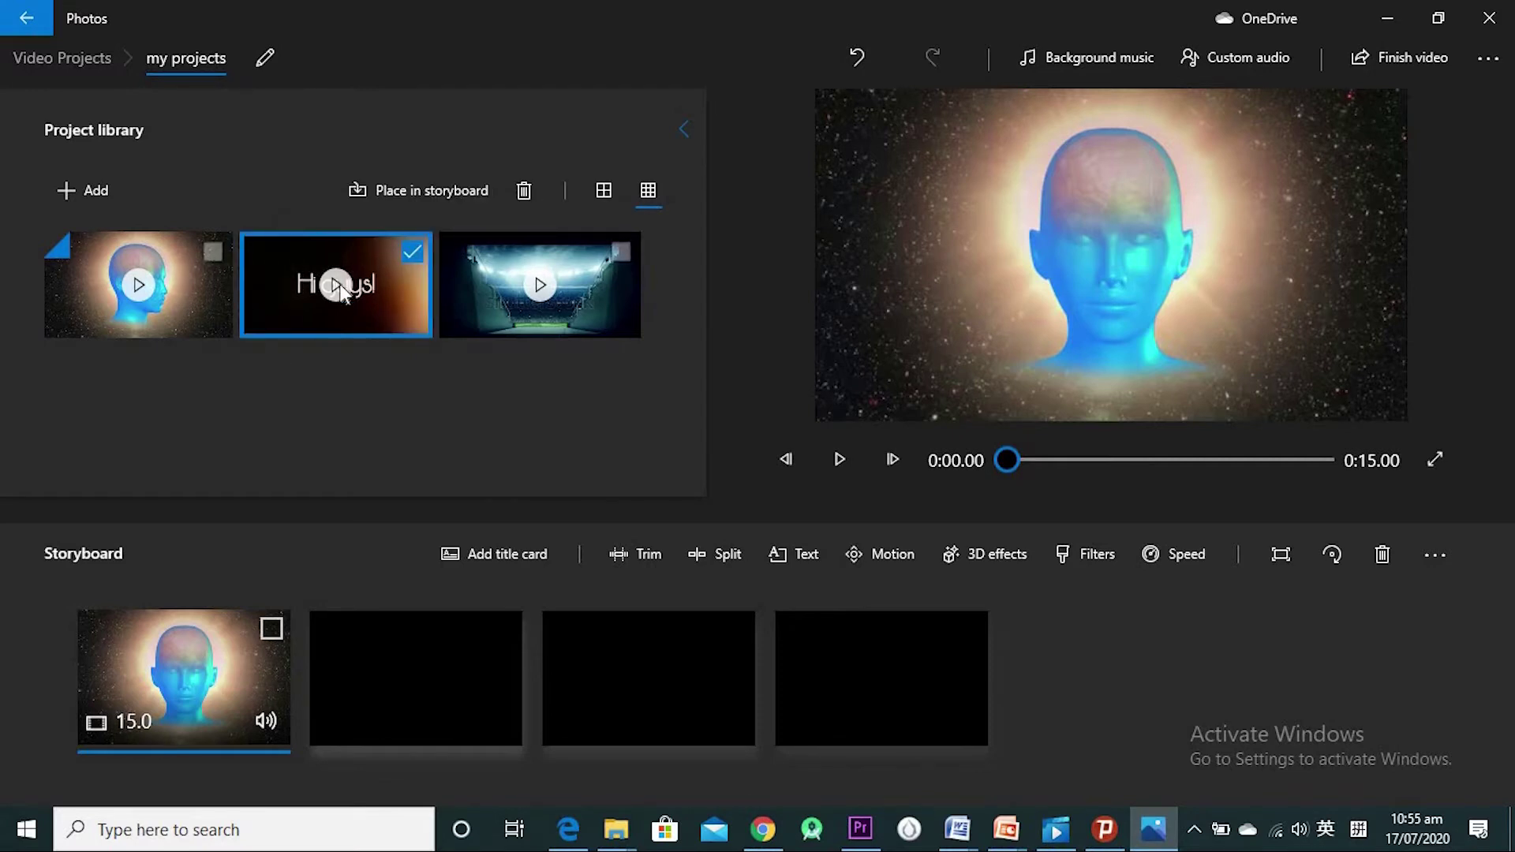
pyautogui.click(409, 191)
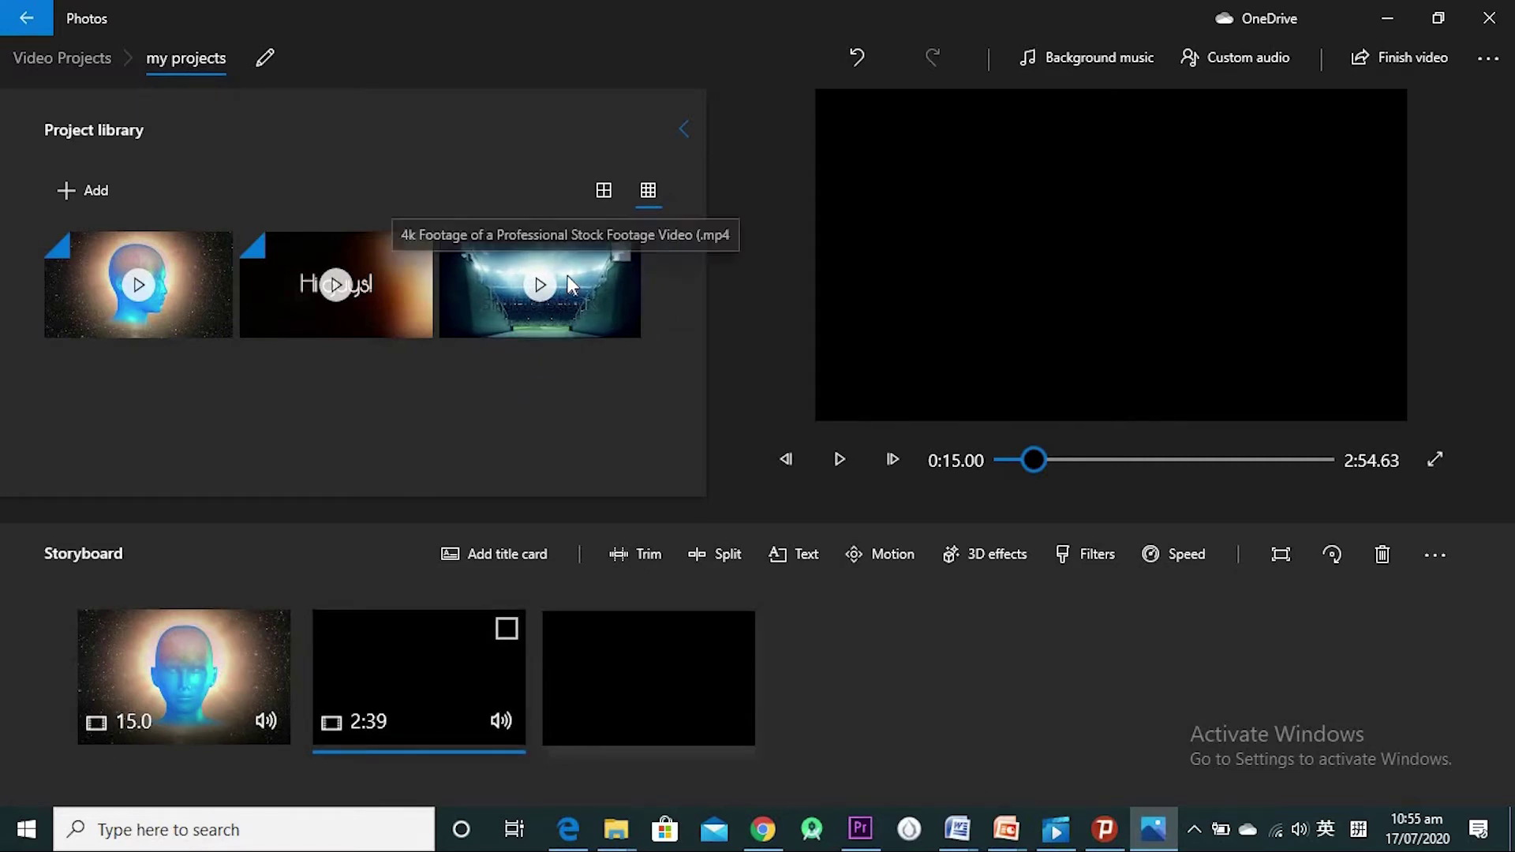
pyautogui.moveTo(571, 259); pyautogui.dragTo(693, 685)
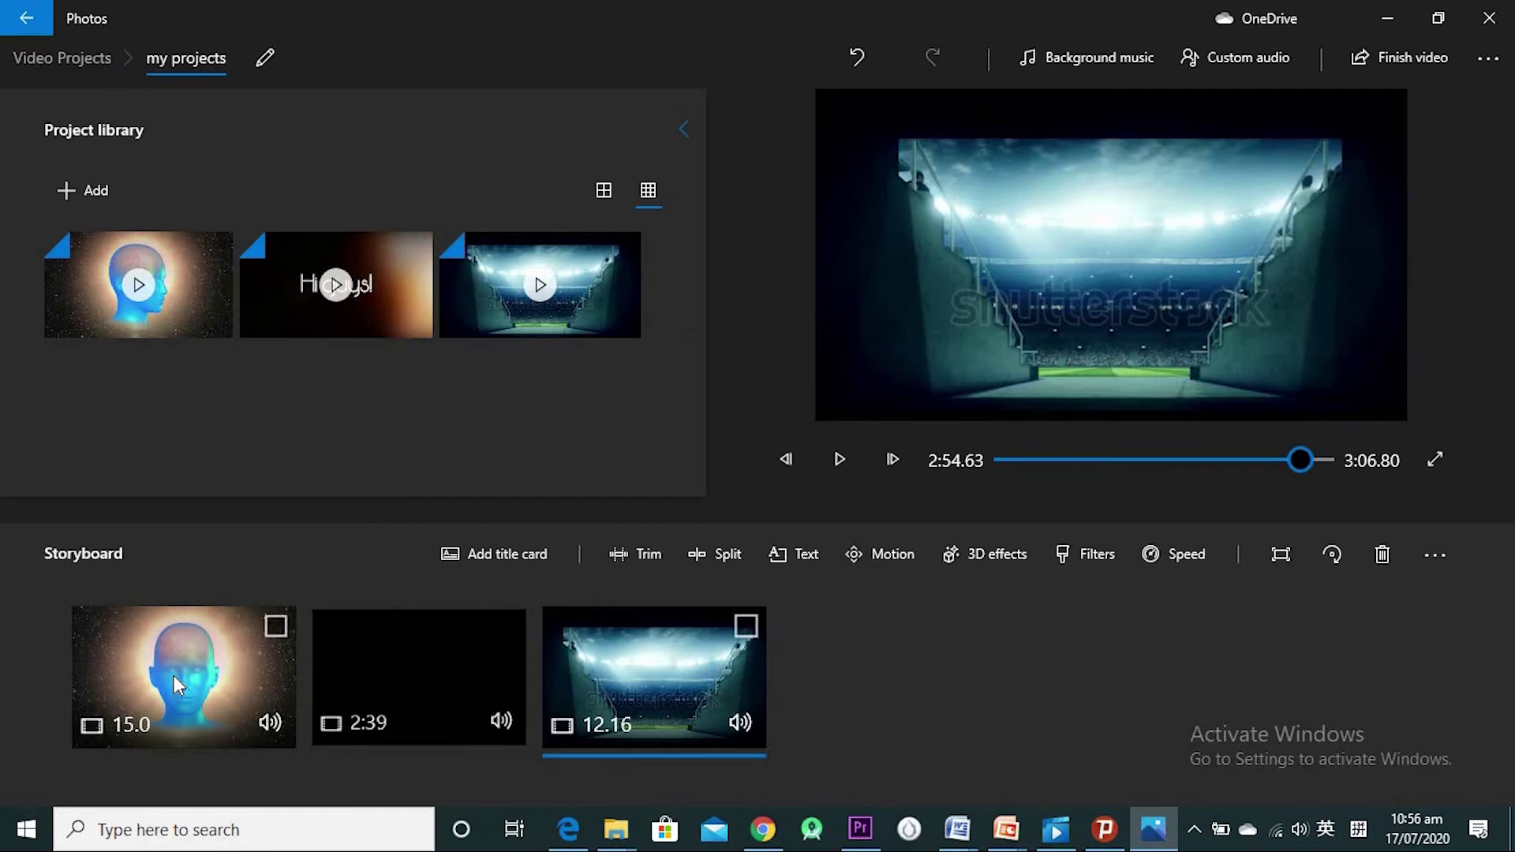
# - Move the brain clip to second place in the storyboard, after the OverlaysSparkles clip, and preview each storyboard clip
pyautogui.moveTo(173, 675); pyautogui.dragTo(450, 690)
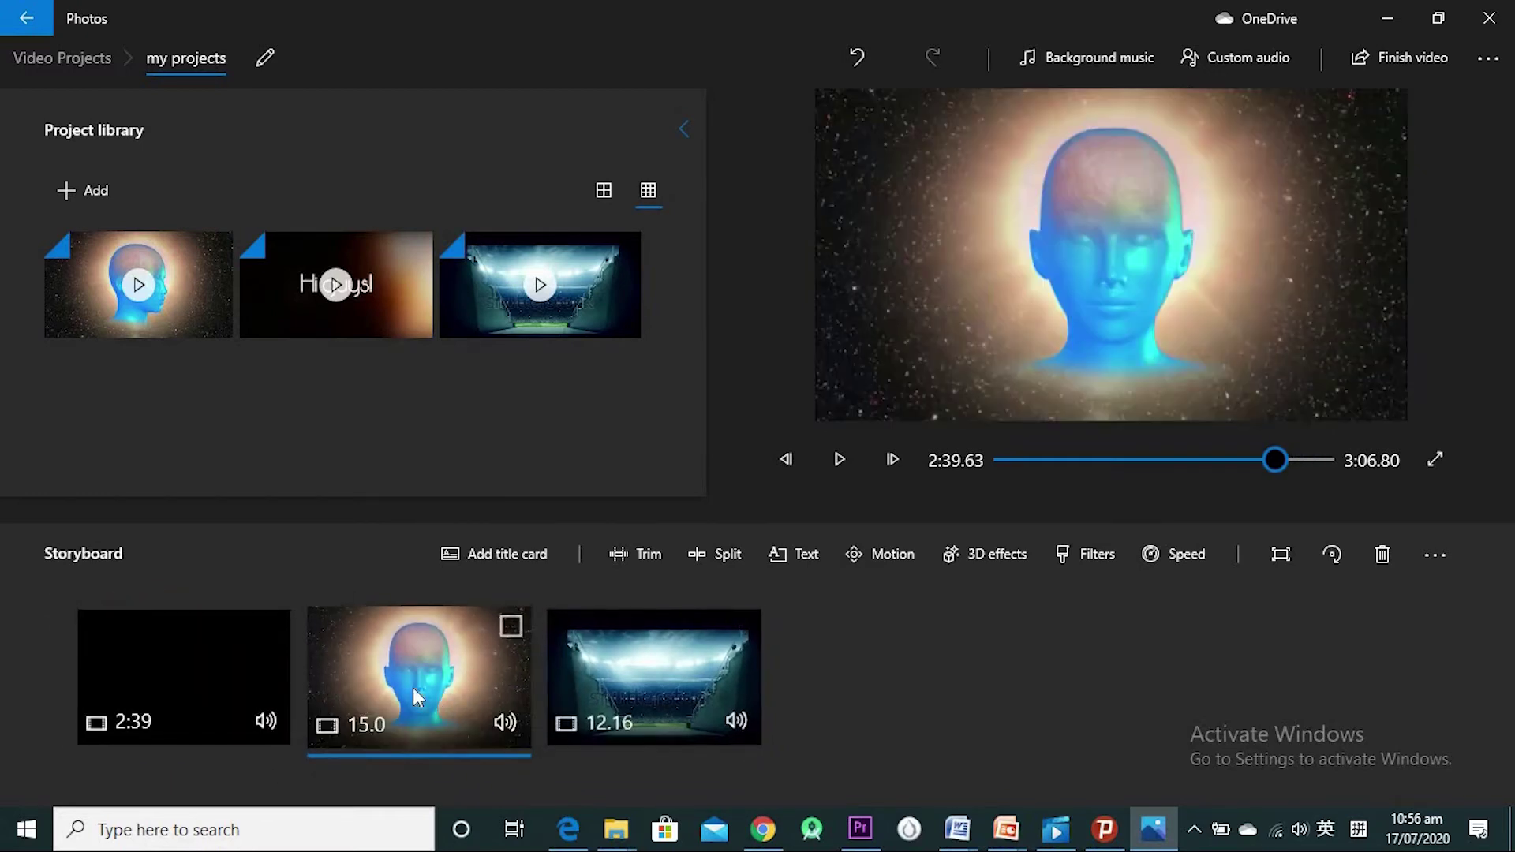
pyautogui.click(153, 665)
pyautogui.click(628, 674)
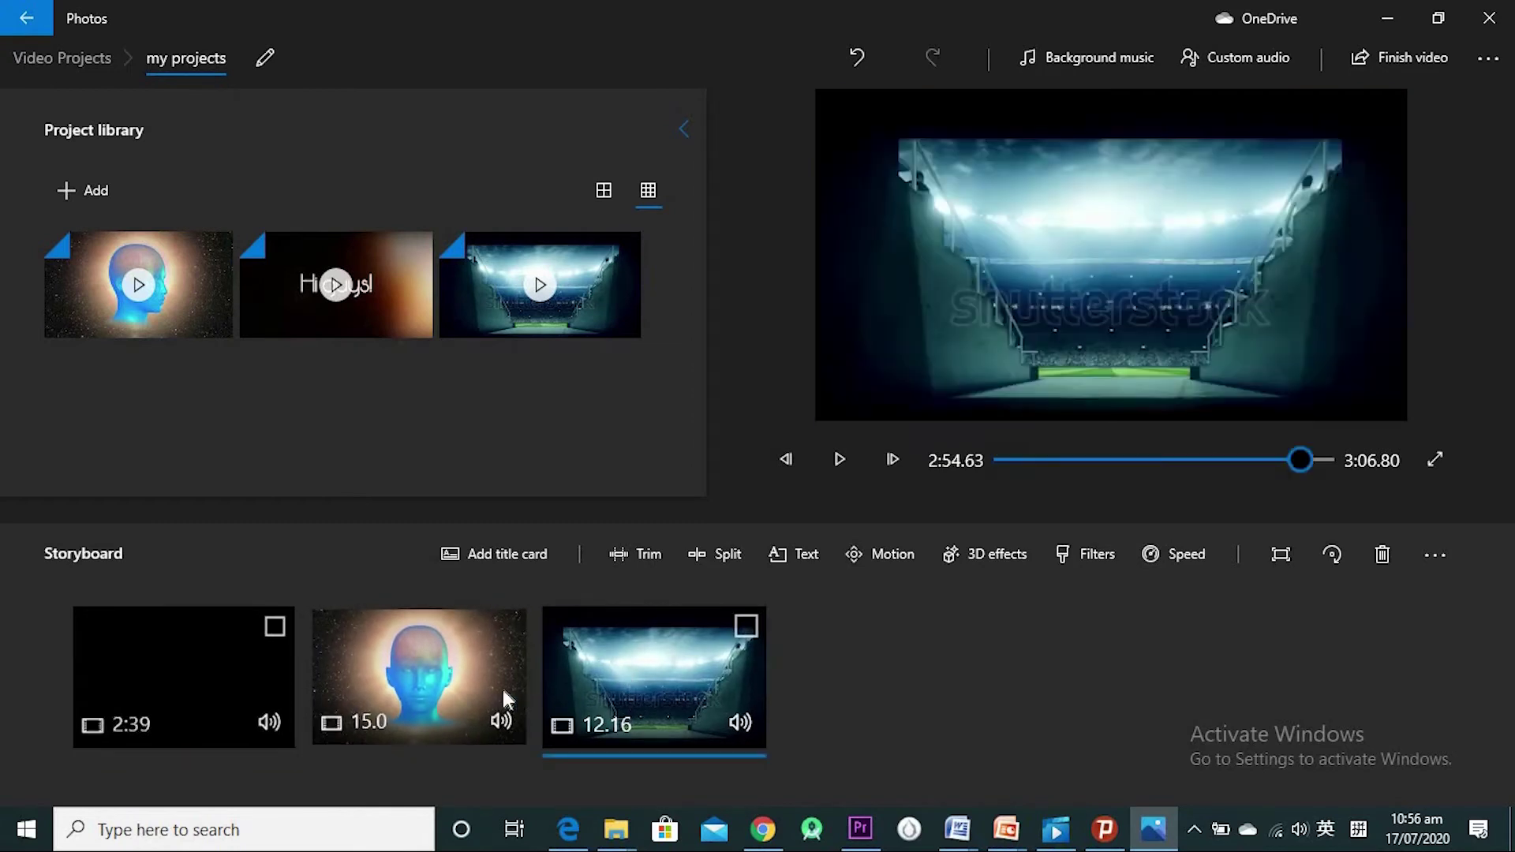
pyautogui.click(396, 688)
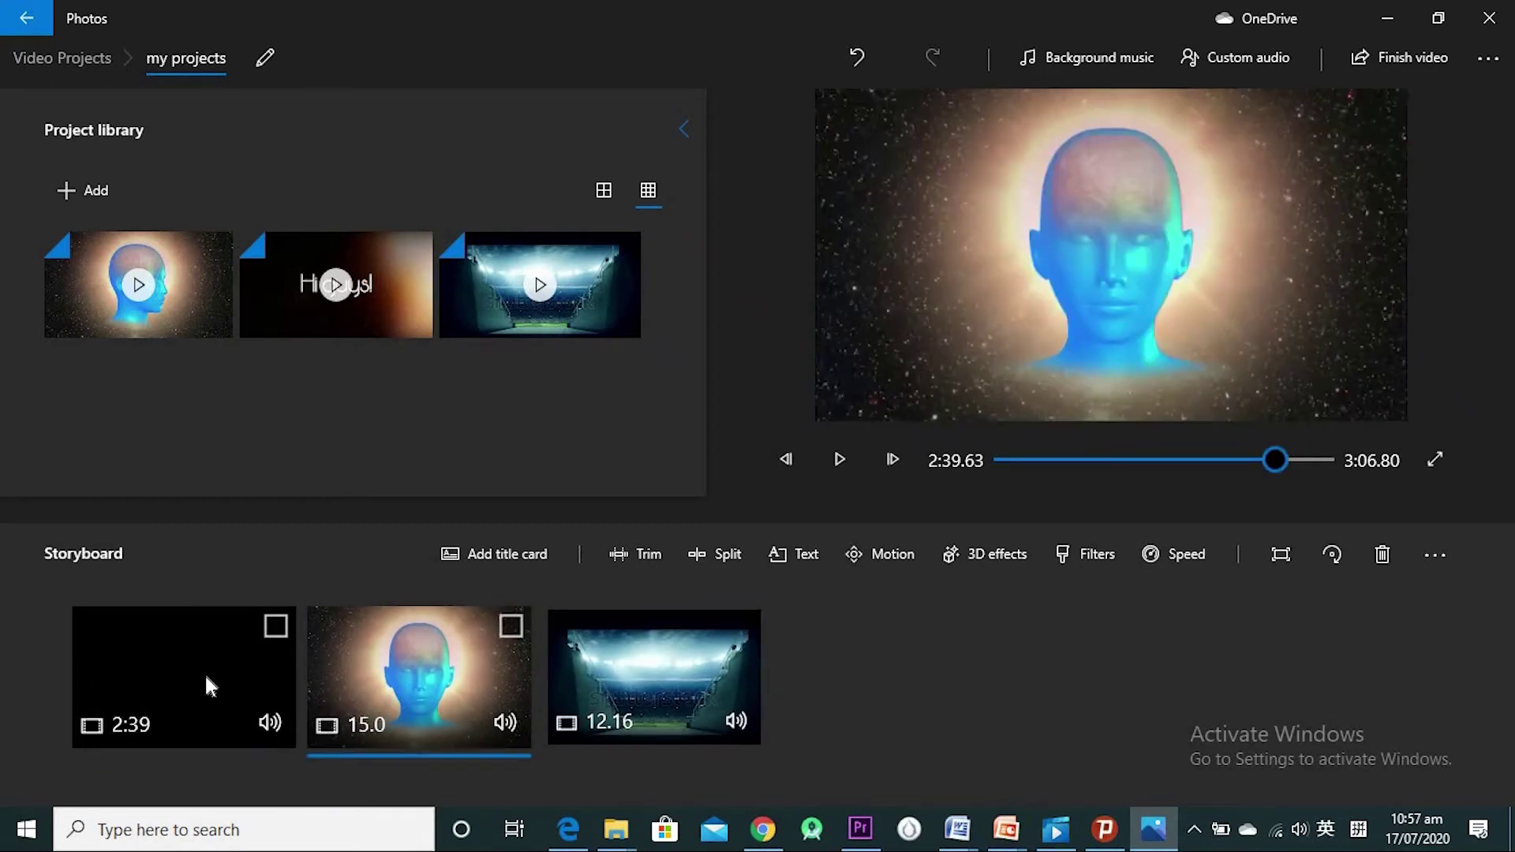
pyautogui.click(205, 673)
pyautogui.click(484, 641)
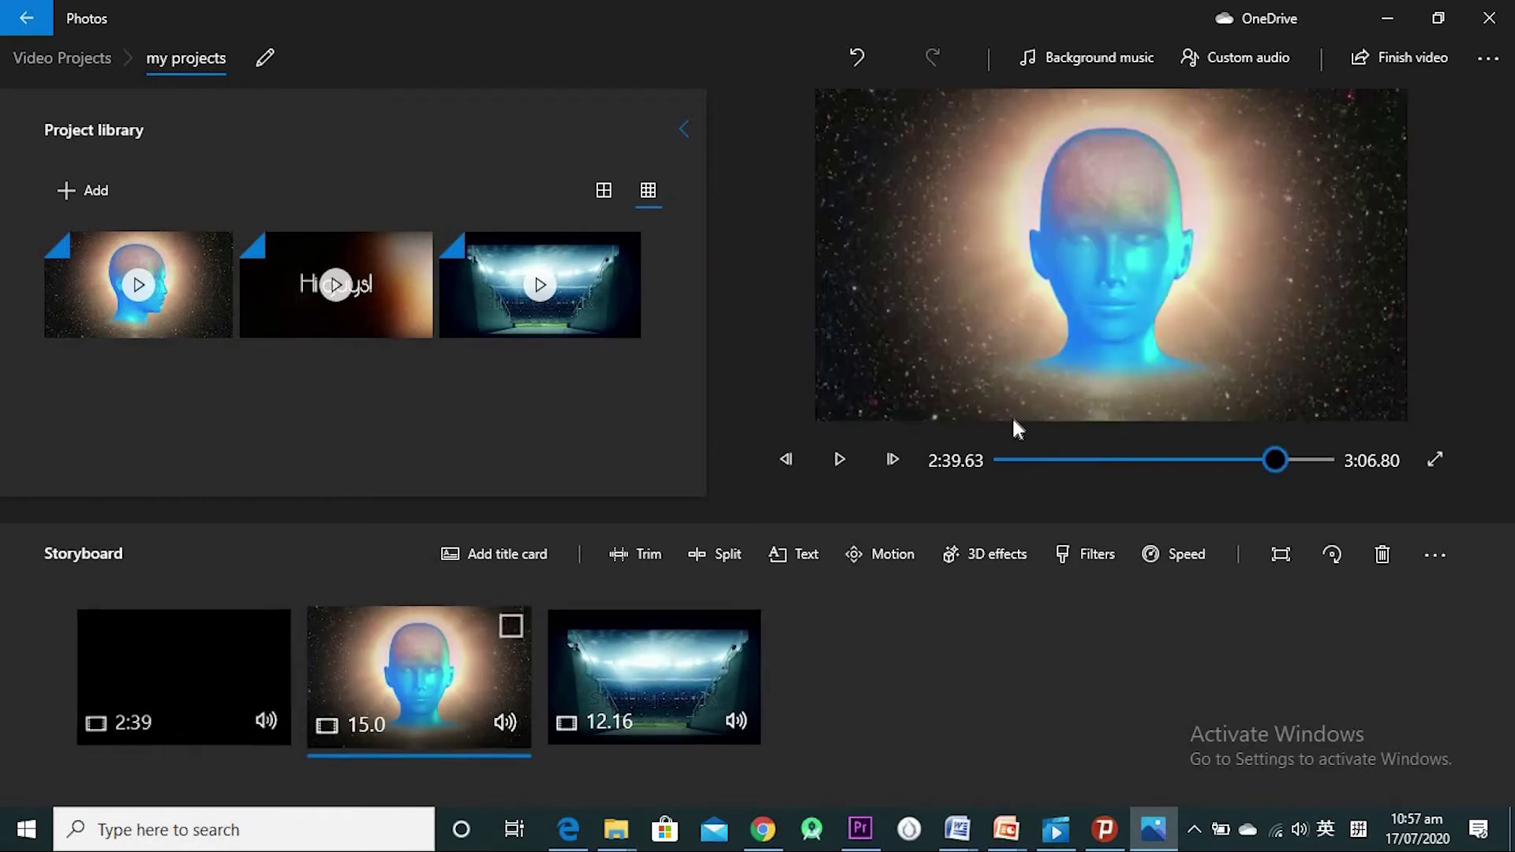
pyautogui.click(649, 702)
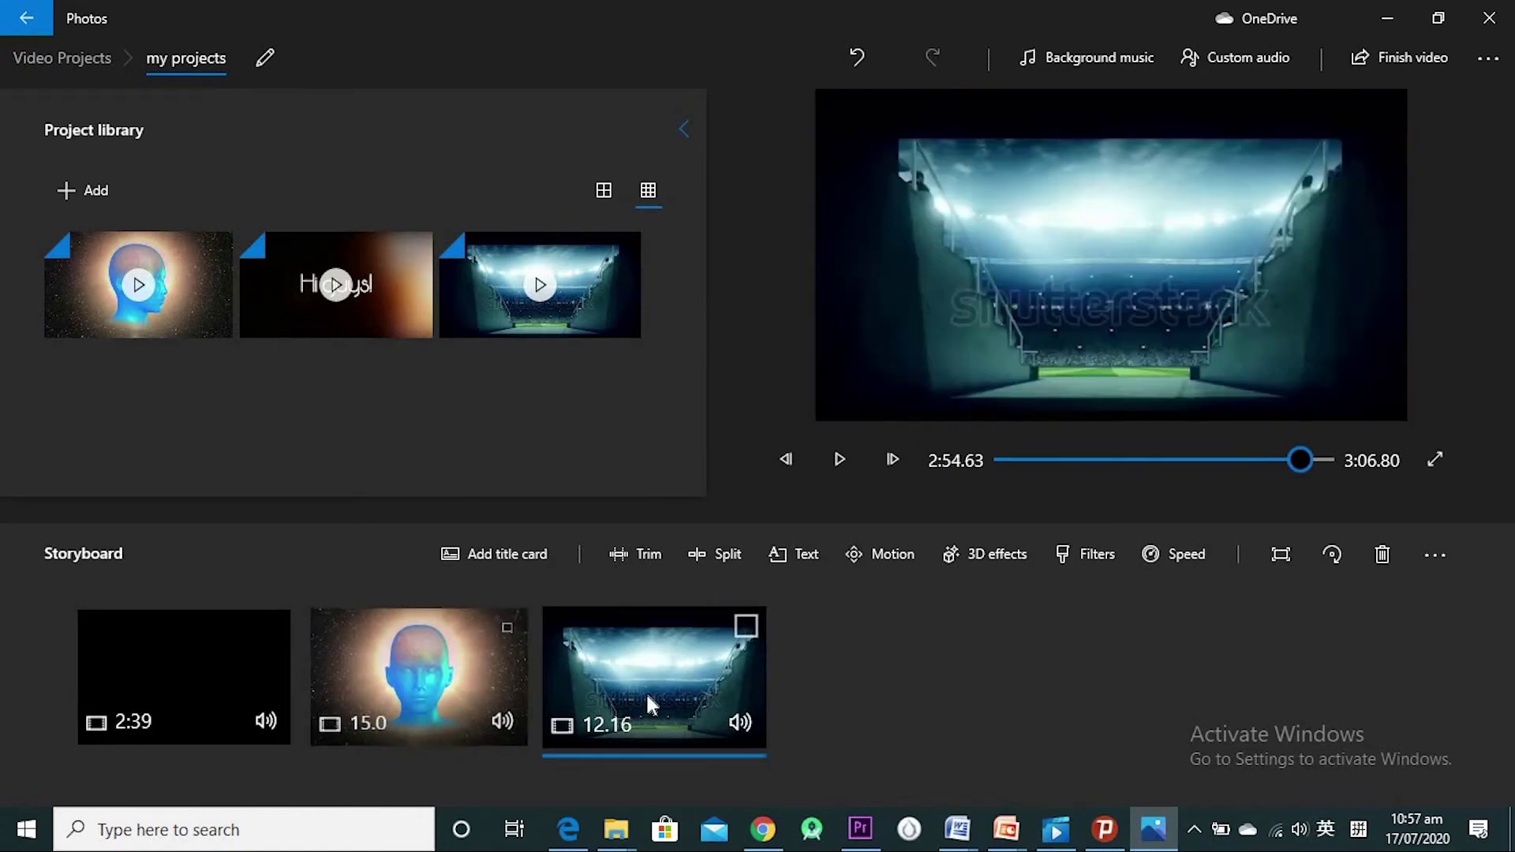
pyautogui.click(415, 661)
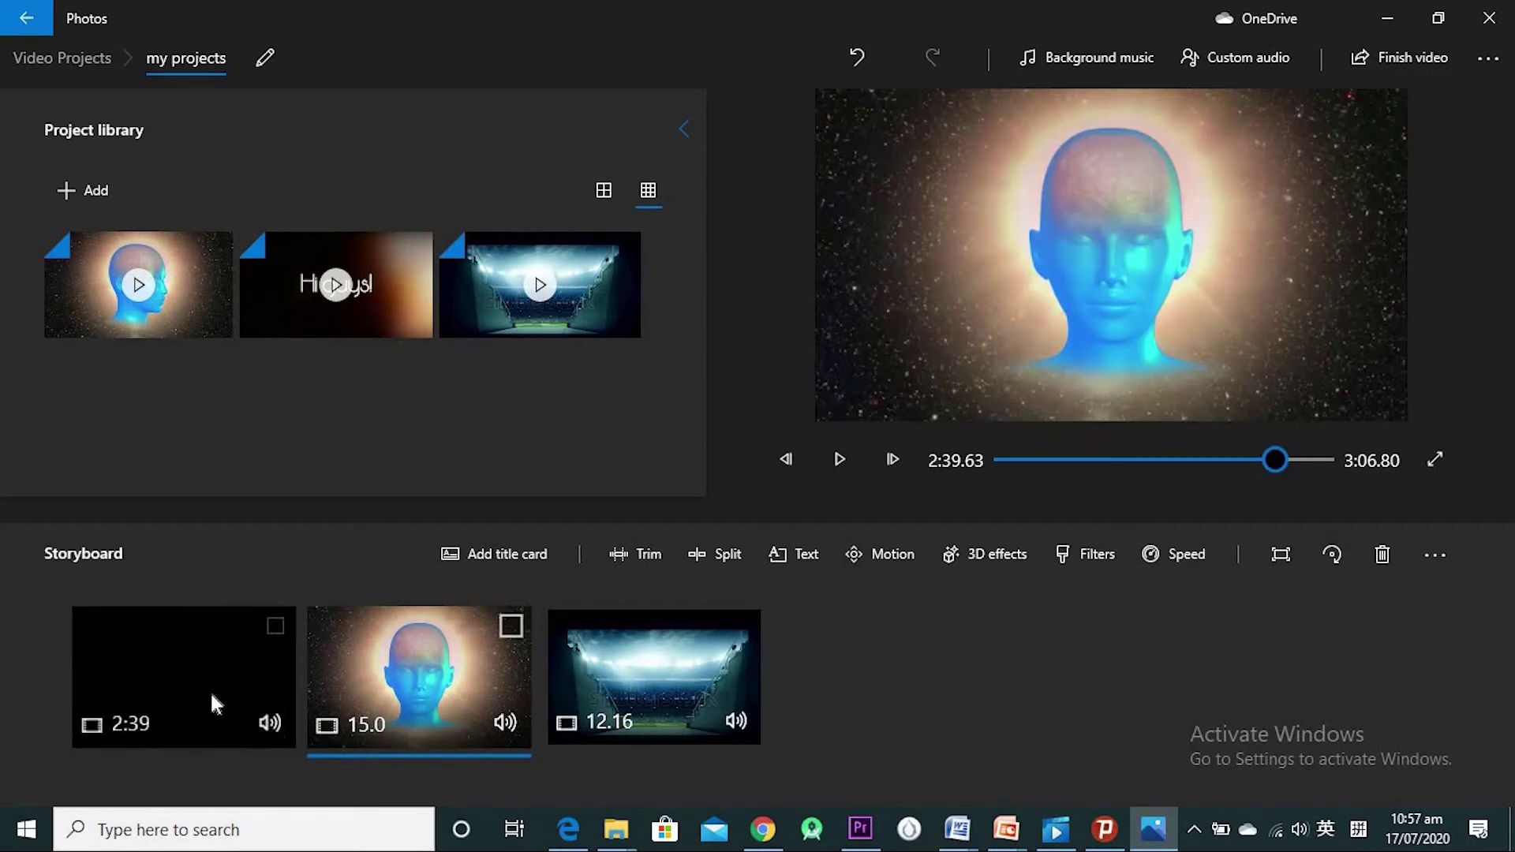
pyautogui.click(197, 669)
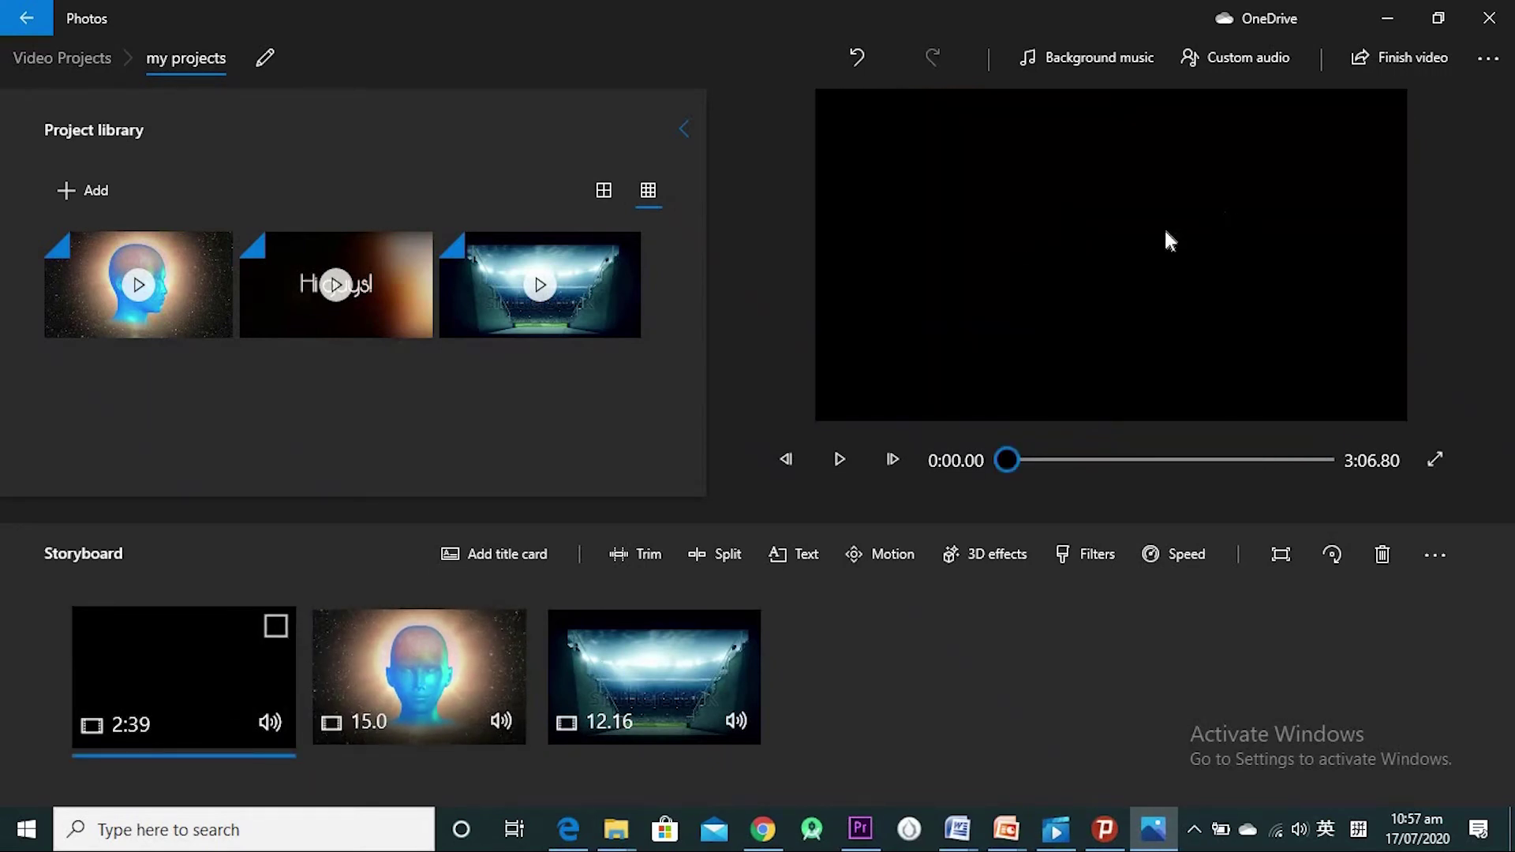
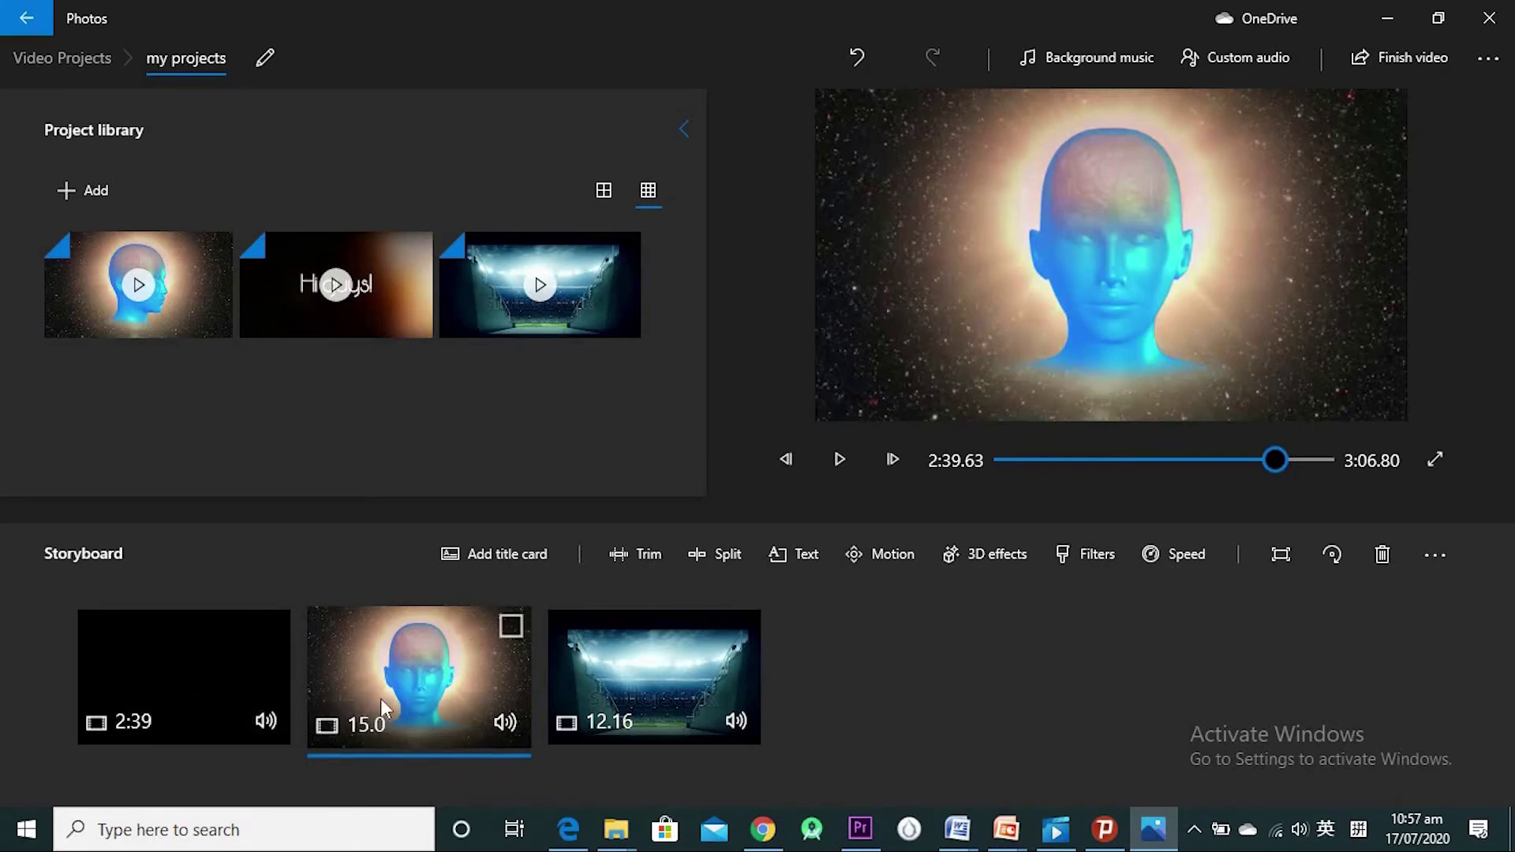
# - Add a title card to the storyboard and move it to the very beginning, before the OverlaysSparkles clip
pyautogui.click(492, 555)
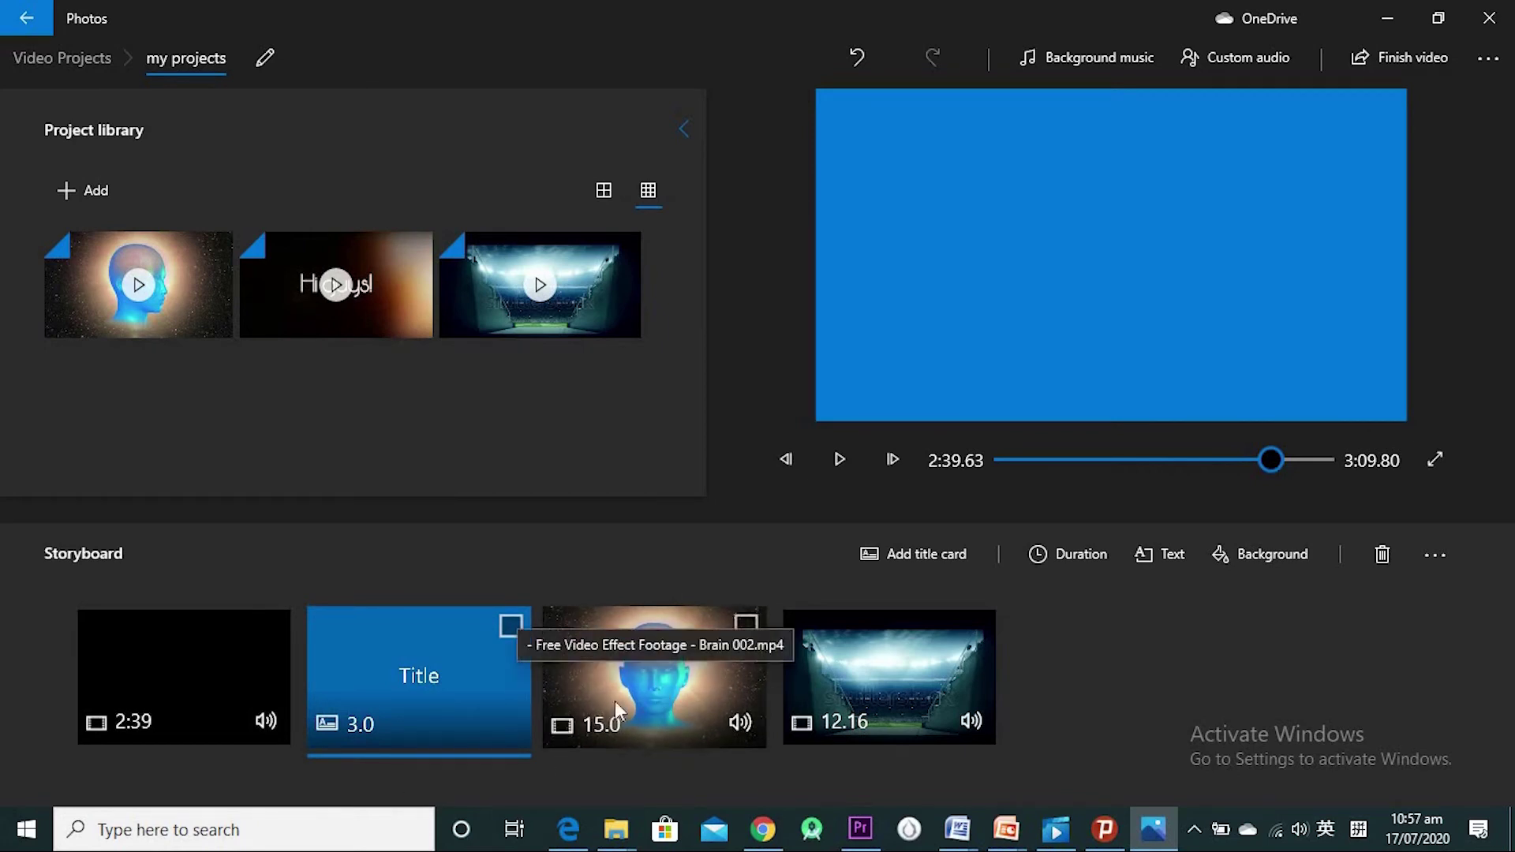
pyautogui.click(510, 628)
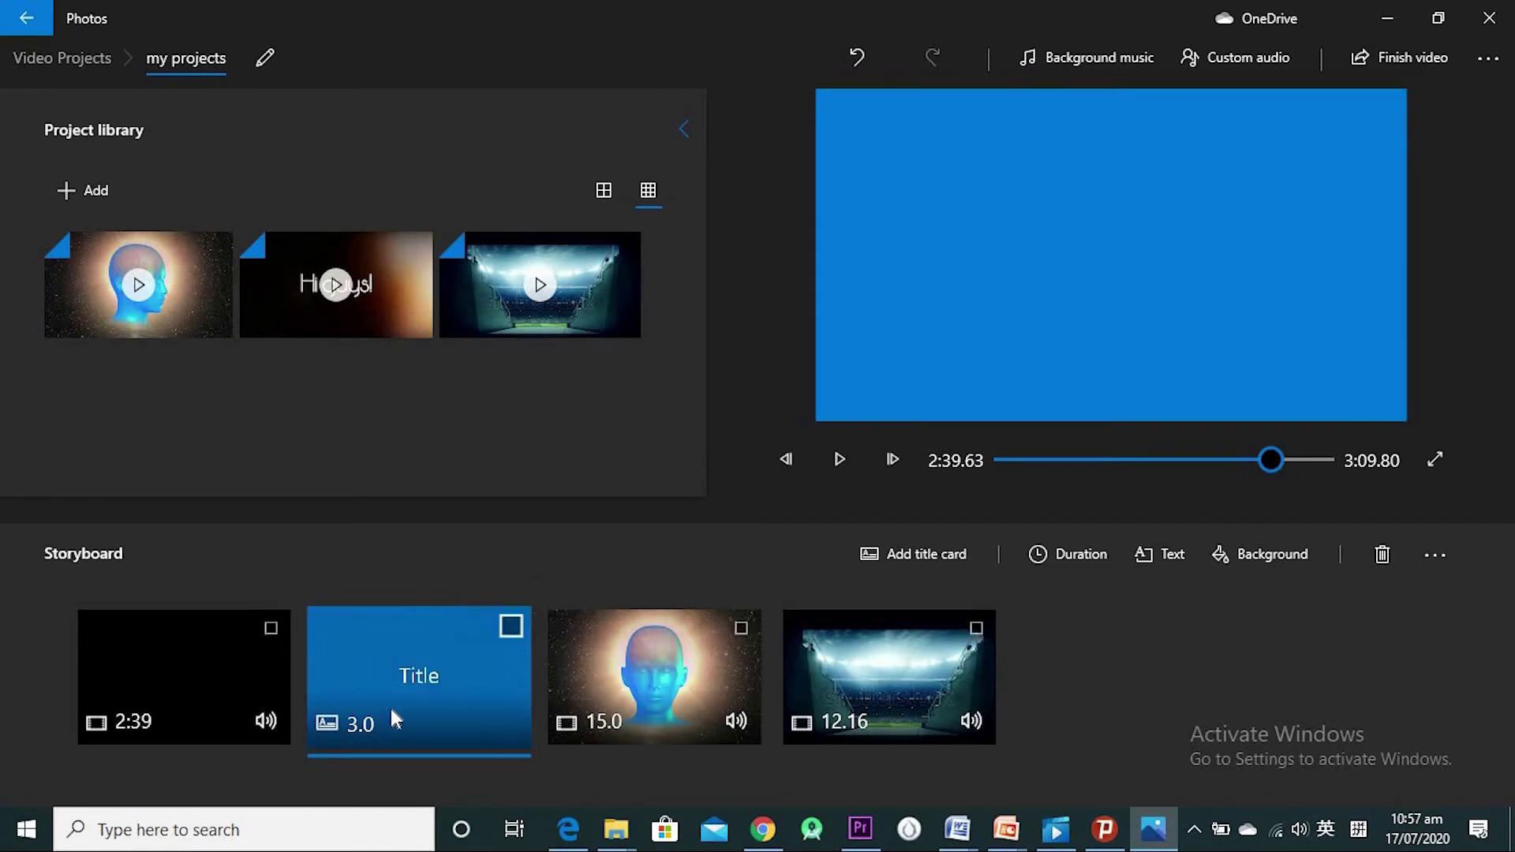
pyautogui.moveTo(443, 653); pyautogui.dragTo(246, 694)
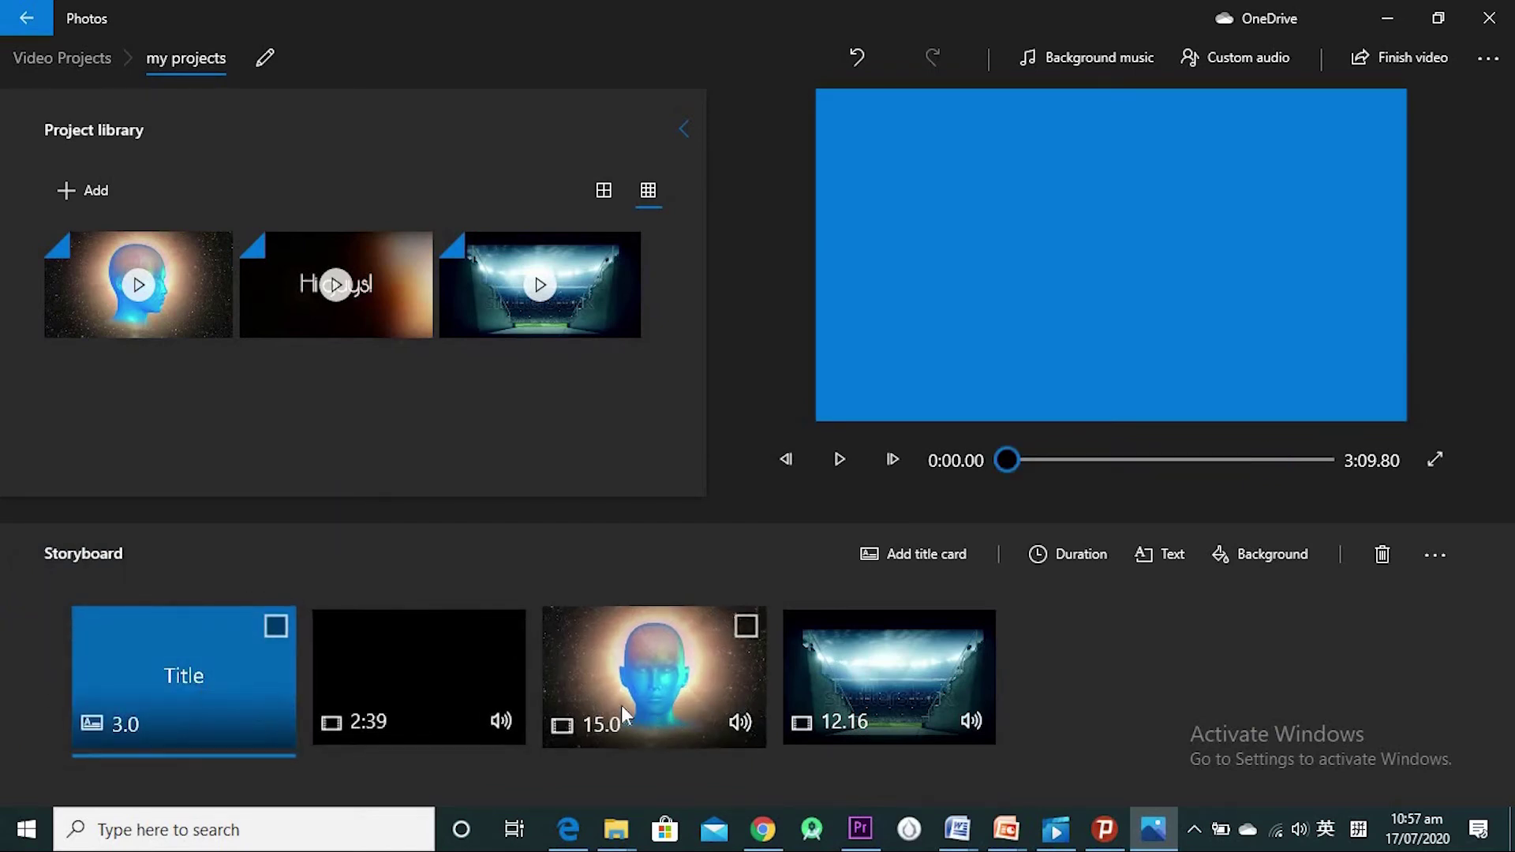
# - Remove the black OverlaysSparkles clip from the storyboard and select the brain clip
pyautogui.click(275, 626)
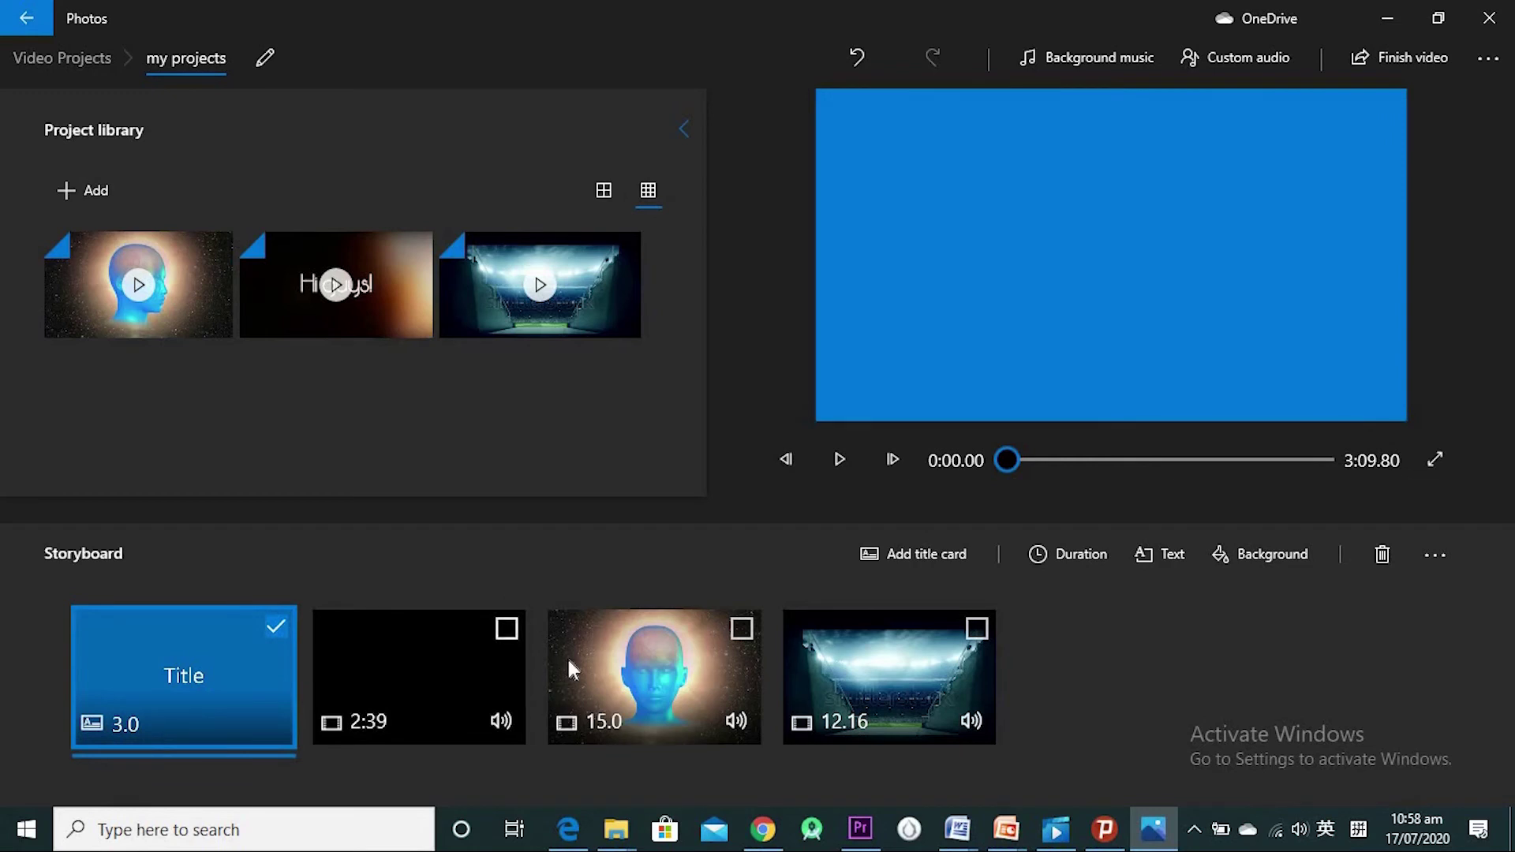
pyautogui.click(276, 625)
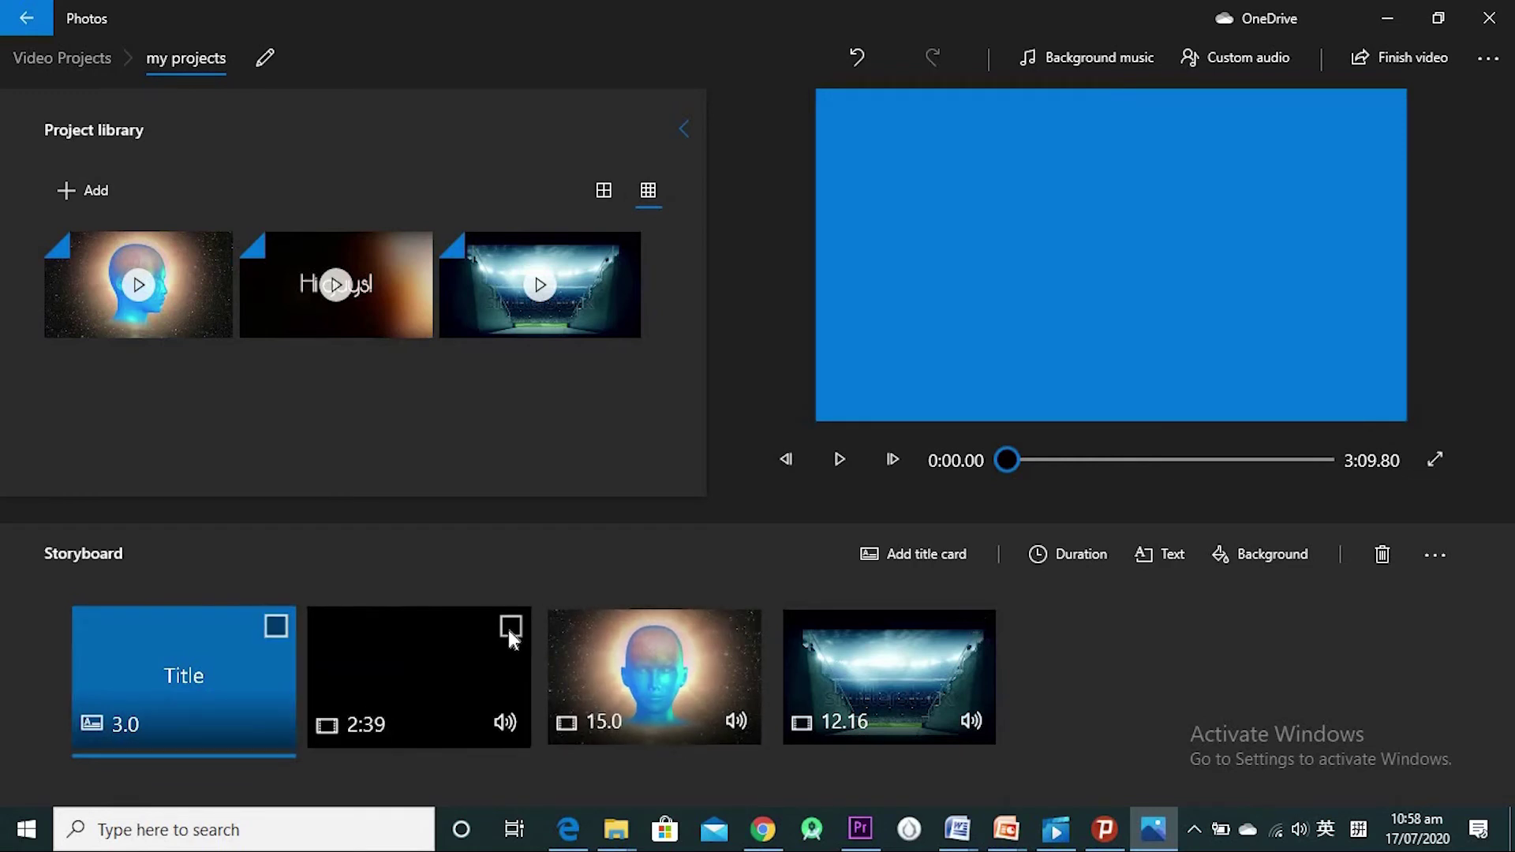
pyautogui.click(510, 627)
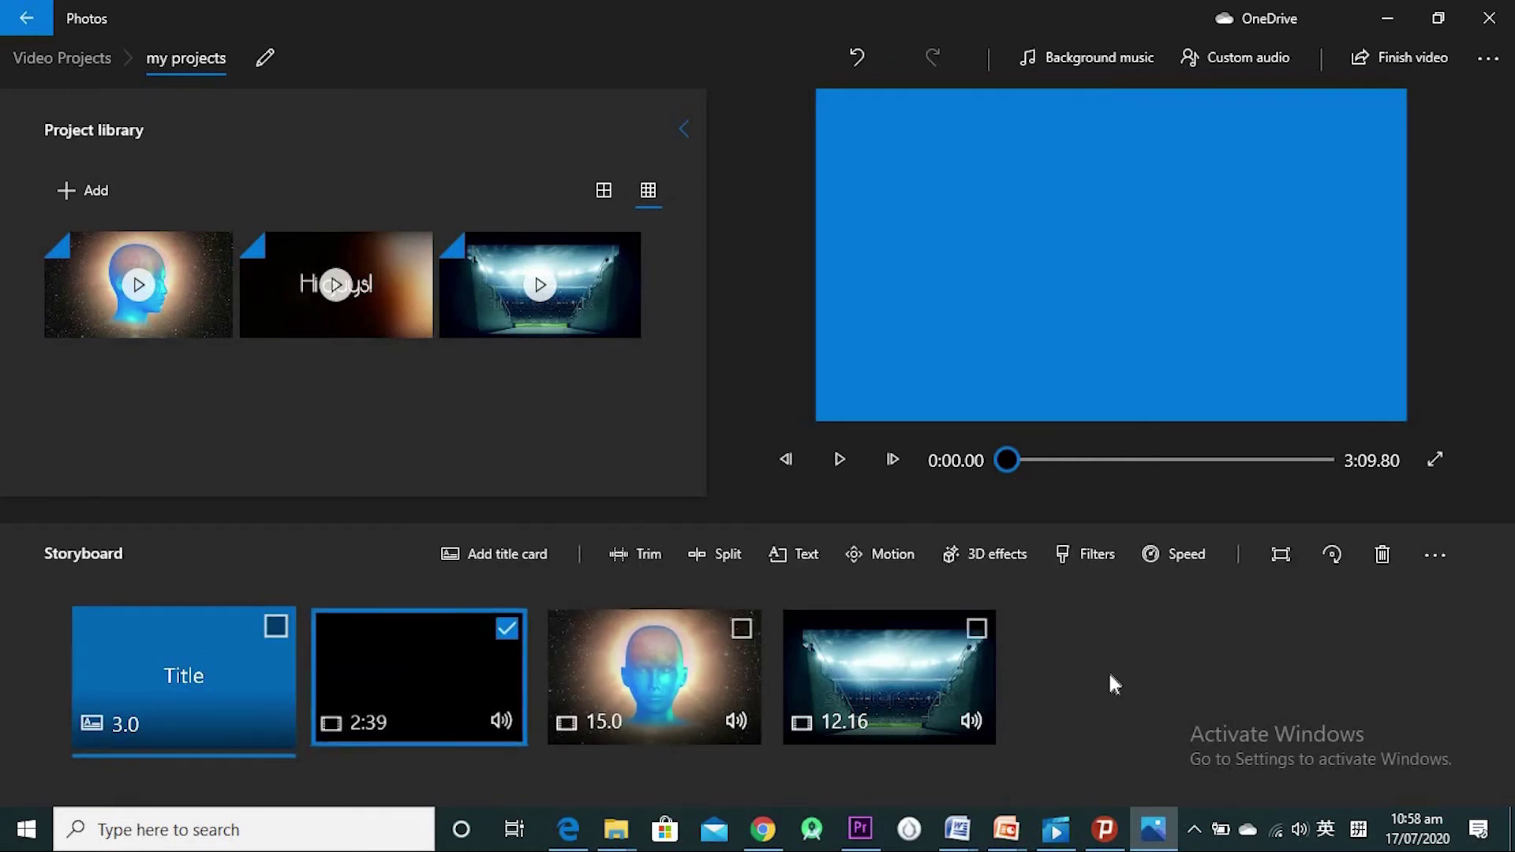
pyautogui.click(1376, 561)
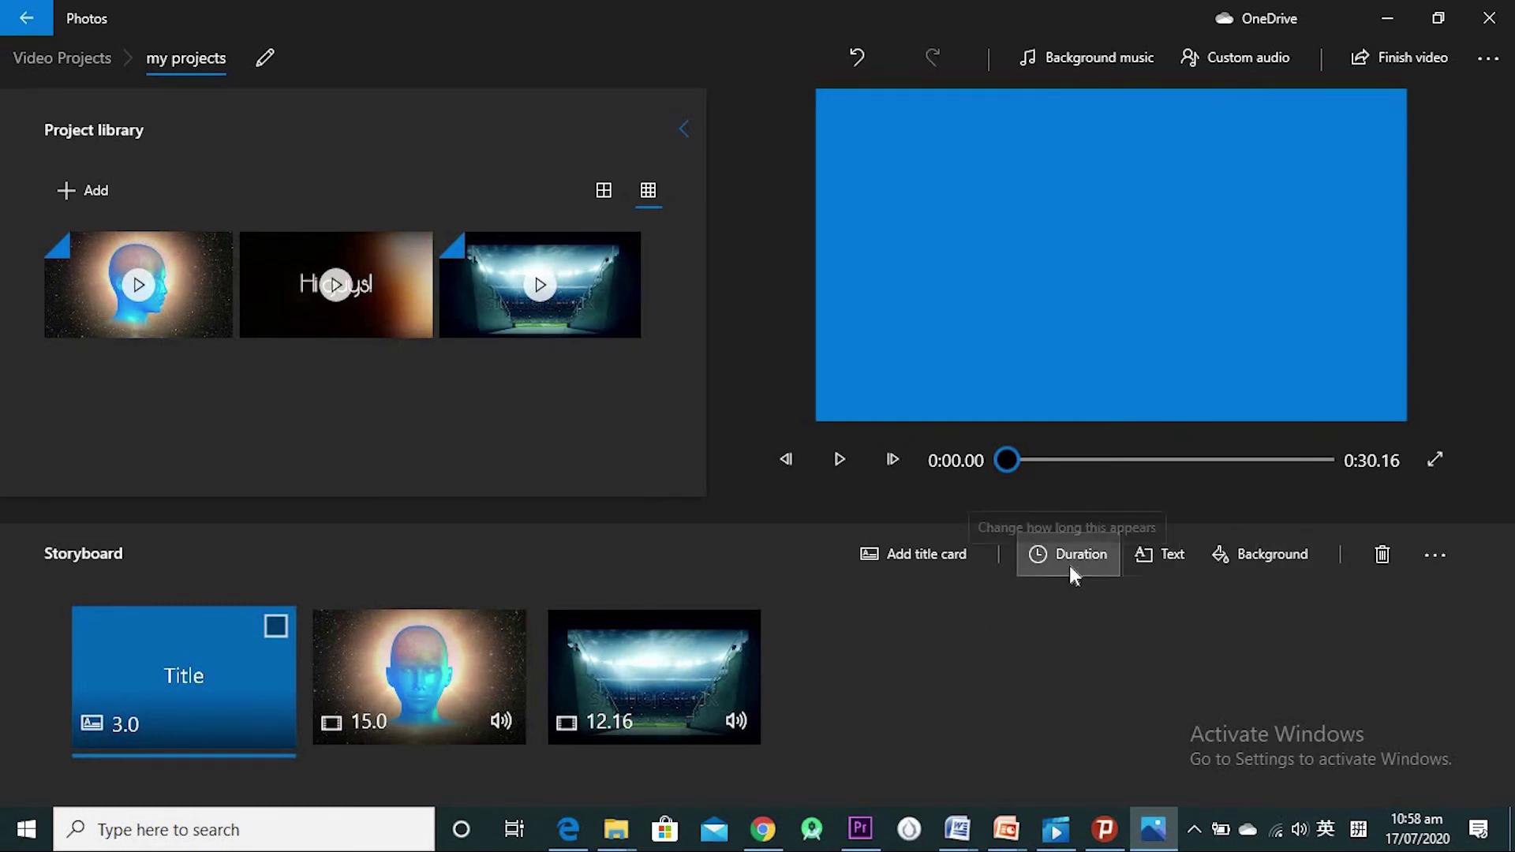
pyautogui.click(427, 696)
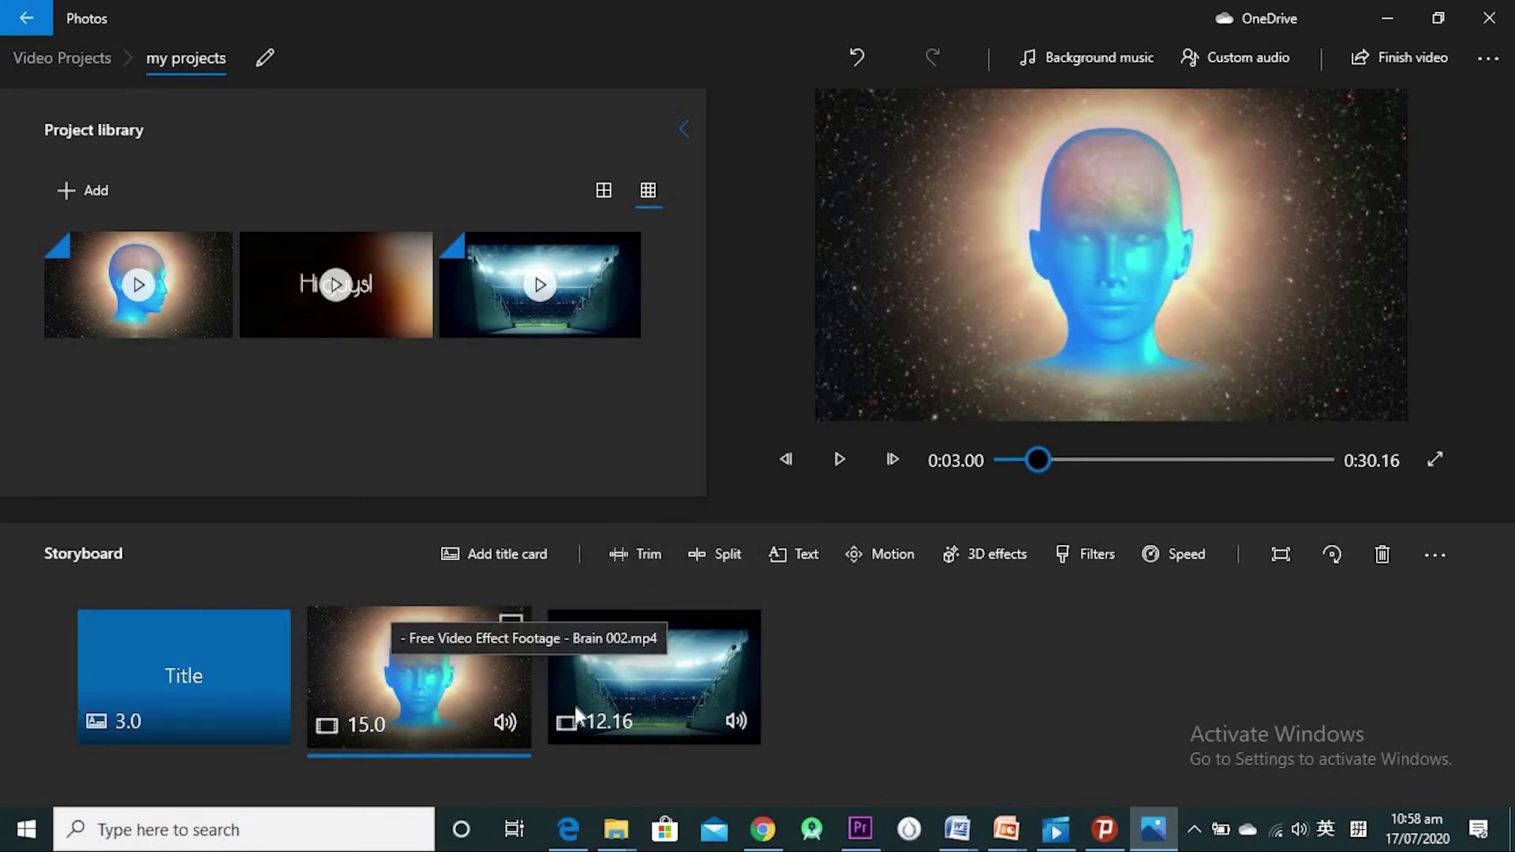
# - Set the duration of the title card at the start of the storyboard to 5 seconds
pyautogui.click(251, 722)
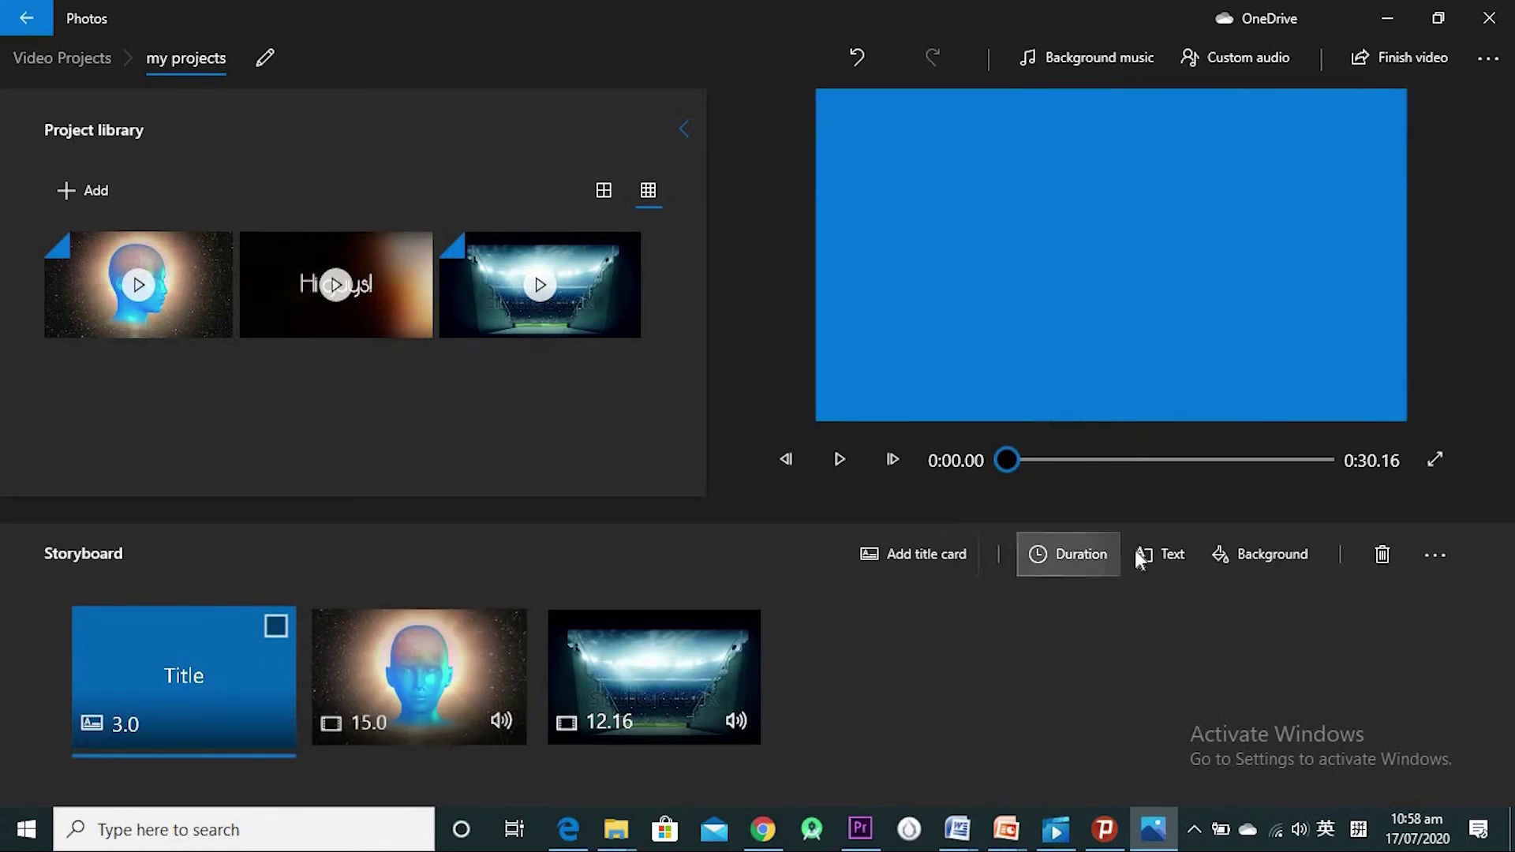
pyautogui.click(1079, 556)
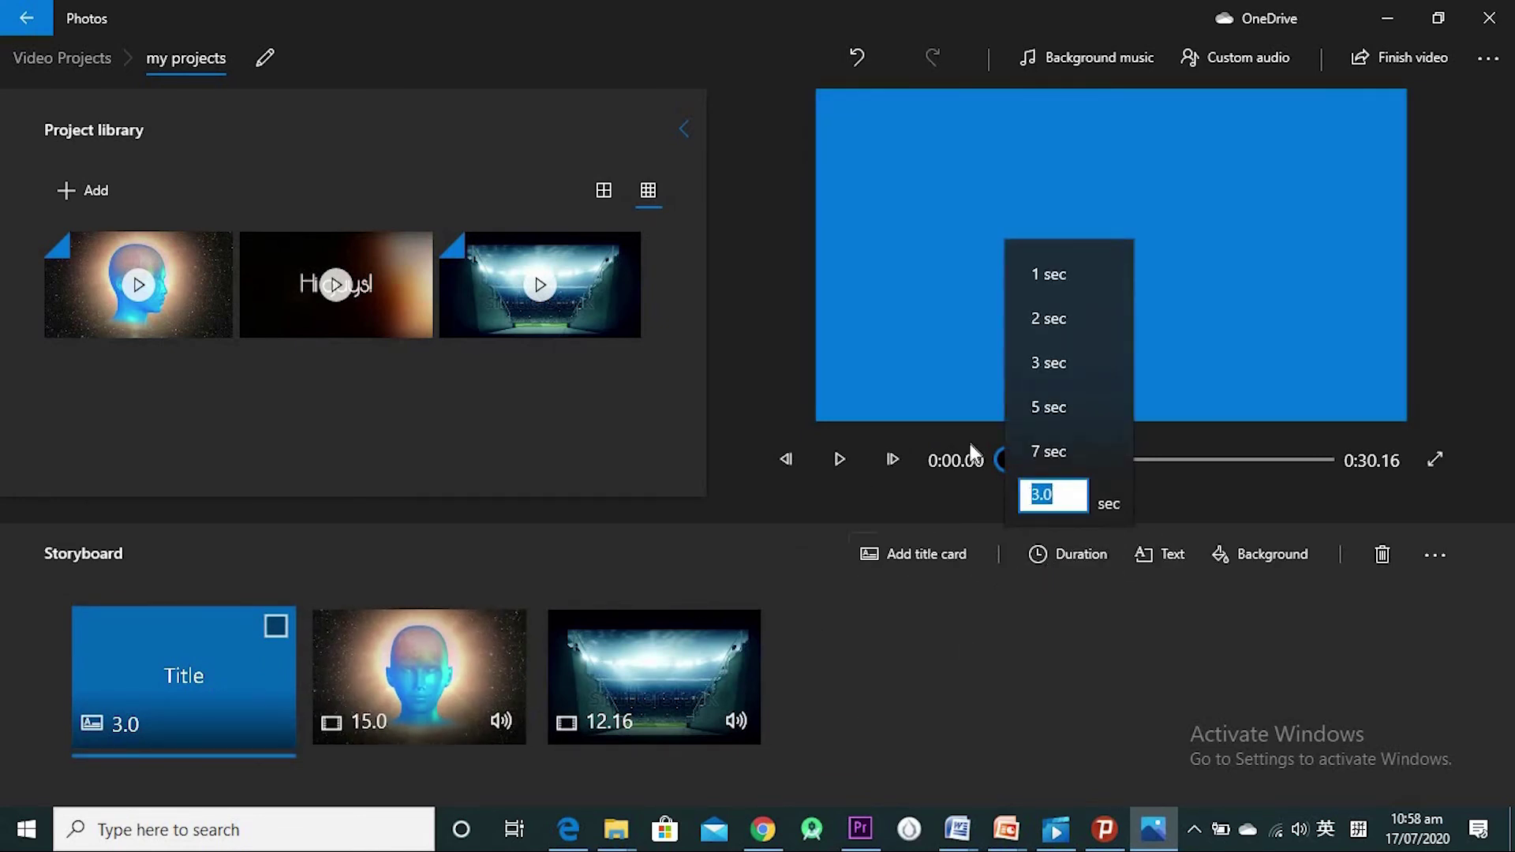
pyautogui.click(1052, 411)
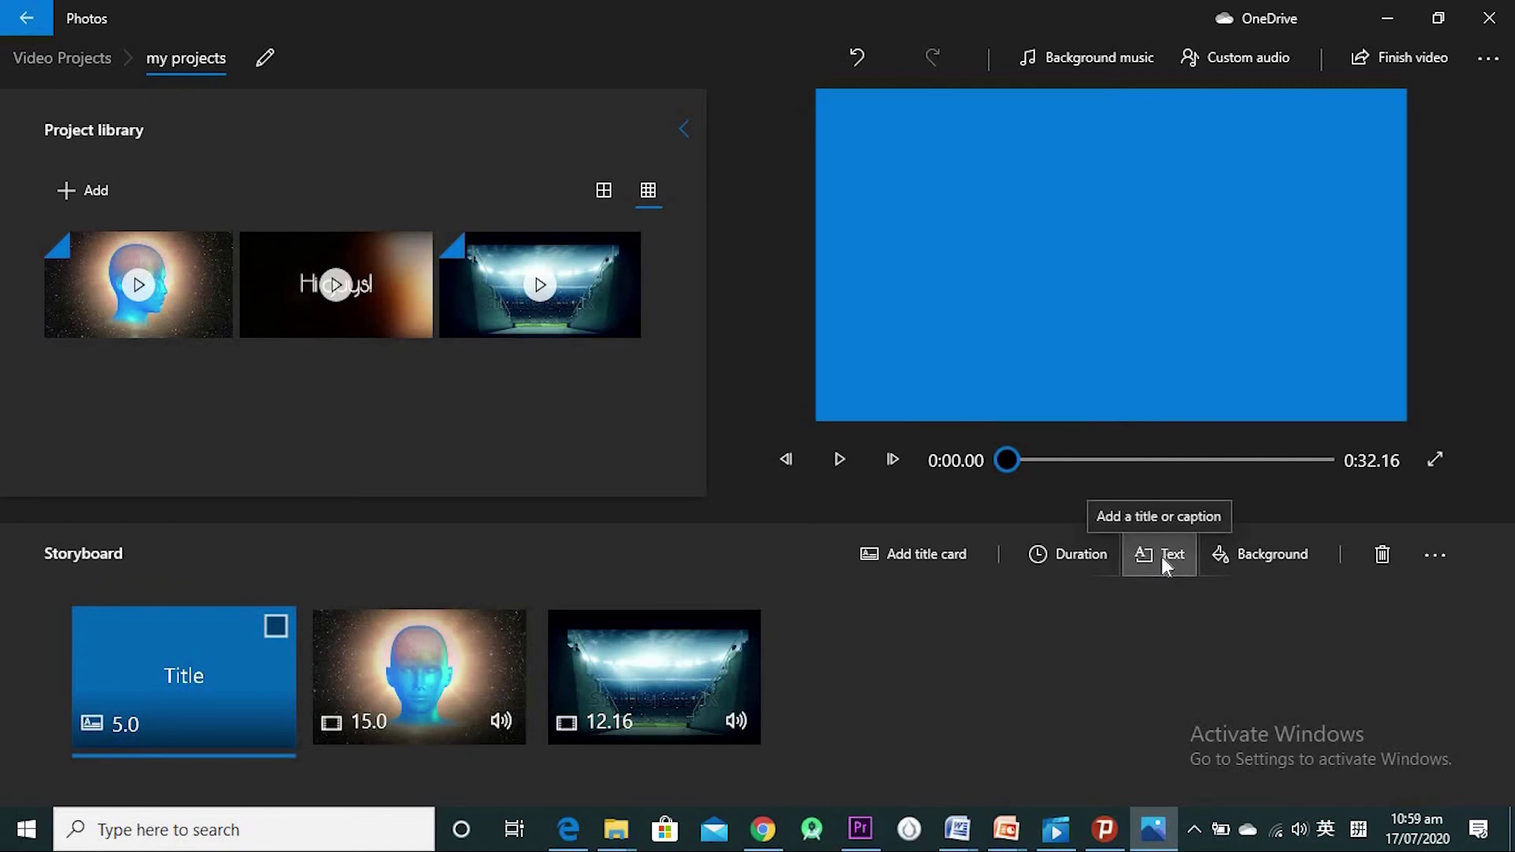
# - Replace the title card's placeholder text with "My project"
pyautogui.click(1130, 575)
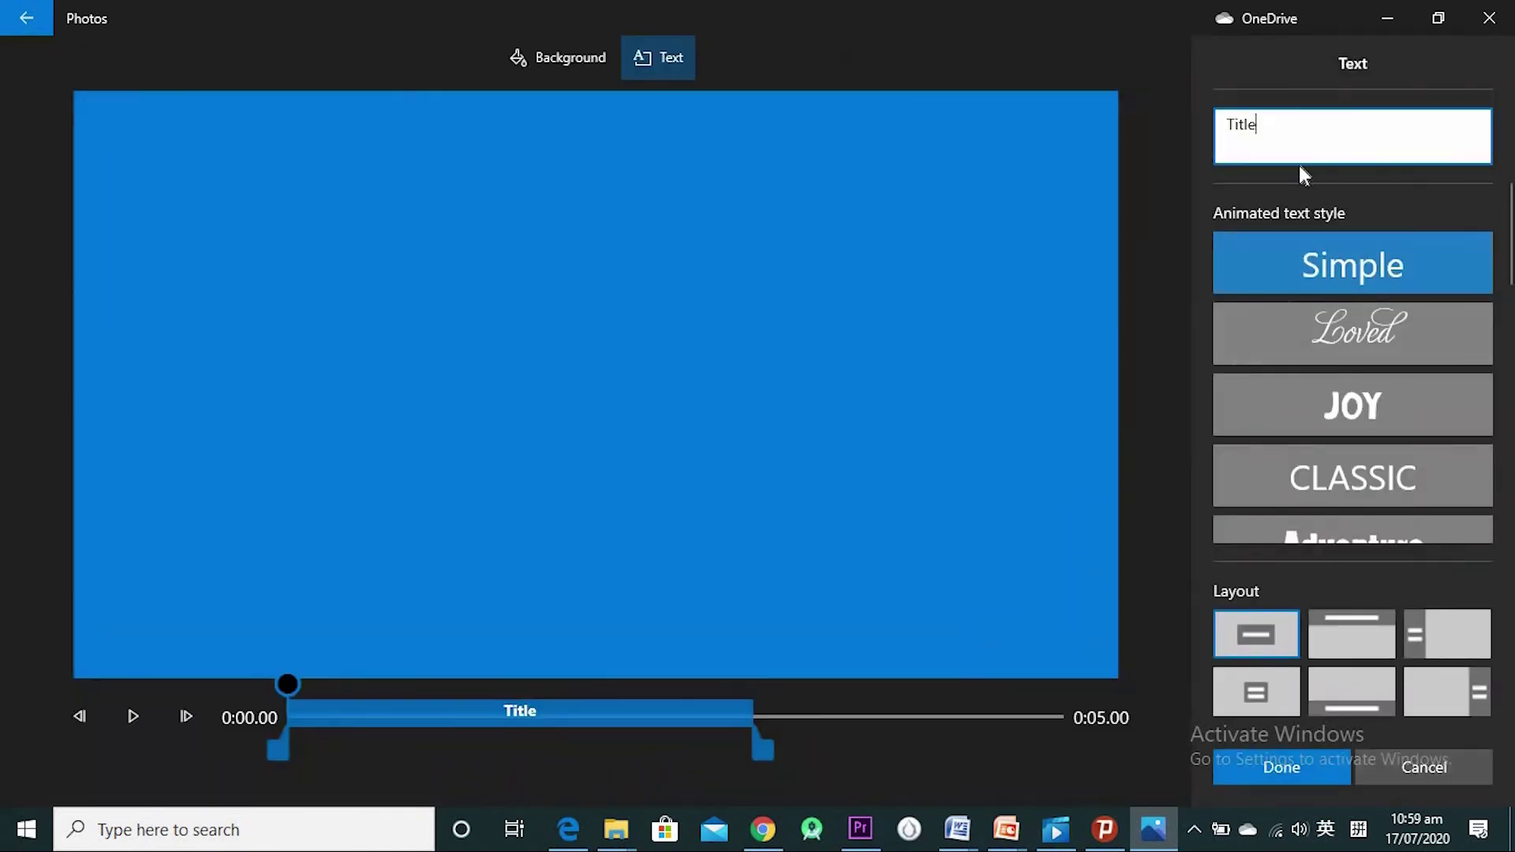
pyautogui.press('BackSpace')
pyautogui.press('BackSpace')
pyautogui.press('BackSpace')
pyautogui.press('BackSpace')
pyautogui.press('BackSpace')
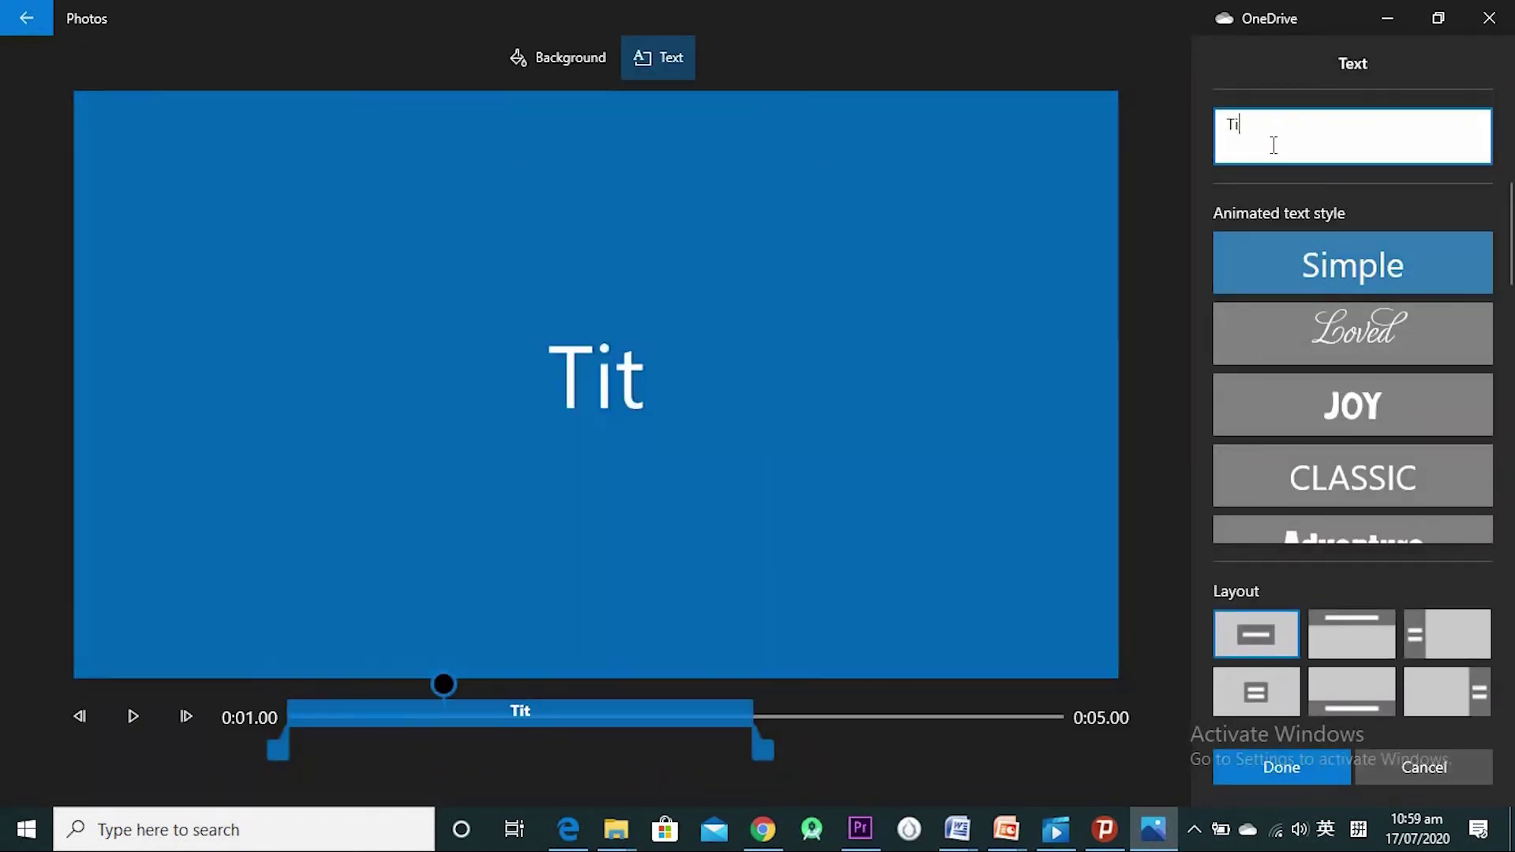
pyautogui.write('M')
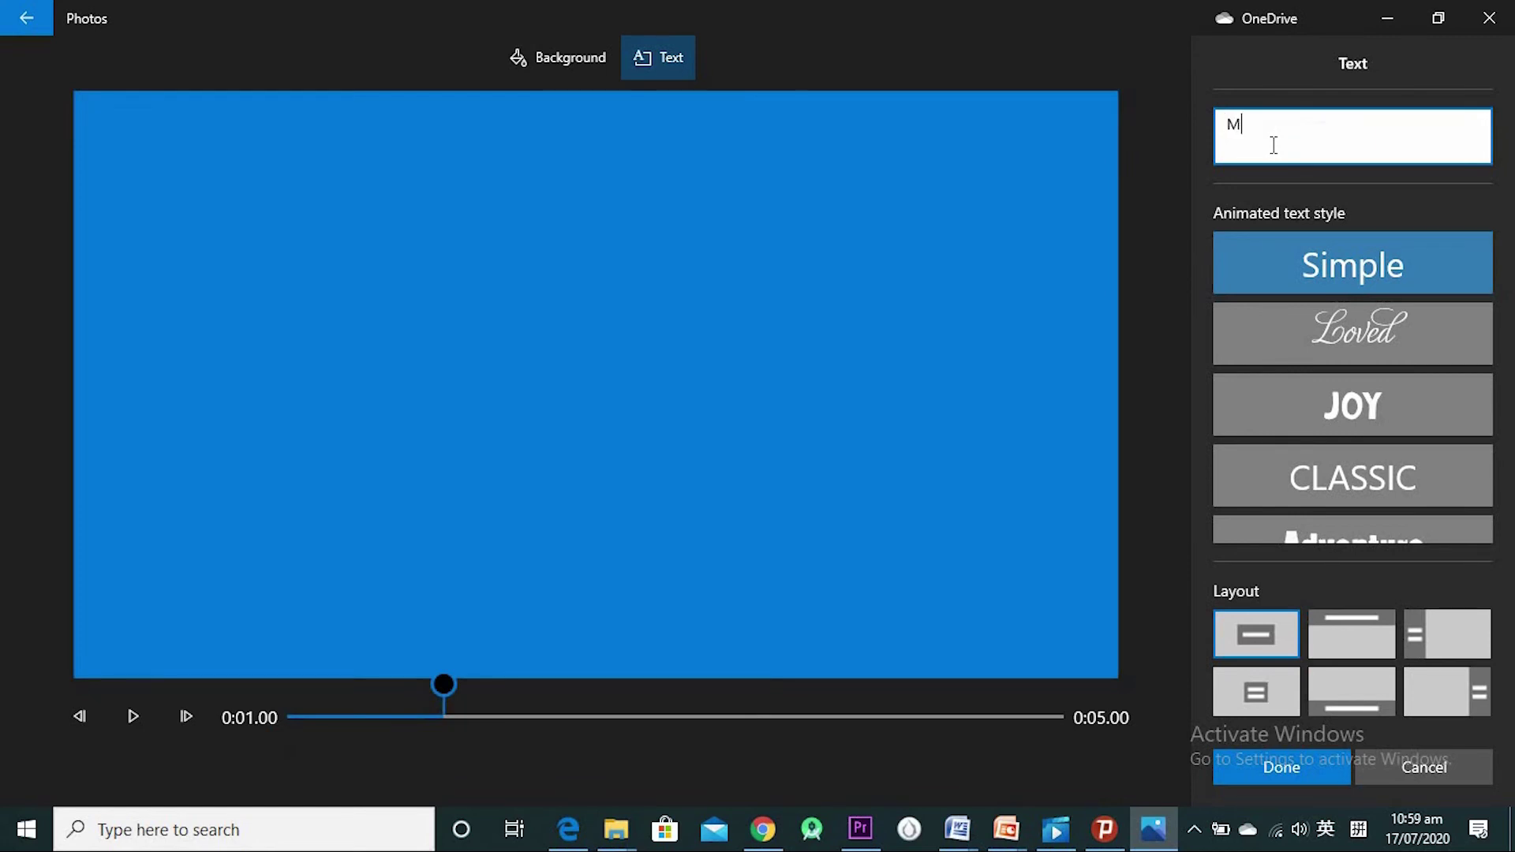
pyautogui.write('y pro')
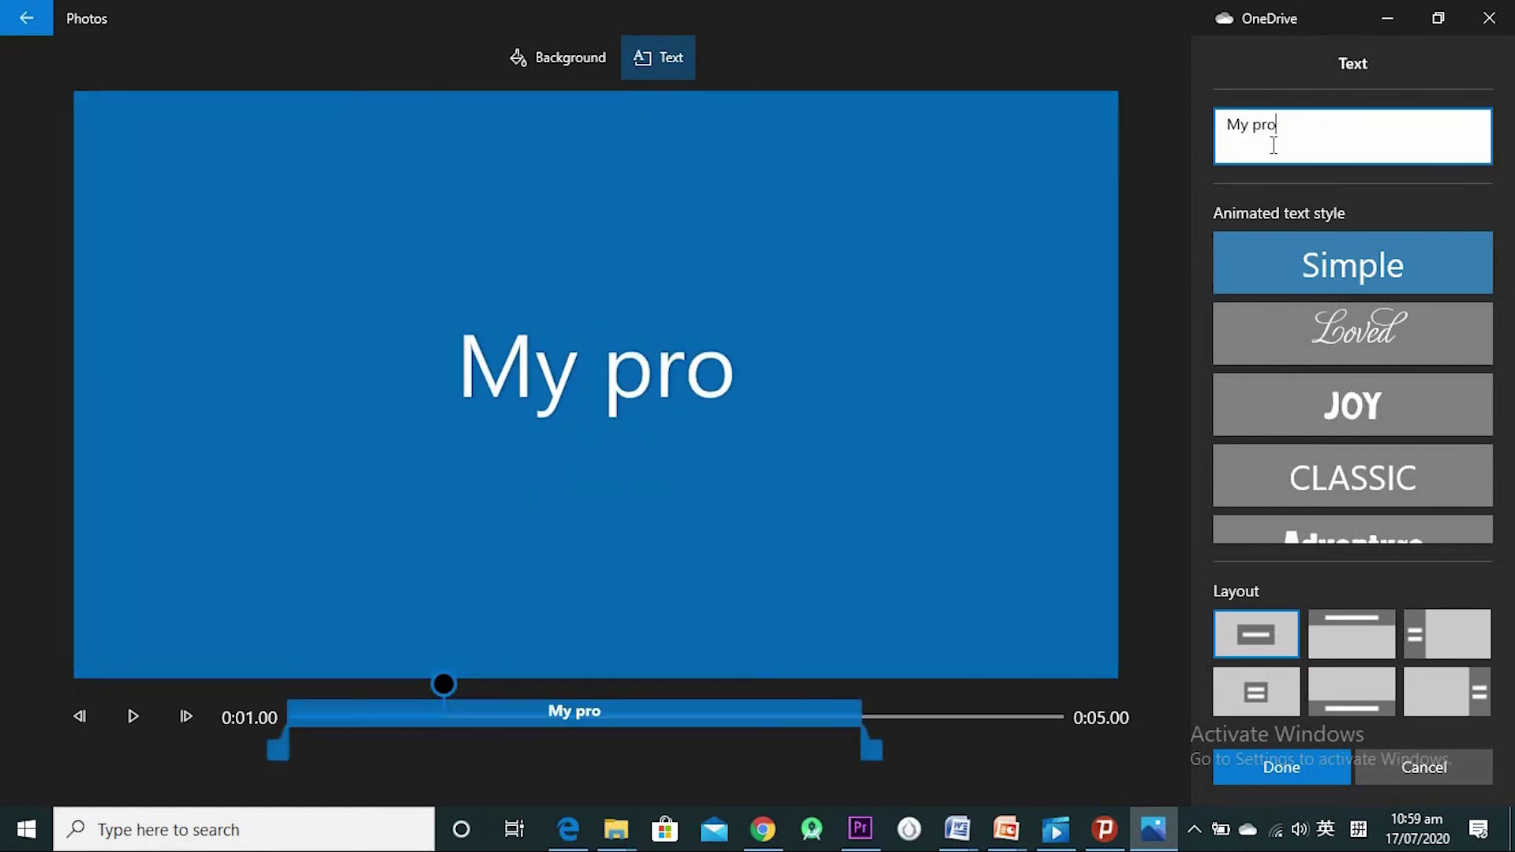
pyautogui.write('ject')
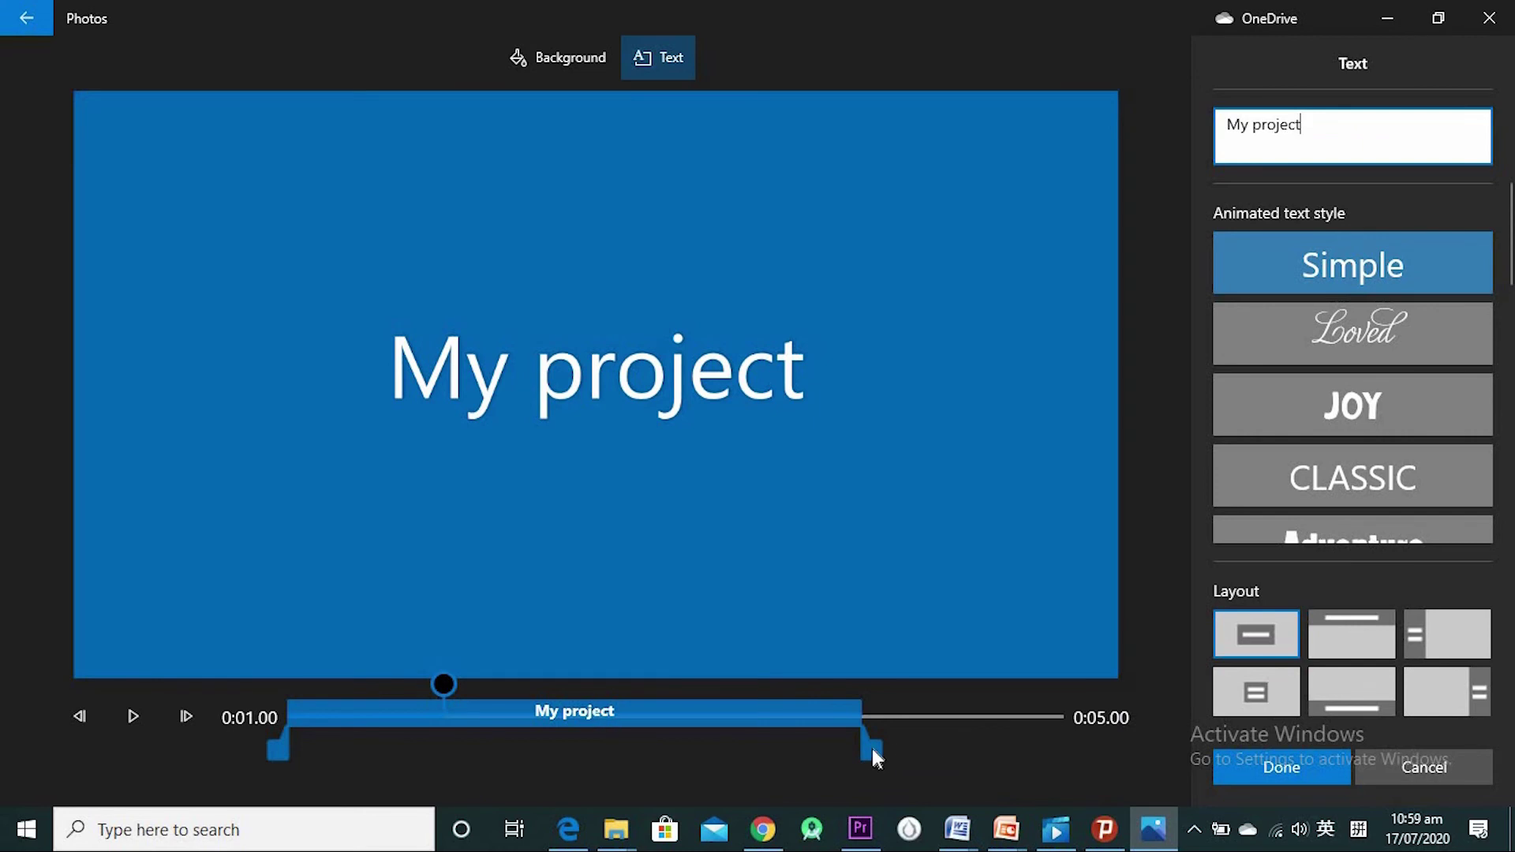
# - Extend the display time of the "My project" text to nearly the end of the title card
pyautogui.moveTo(867, 749); pyautogui.dragTo(1073, 727)
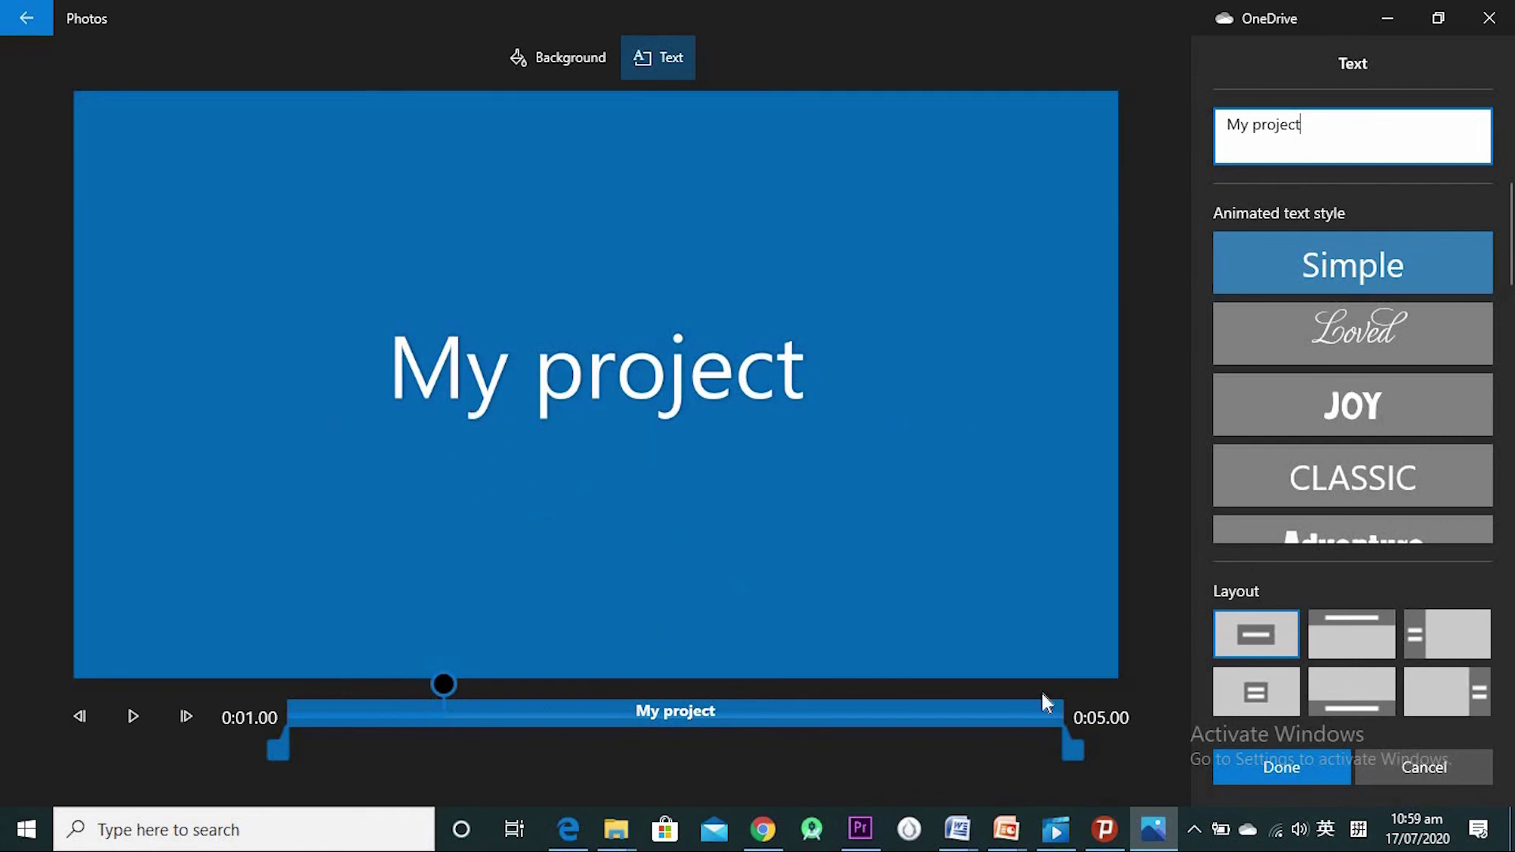
pyautogui.moveTo(1075, 755); pyautogui.dragTo(1144, 762)
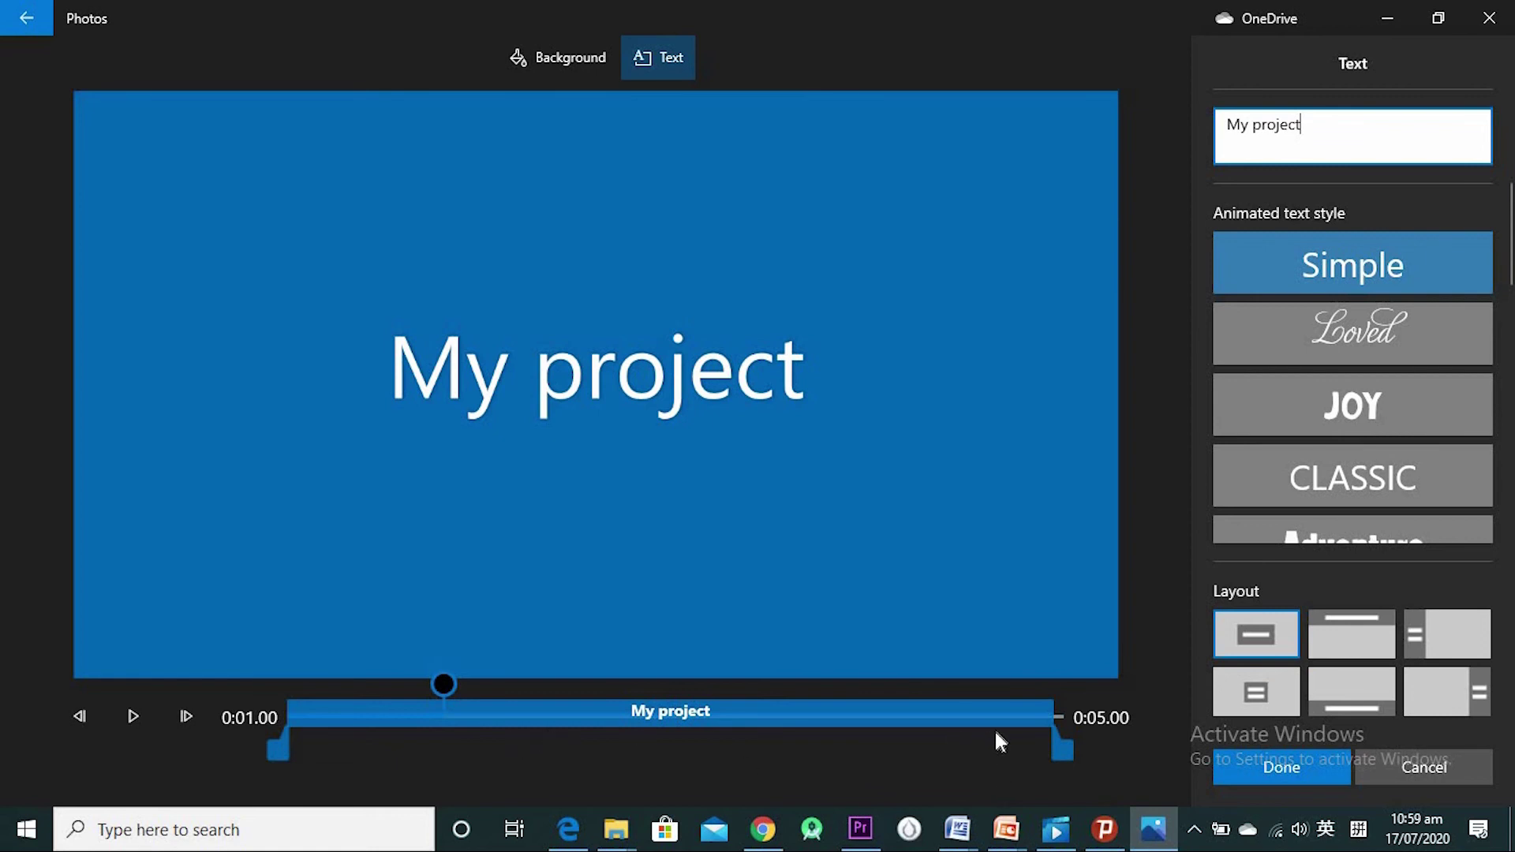
pyautogui.moveTo(1061, 756); pyautogui.dragTo(1096, 753)
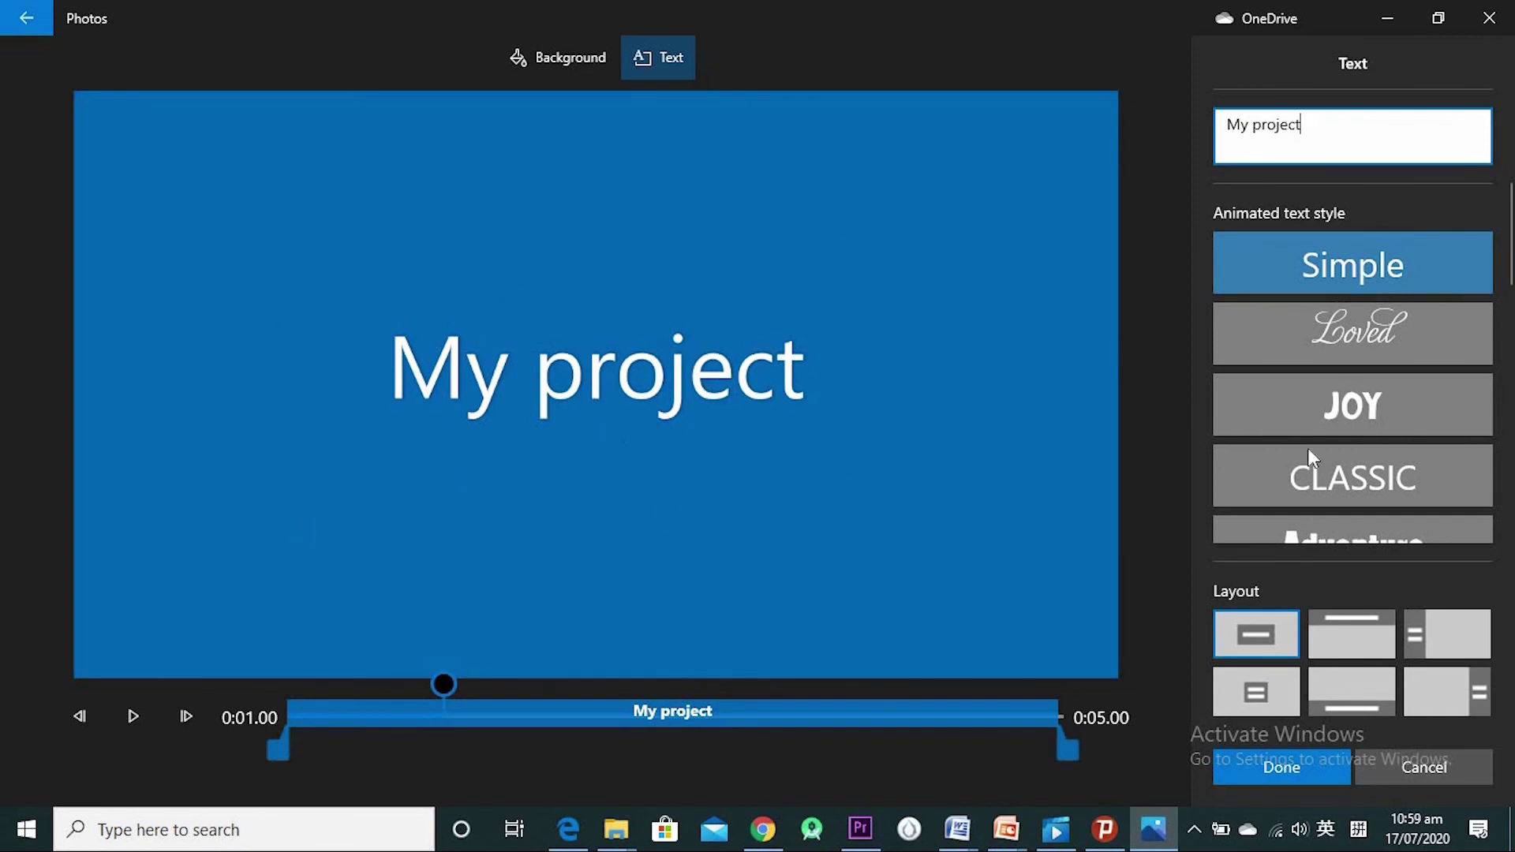
# - Try the Loved text style, choose Joy for the title instead, and apply a green background to the card
pyautogui.click(1360, 329)
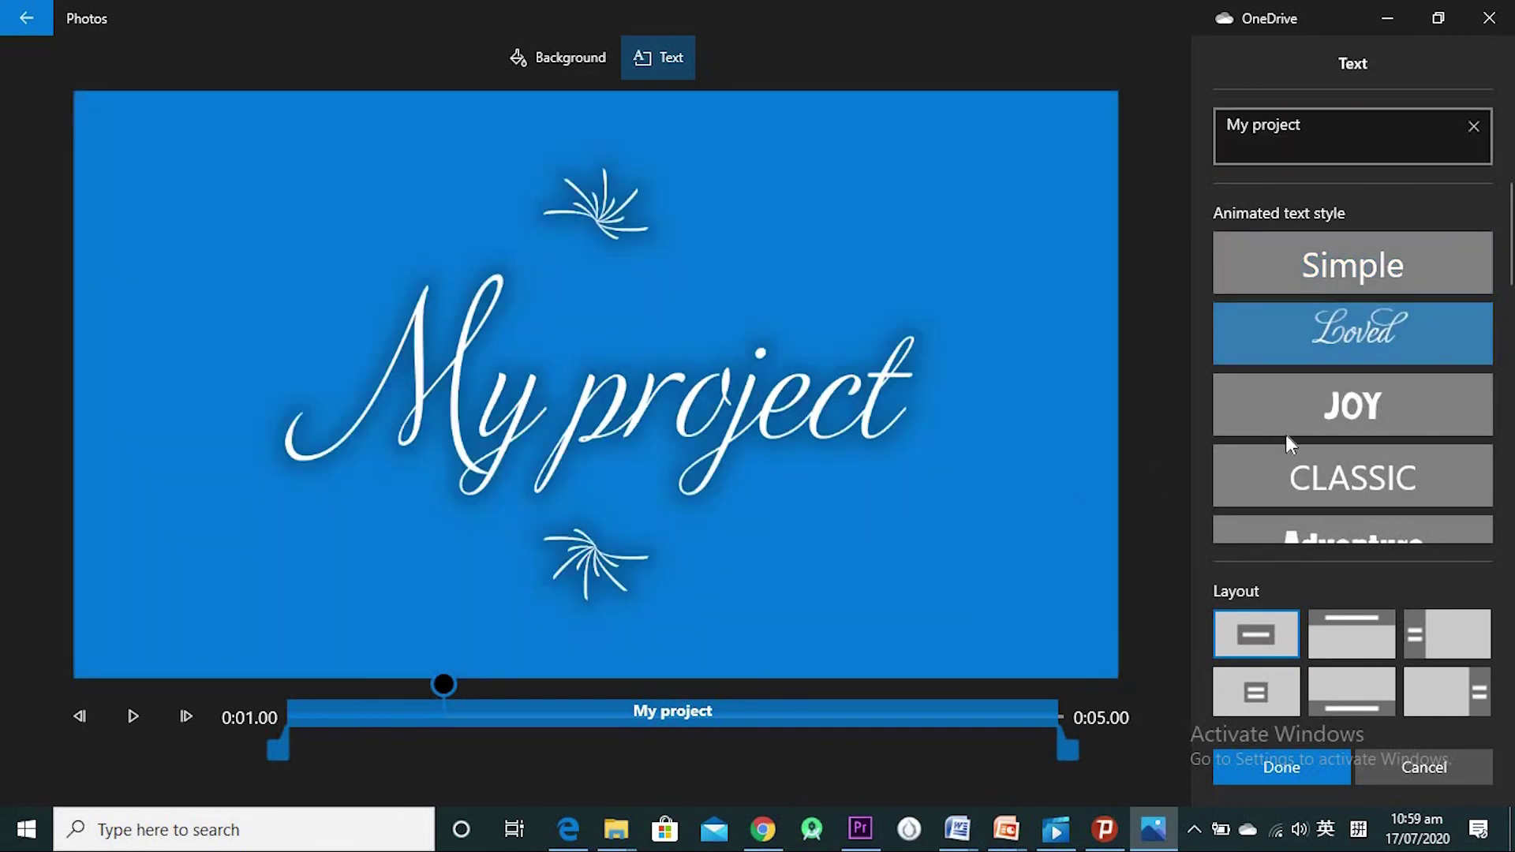
pyautogui.click(1313, 407)
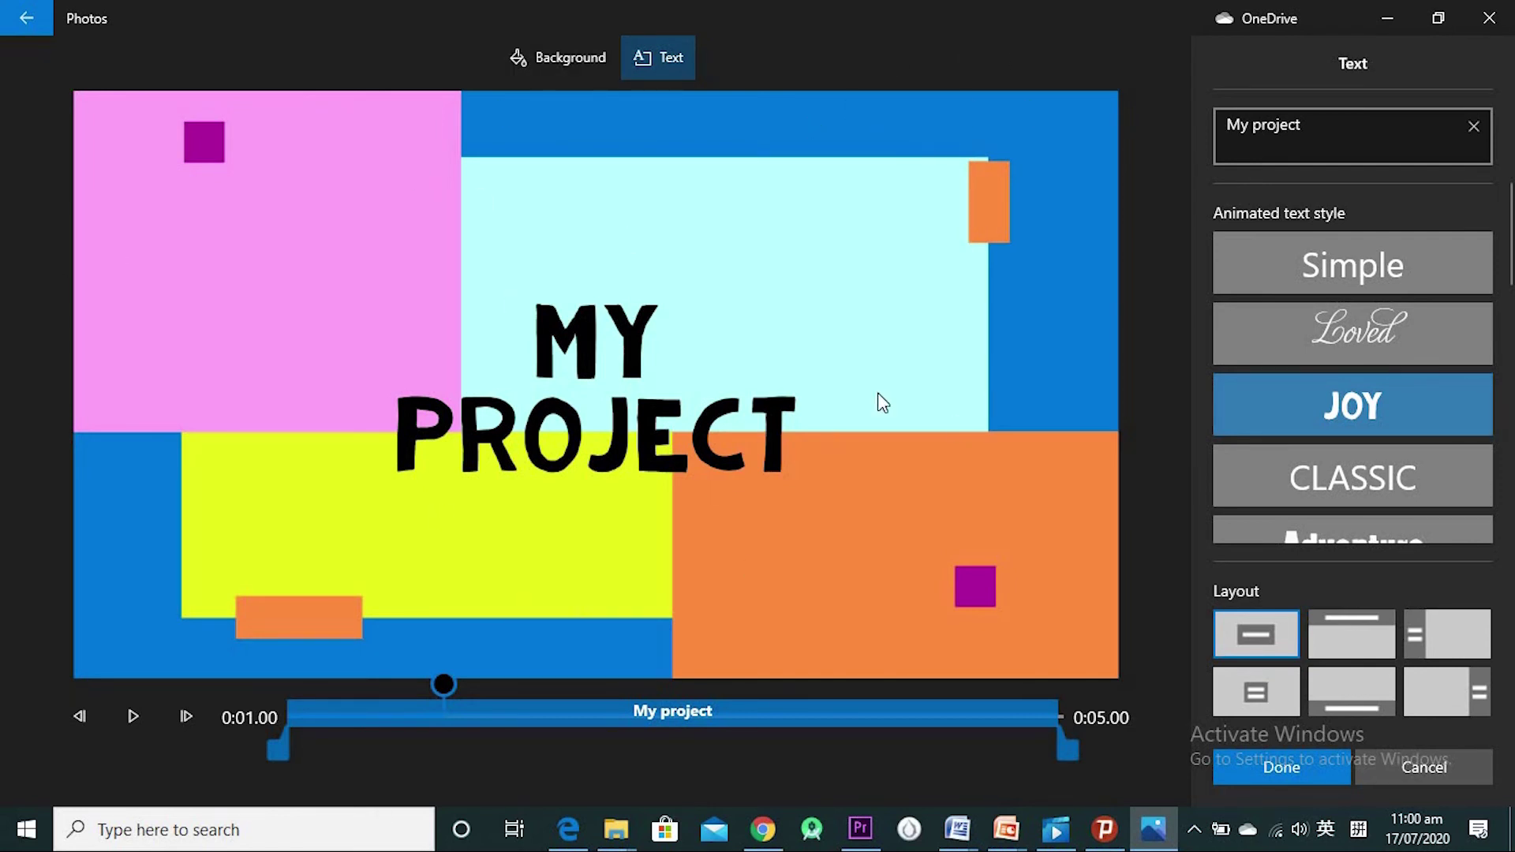
pyautogui.click(570, 59)
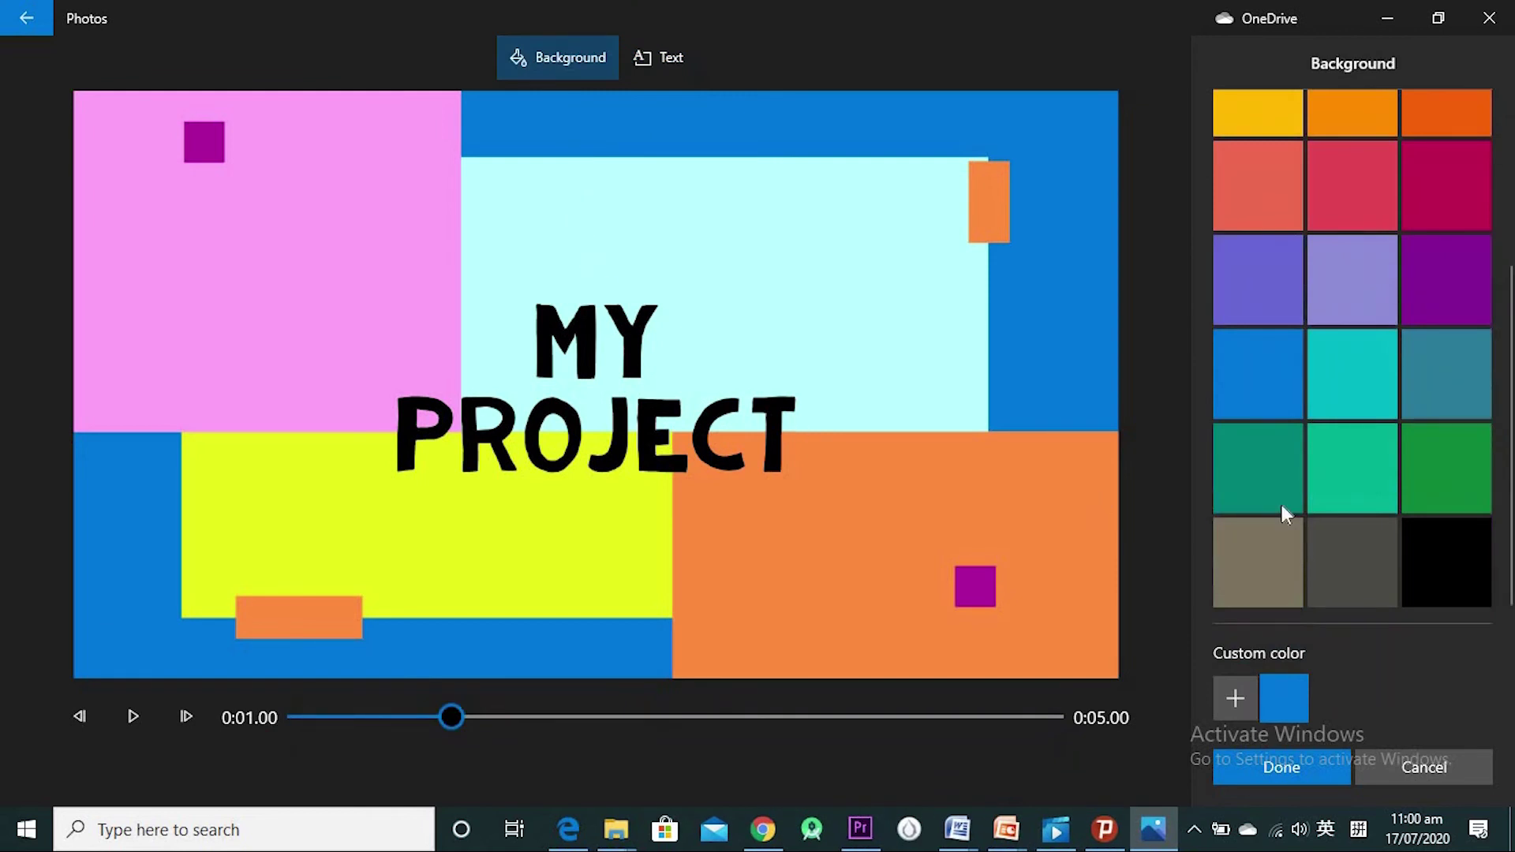
pyautogui.click(1444, 459)
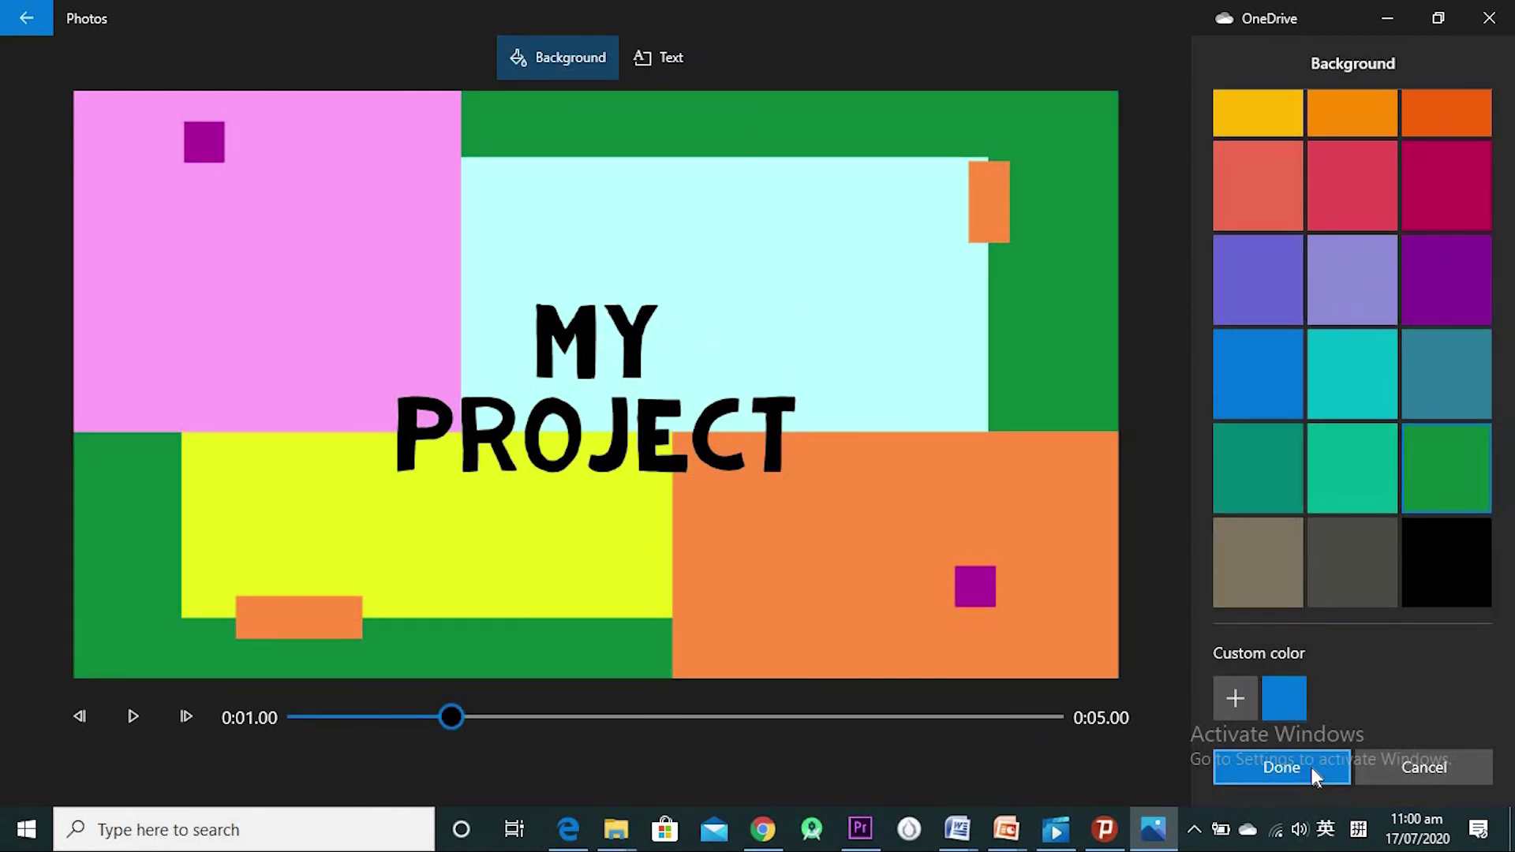
pyautogui.click(1288, 769)
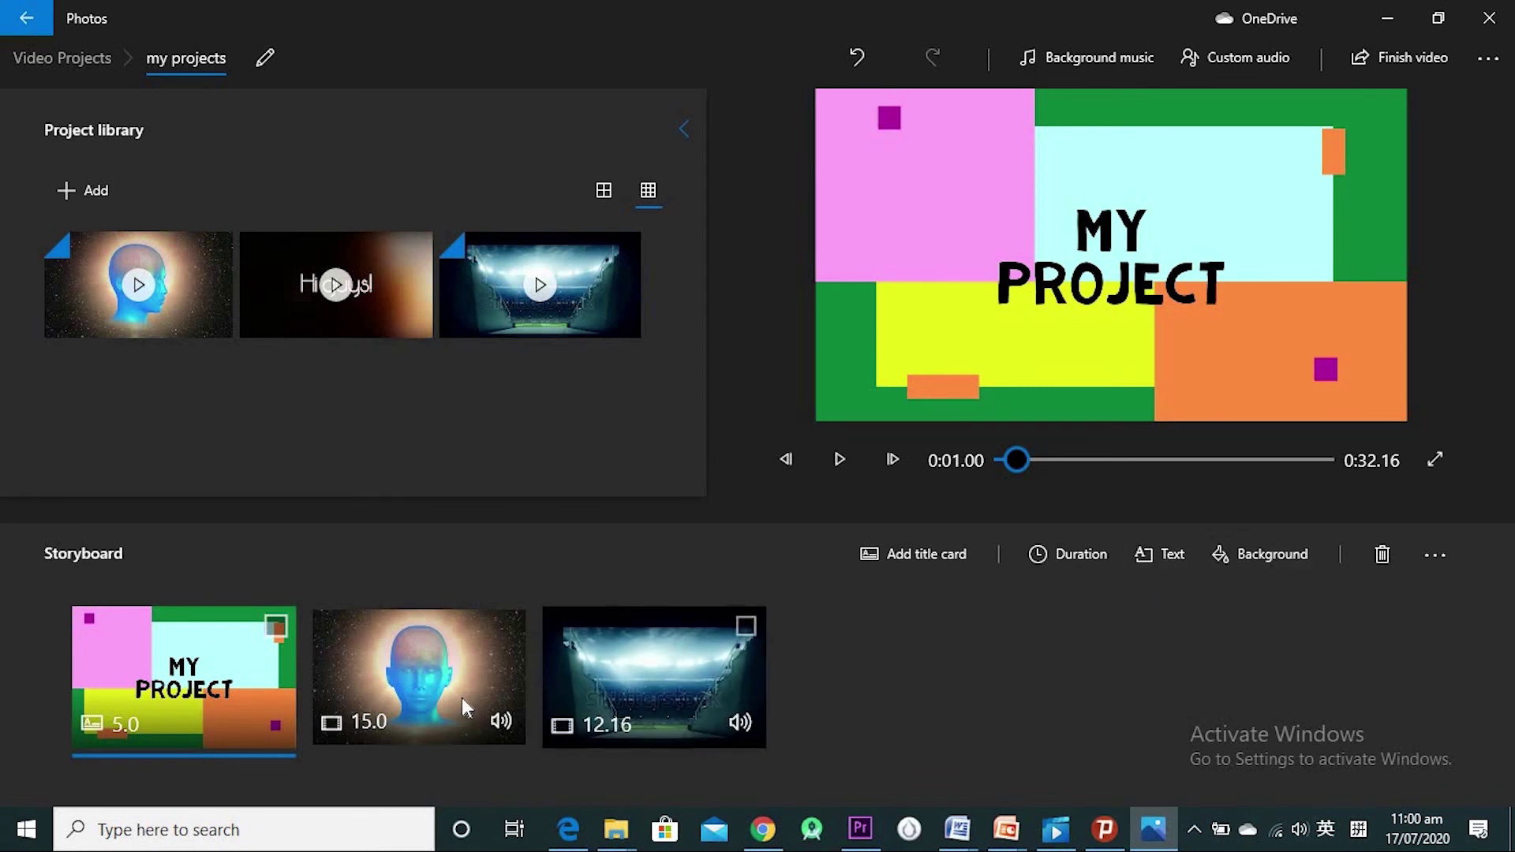
# - Select the brain clip in the storyboard
pyautogui.click(424, 690)
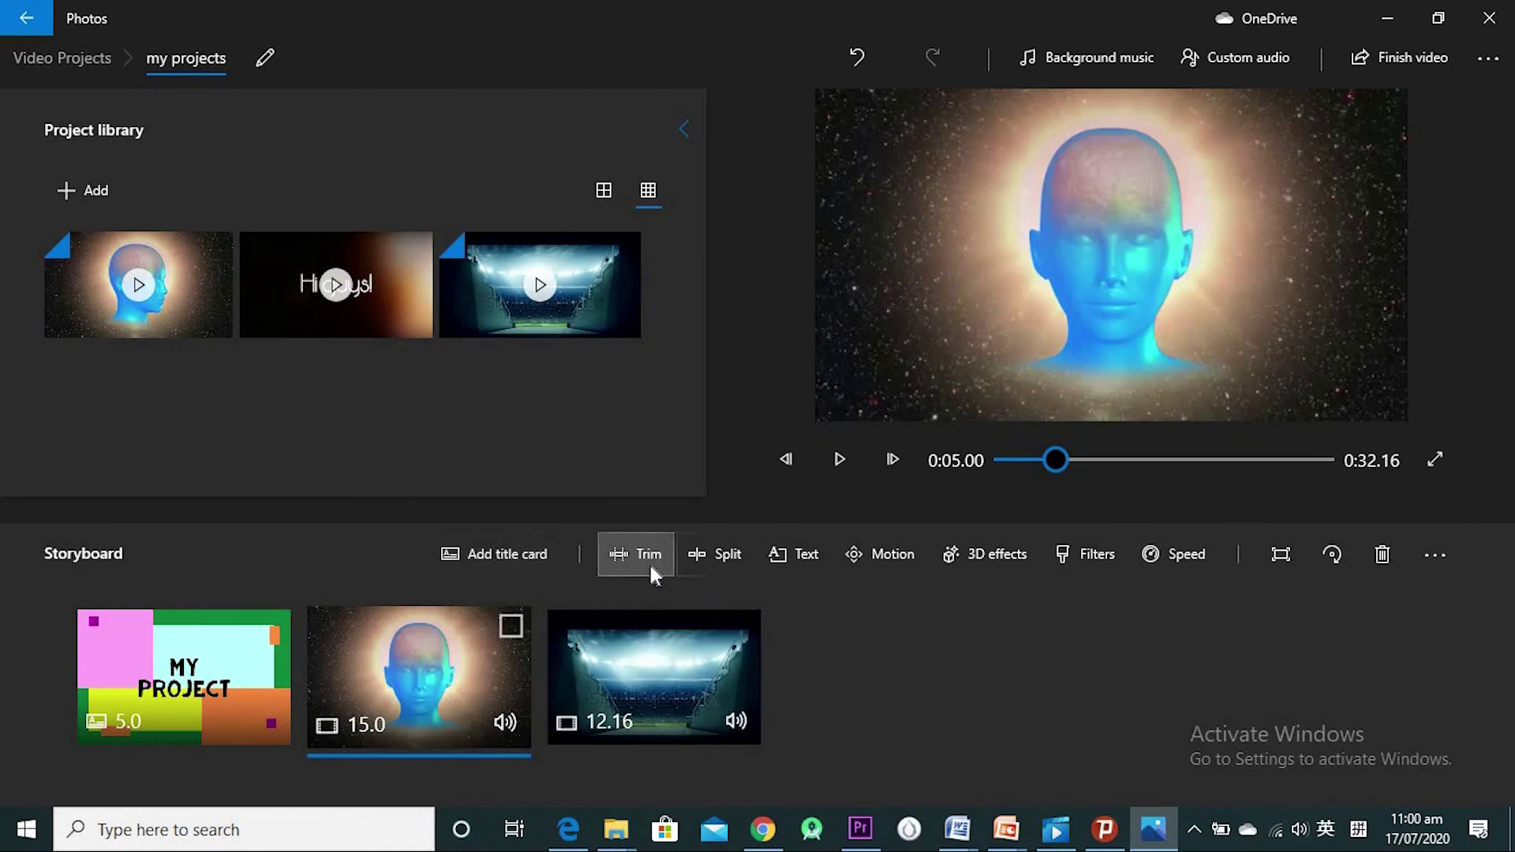